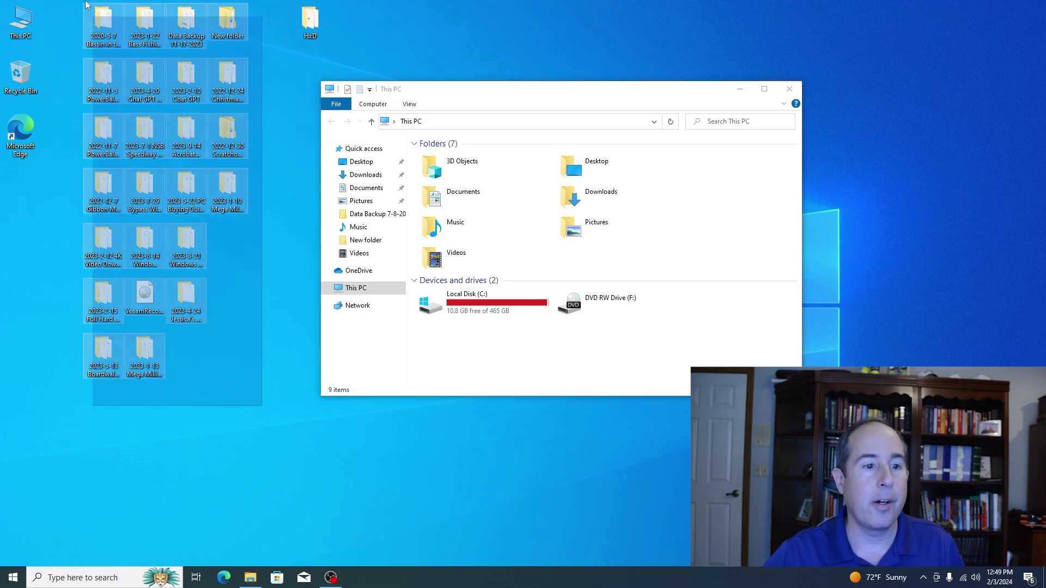
# Step: Check the Data Backup 7-8-2023 folder's size in its Properties on Local Disk (C:)
pyautogui.click(302, 59)
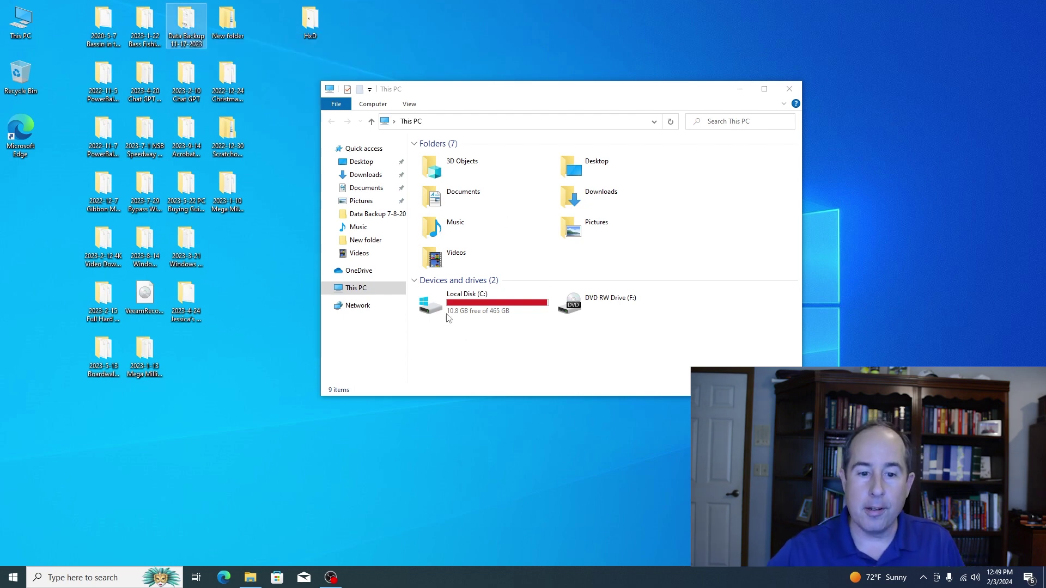
pyautogui.doubleClick(485, 307)
pyautogui.rightClick(474, 156)
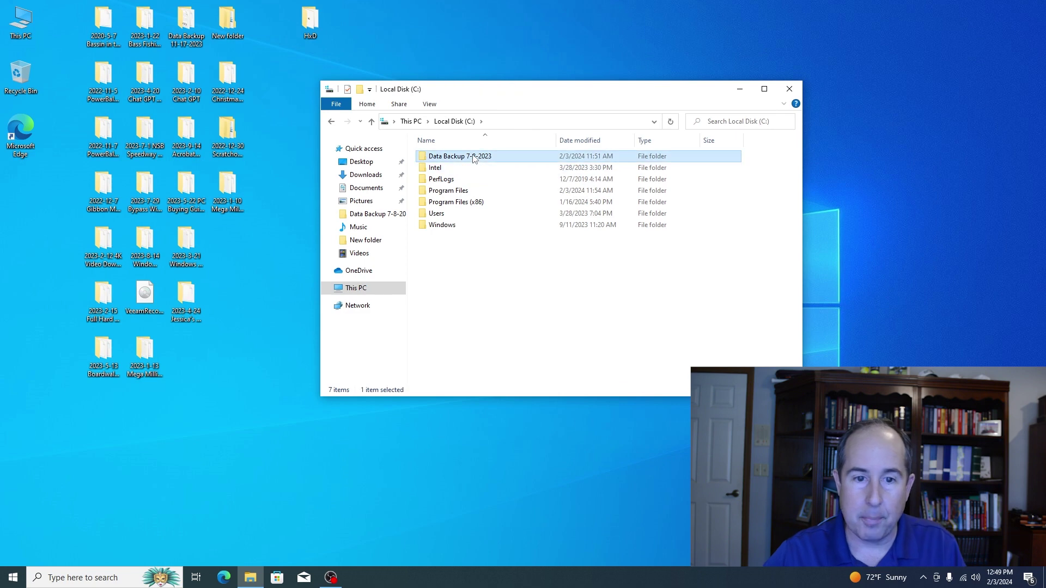
pyautogui.click(529, 350)
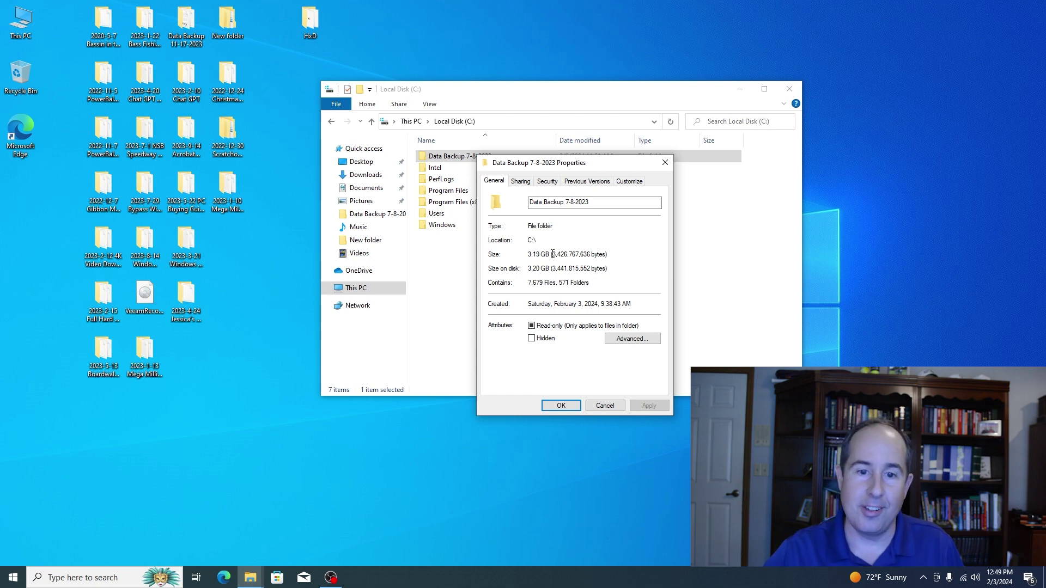
pyautogui.click(665, 163)
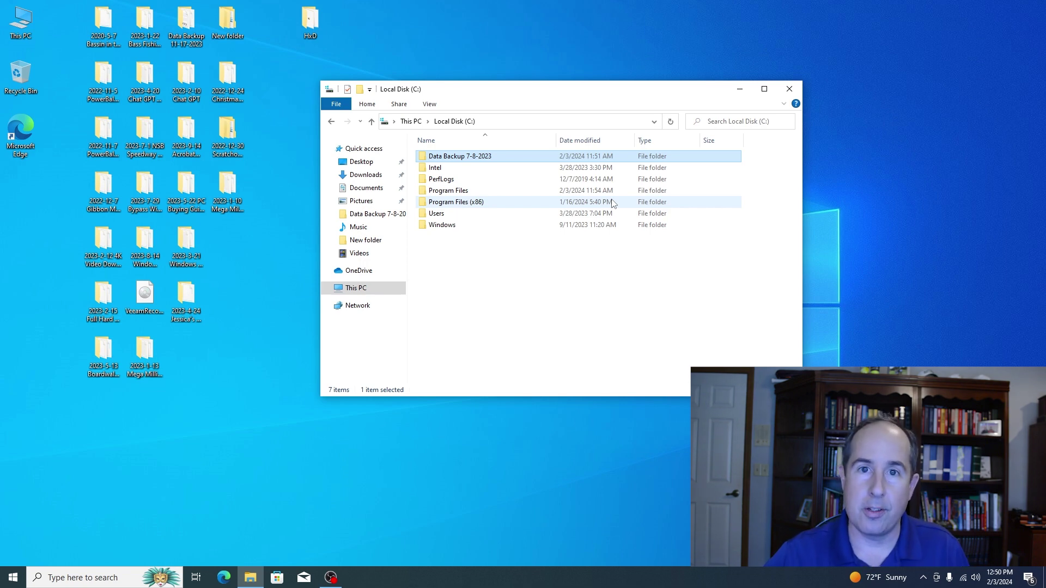
# Step: Reset this PC with Remove everything and Clean data turned on
pyautogui.hotkey('alt', 'F4')
pyautogui.click(15, 583)
pyautogui.write('reset')
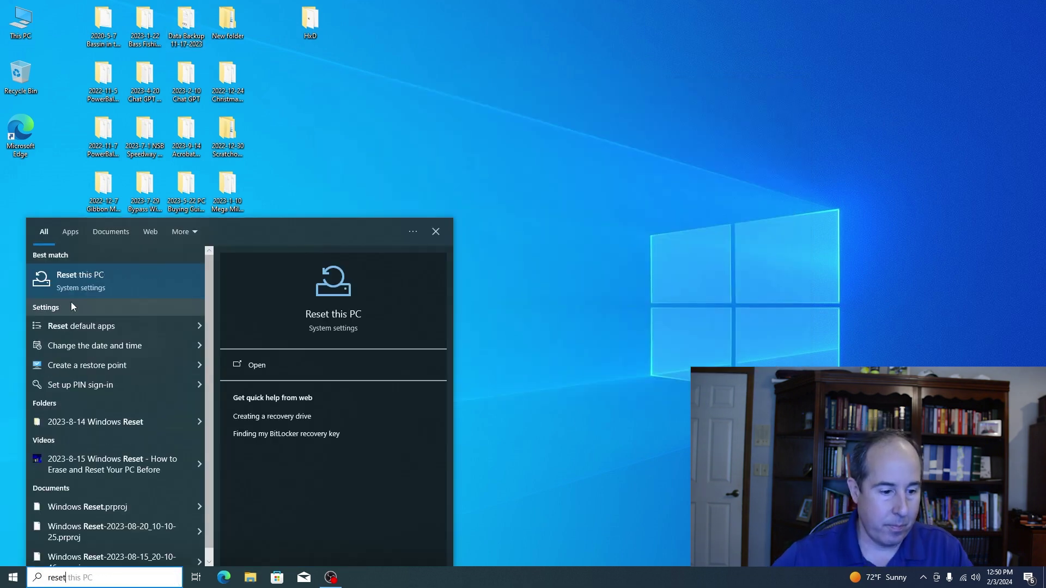
pyautogui.click(93, 278)
pyautogui.click(213, 126)
pyautogui.click(385, 256)
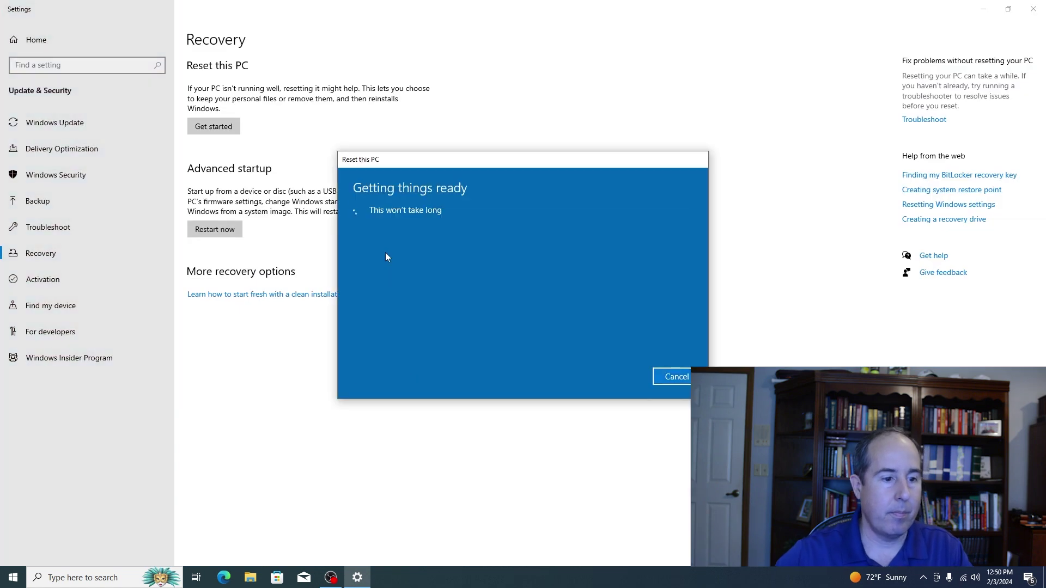
pyautogui.click(401, 269)
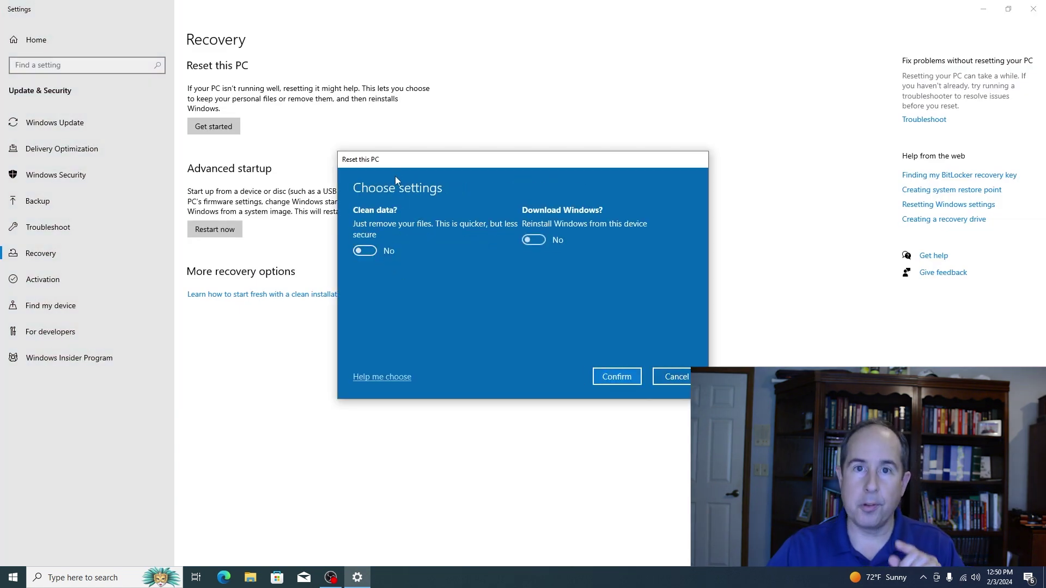
pyautogui.click(366, 254)
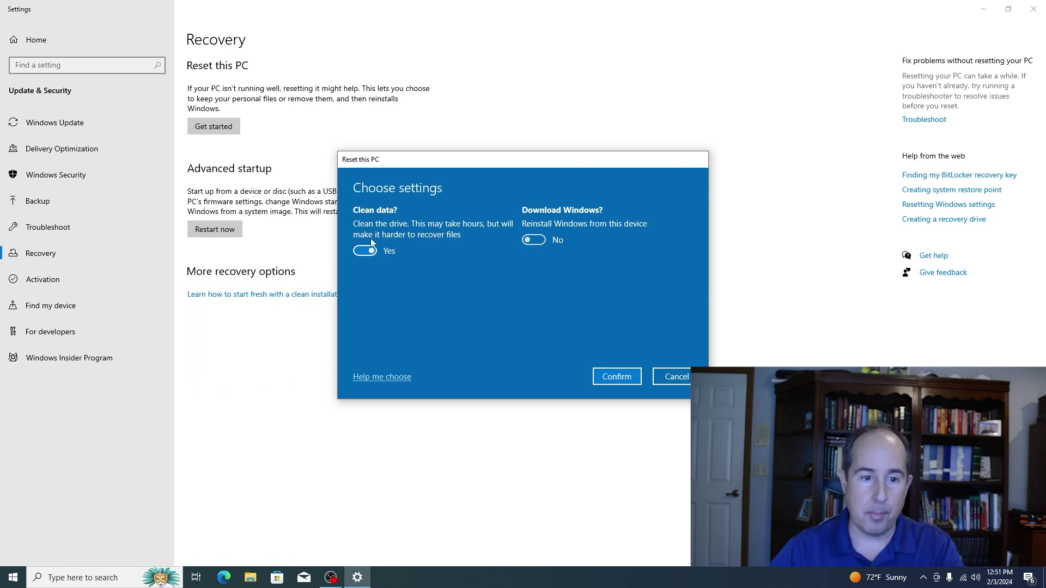
pyautogui.click(610, 377)
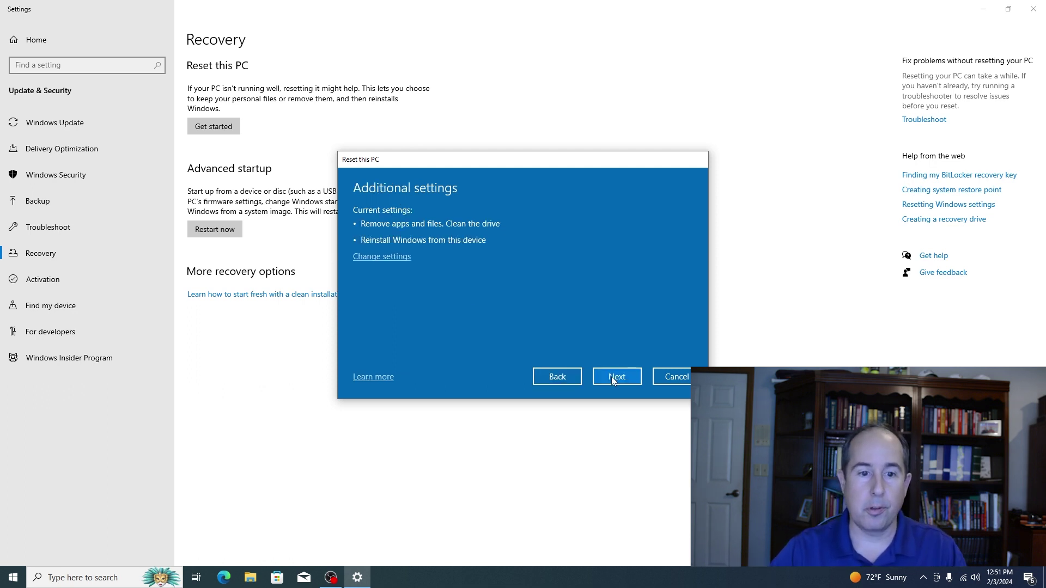
pyautogui.click(618, 380)
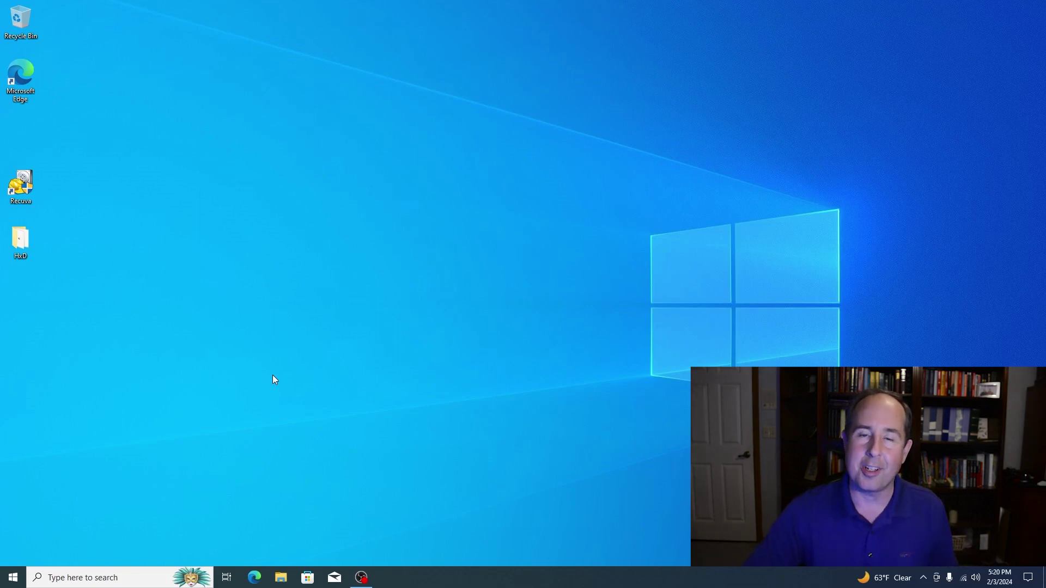
# Step: Launch Recuva from its desktop shortcut to bring up the Recuva Wizard
pyautogui.click(361, 578)
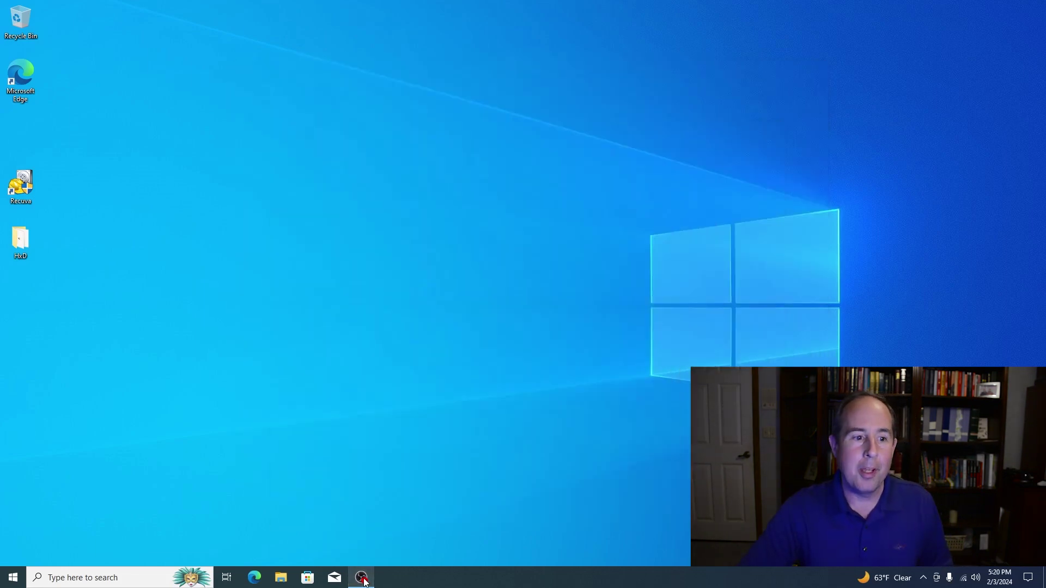
pyautogui.click(26, 187)
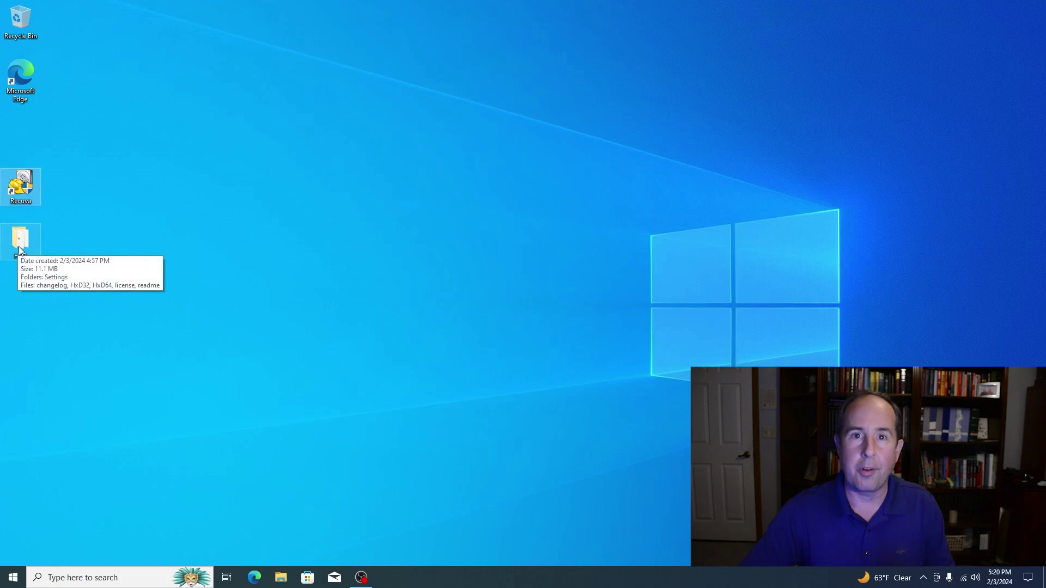
pyautogui.click(169, 150)
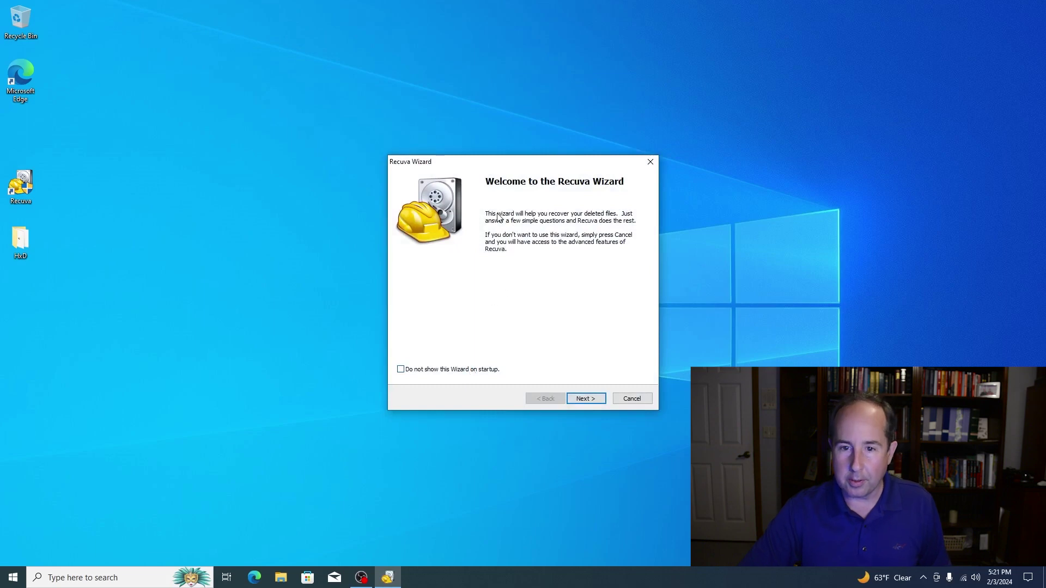
# Step: Run the Recuva Wizard with All Files and I'm not sure, then start scanning
pyautogui.click(585, 397)
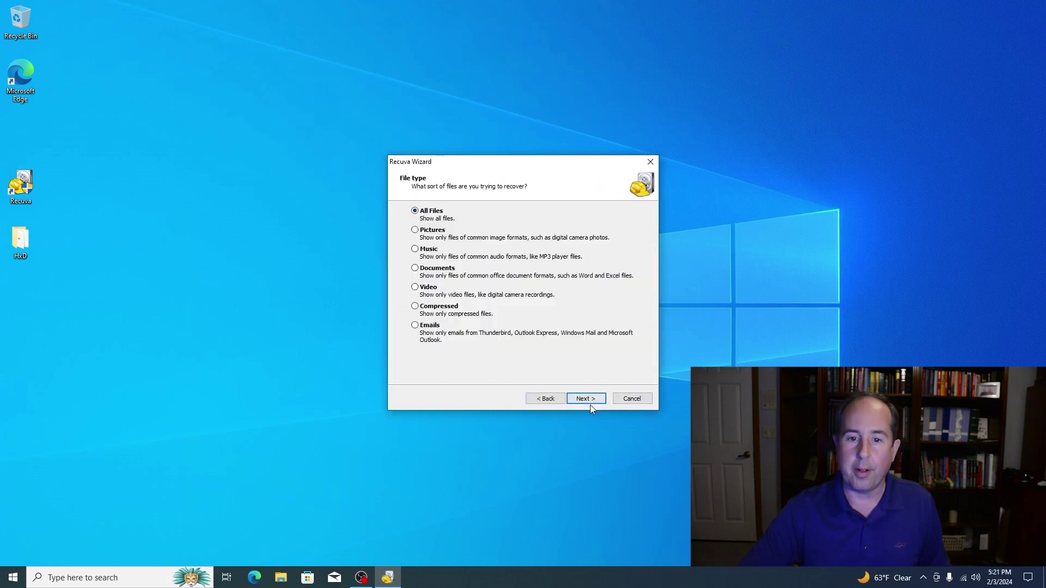
pyautogui.click(590, 401)
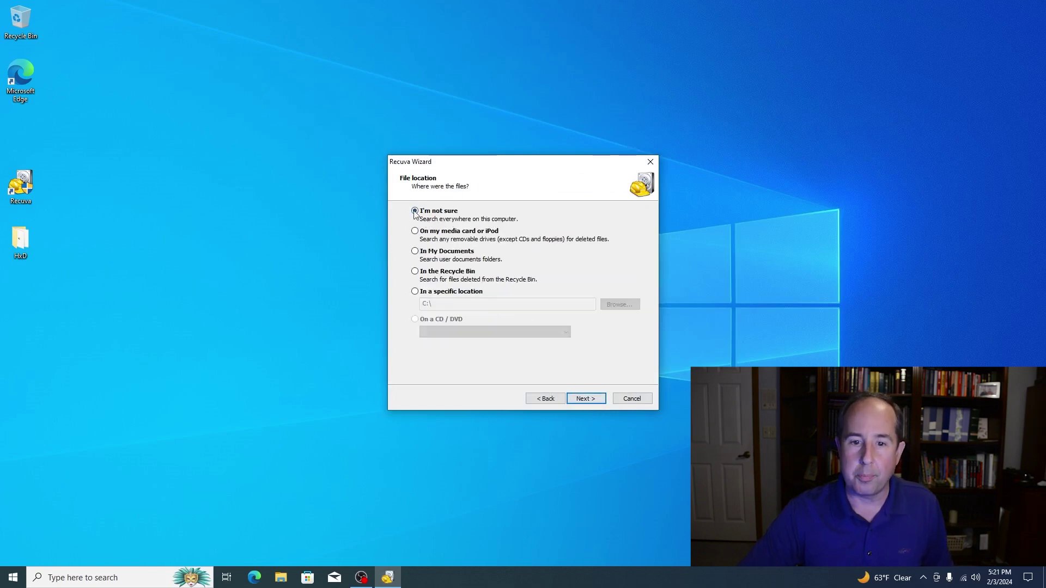
pyautogui.click(588, 399)
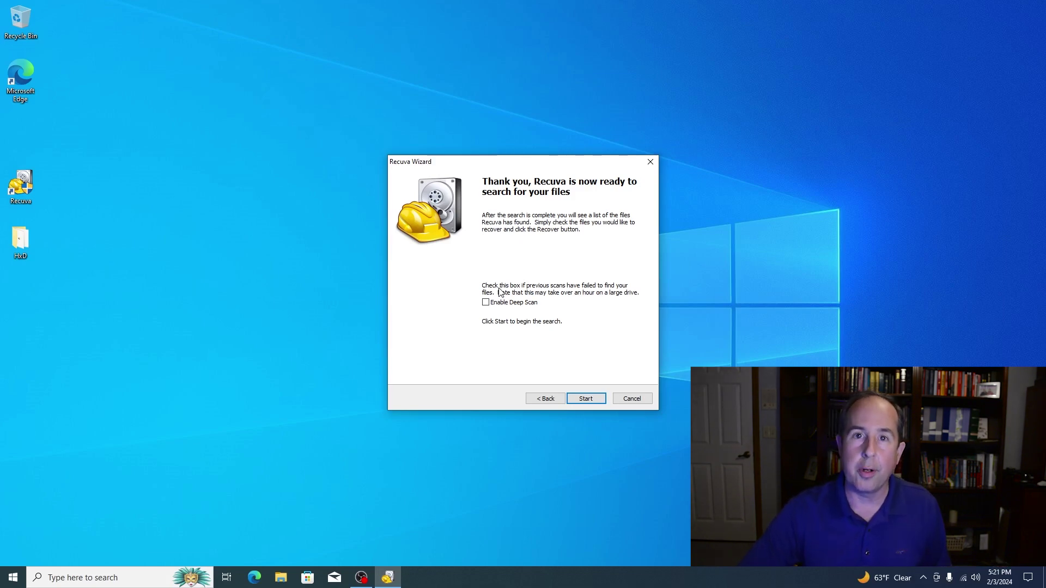
pyautogui.click(585, 398)
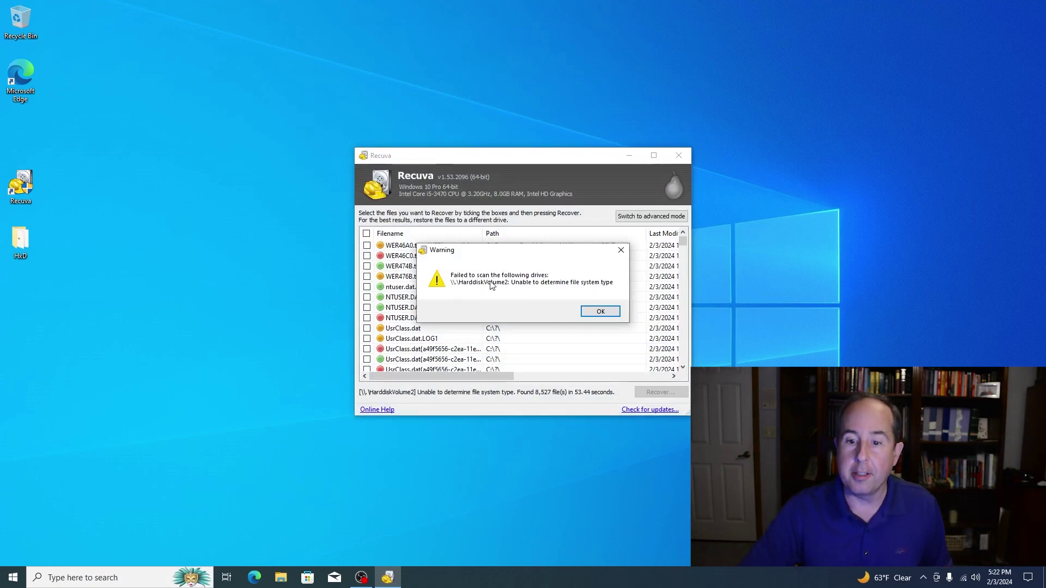
# Step: Dismiss the failed-drive warning and sort the 8,527 found files by path
pyautogui.click(591, 312)
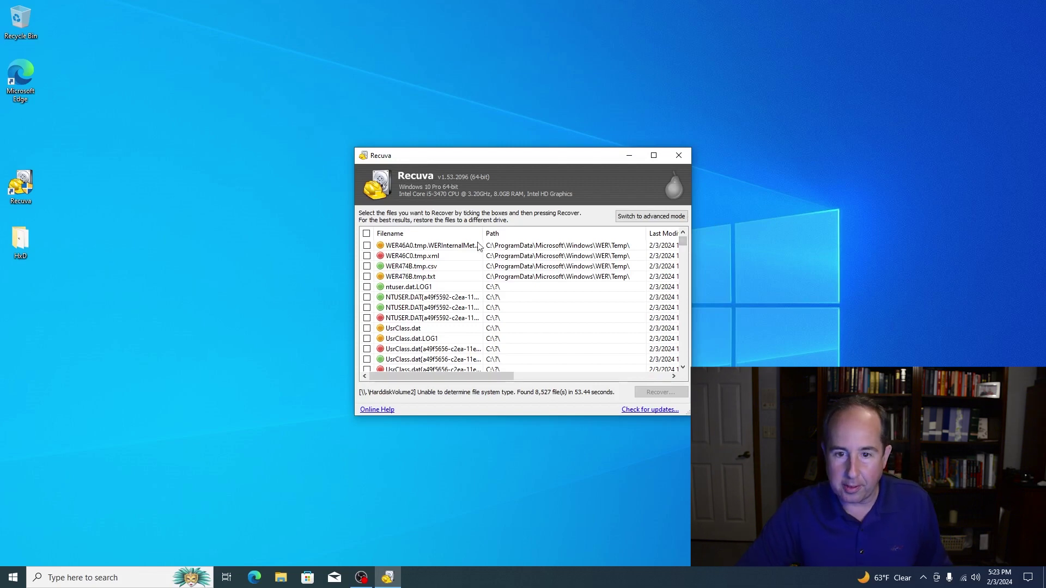
pyautogui.click(523, 236)
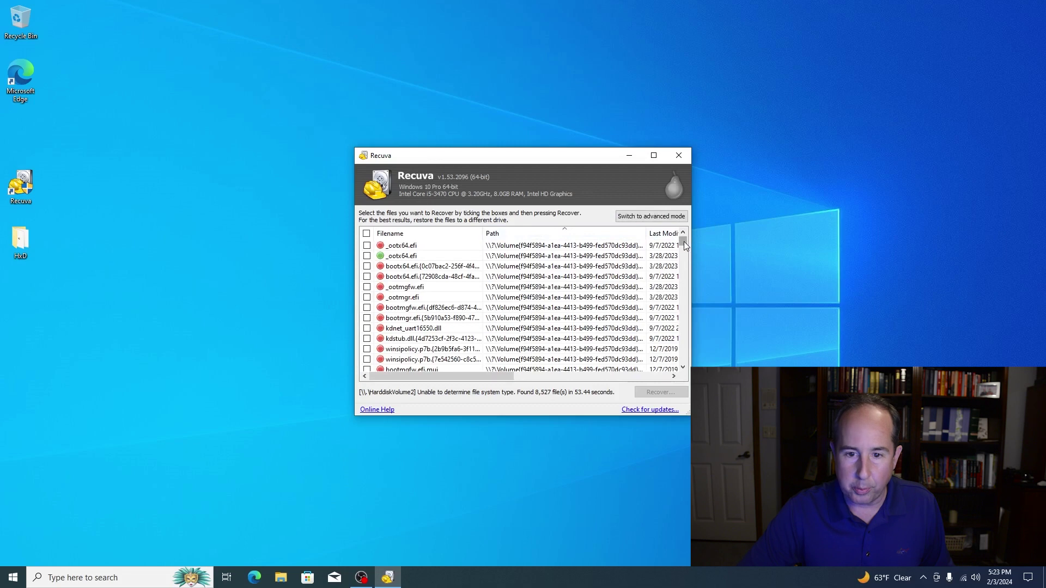
pyautogui.moveTo(683, 241); pyautogui.dragTo(684, 245)
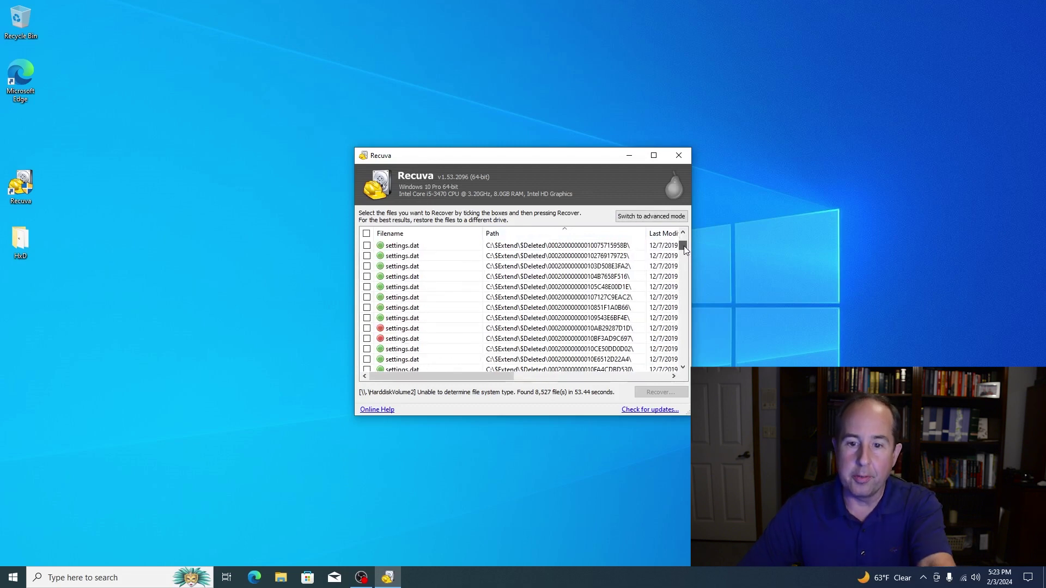
pyautogui.moveTo(683, 246); pyautogui.dragTo(684, 268)
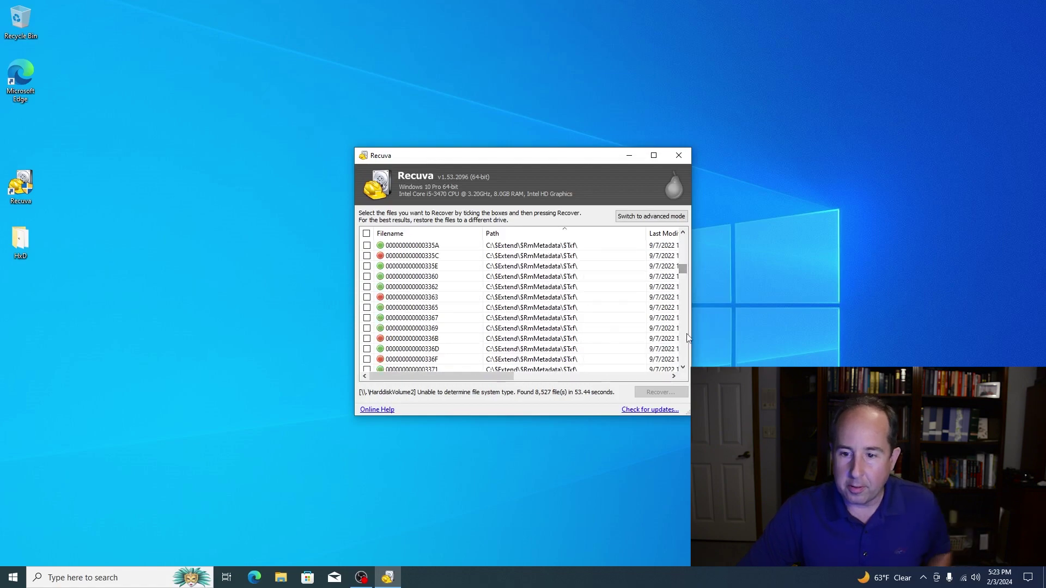
pyautogui.scroll(-3, 688, 343)
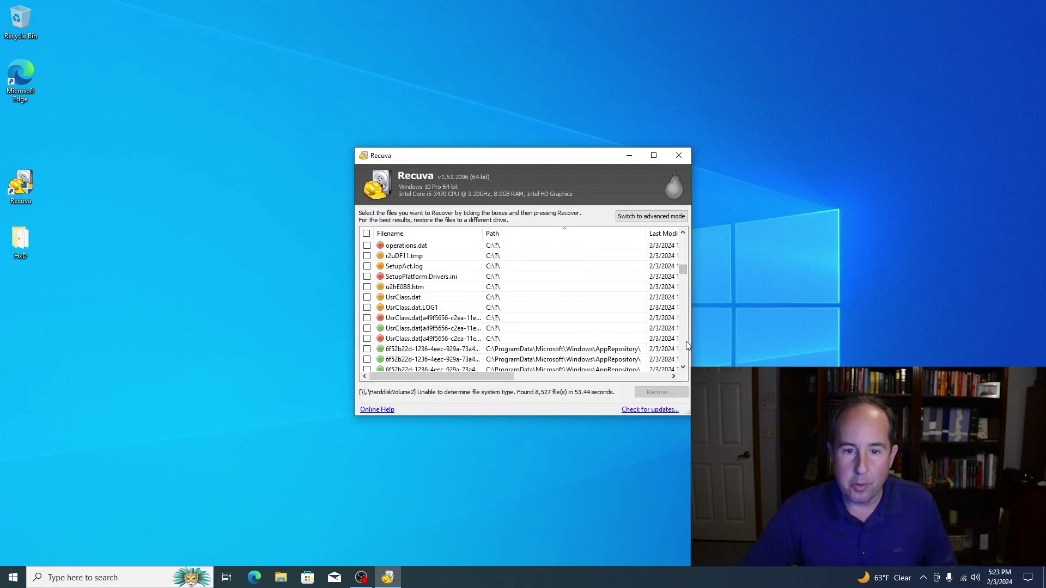
pyautogui.scroll(-3, 688, 347)
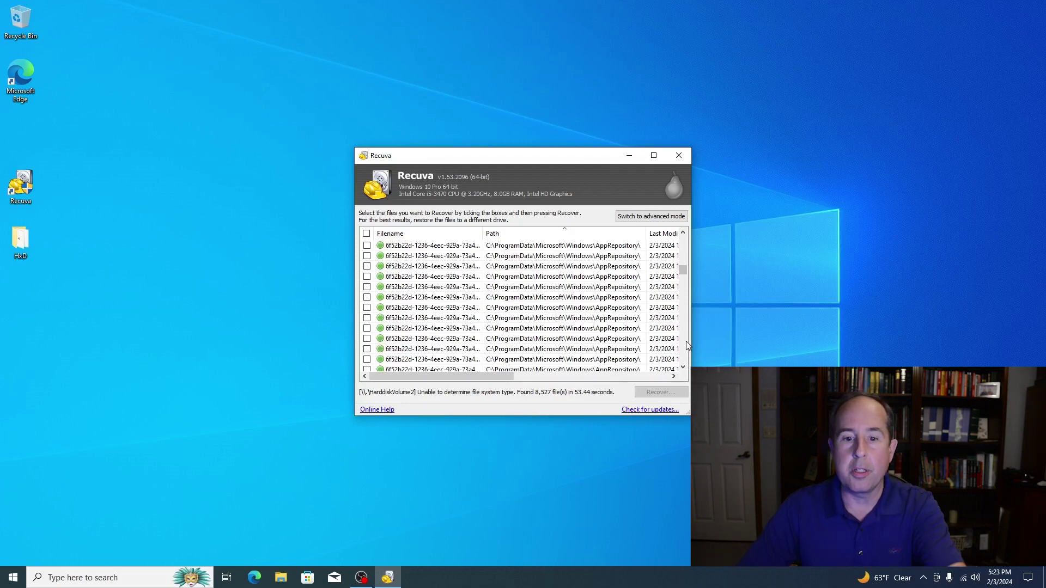
pyautogui.scroll(-3, 687, 347)
pyautogui.scroll(-2, 688, 346)
pyautogui.scroll(-3, 688, 347)
pyautogui.scroll(-3, 687, 327)
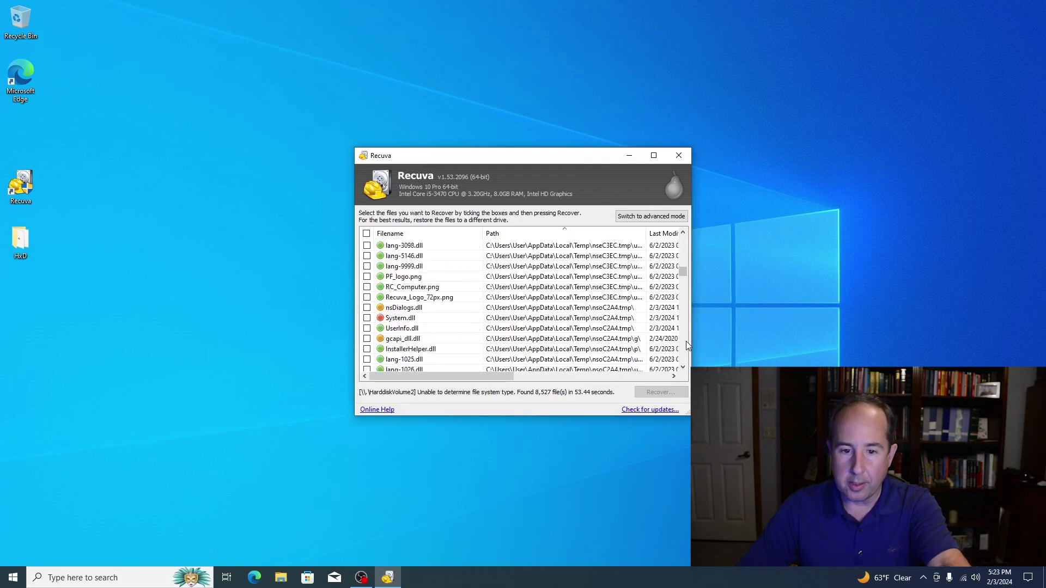
pyautogui.scroll(3, 687, 303)
pyautogui.moveTo(683, 271); pyautogui.dragTo(684, 278)
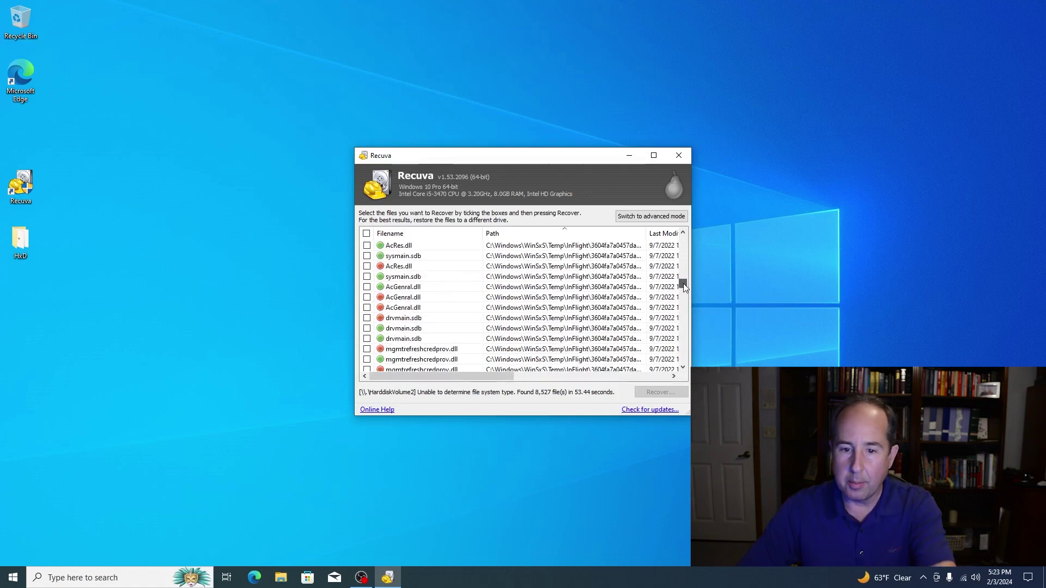
pyautogui.moveTo(684, 279); pyautogui.dragTo(680, 368)
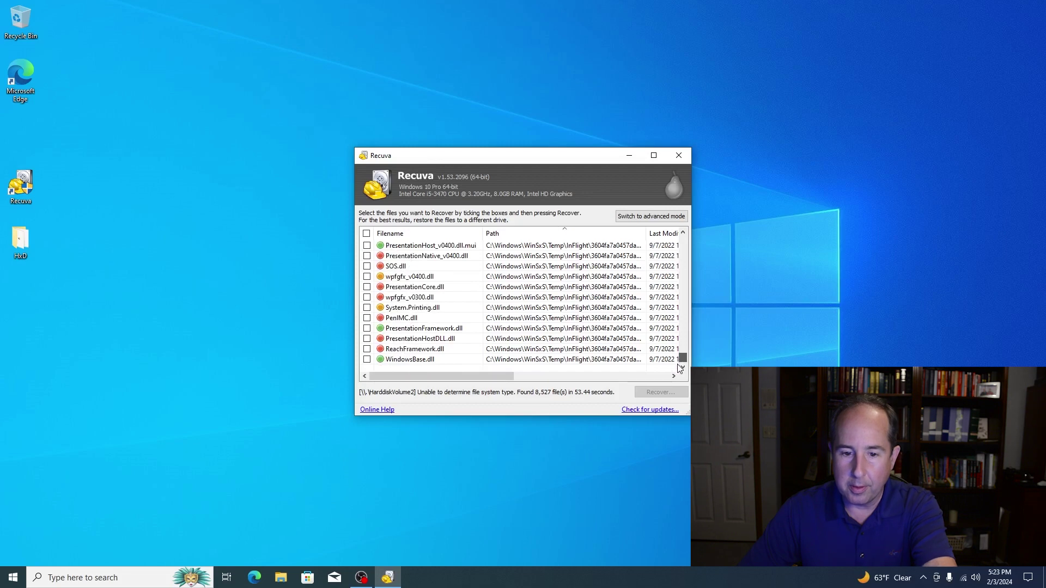
pyautogui.moveTo(679, 367); pyautogui.dragTo(682, 339)
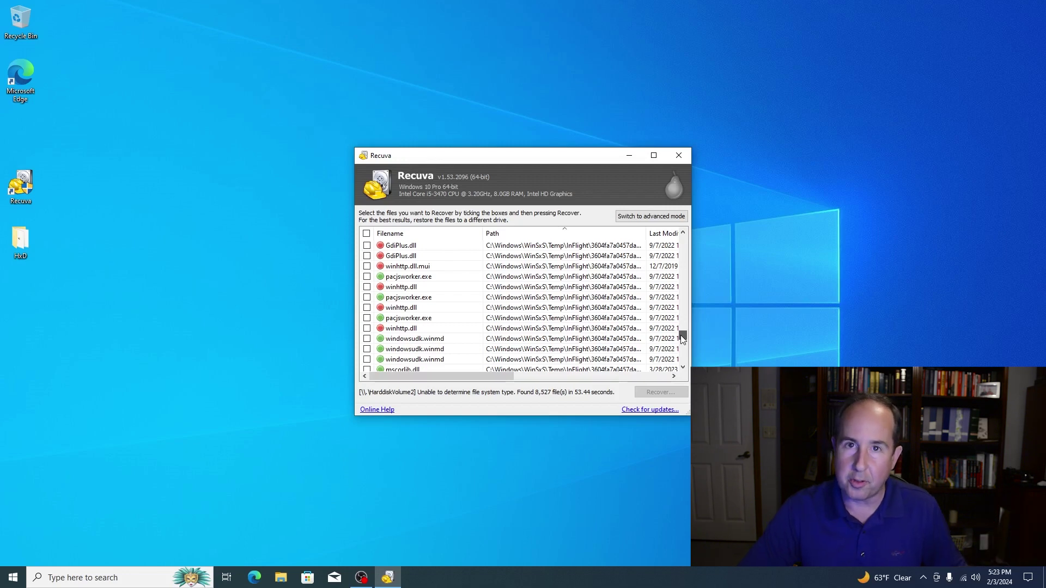
pyautogui.moveTo(682, 339); pyautogui.dragTo(687, 276)
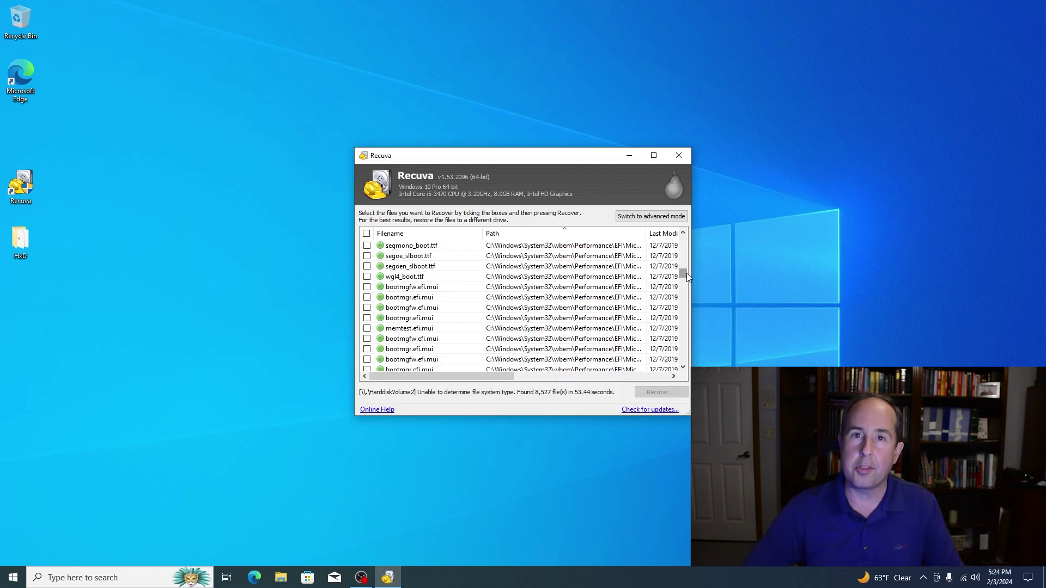
# Step: Rerun the Recuva Wizard with All Files, I'm not sure, and Enable Deep Scan ticked
pyautogui.click(678, 155)
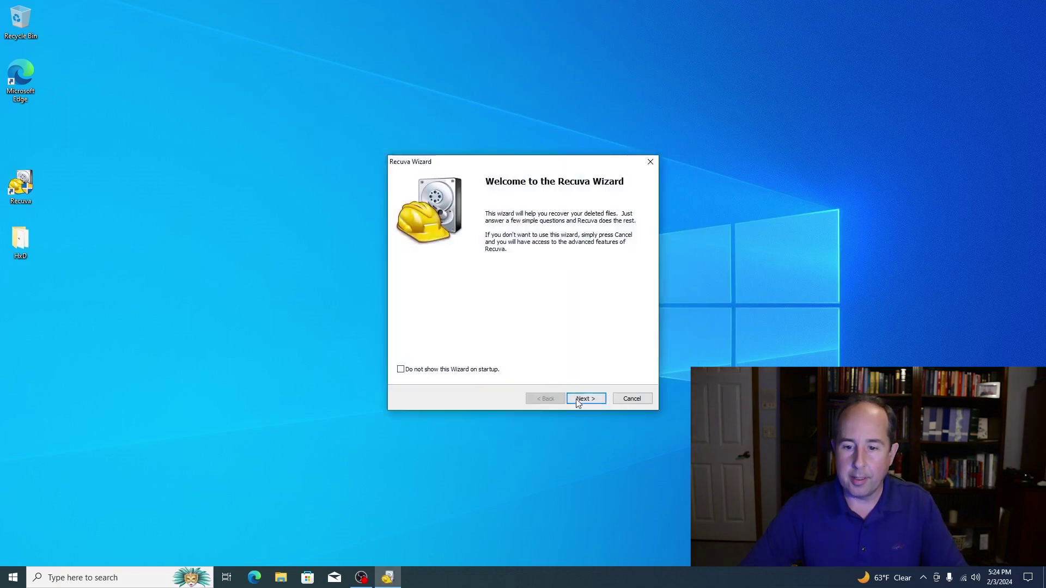
pyautogui.click(577, 399)
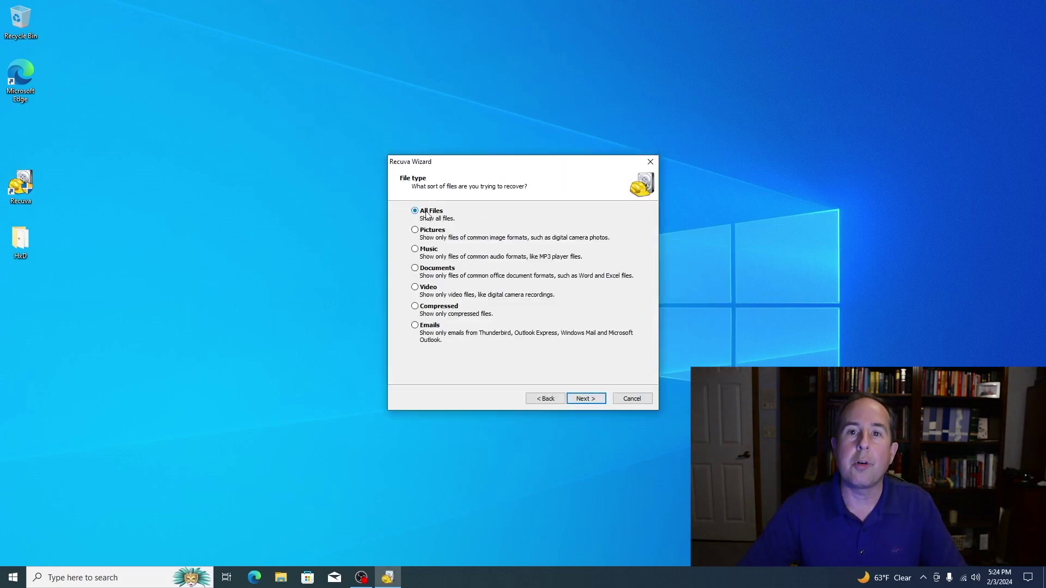
pyautogui.click(585, 399)
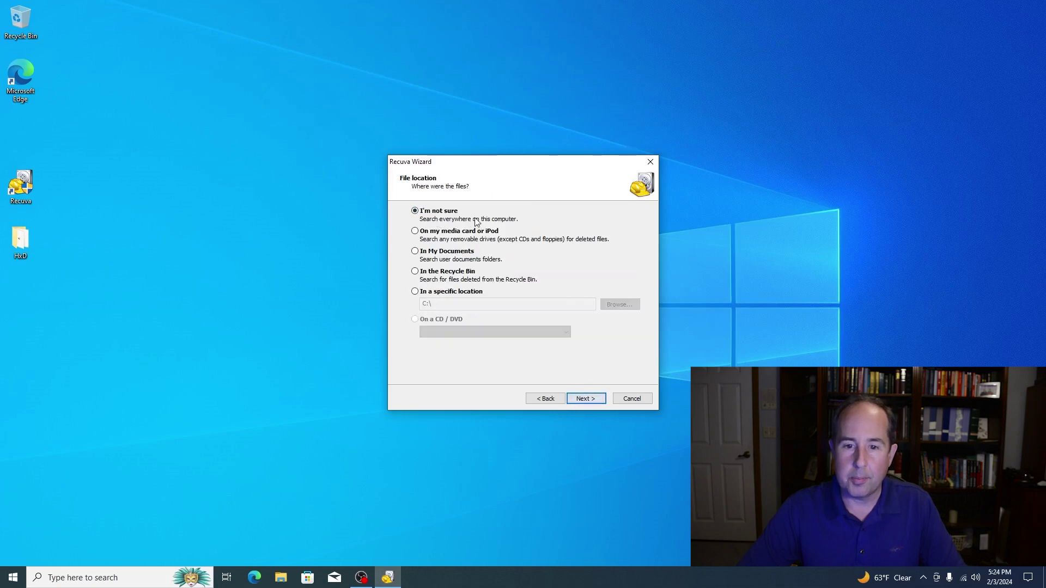
pyautogui.click(589, 400)
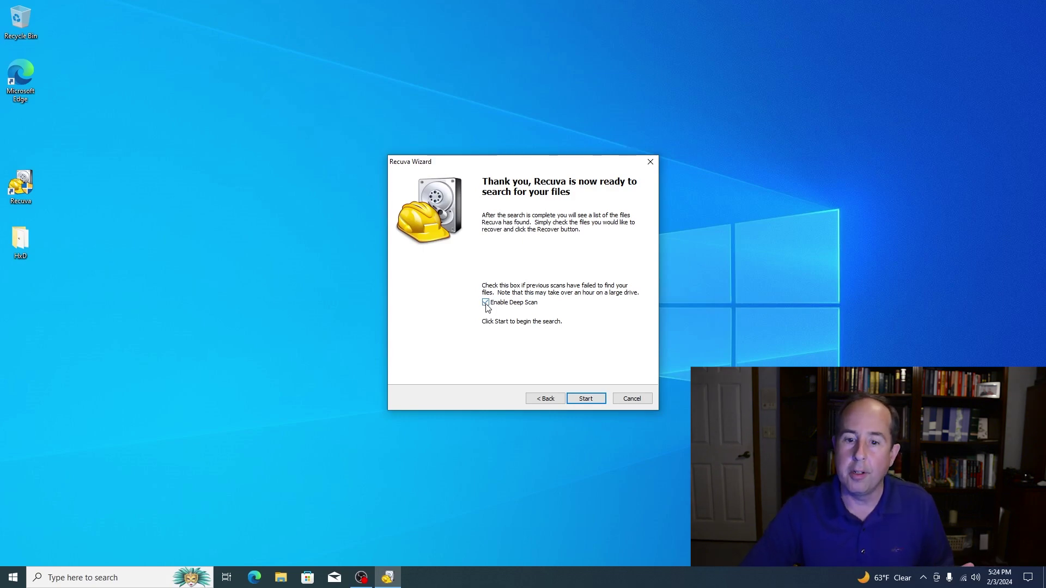
pyautogui.click(485, 303)
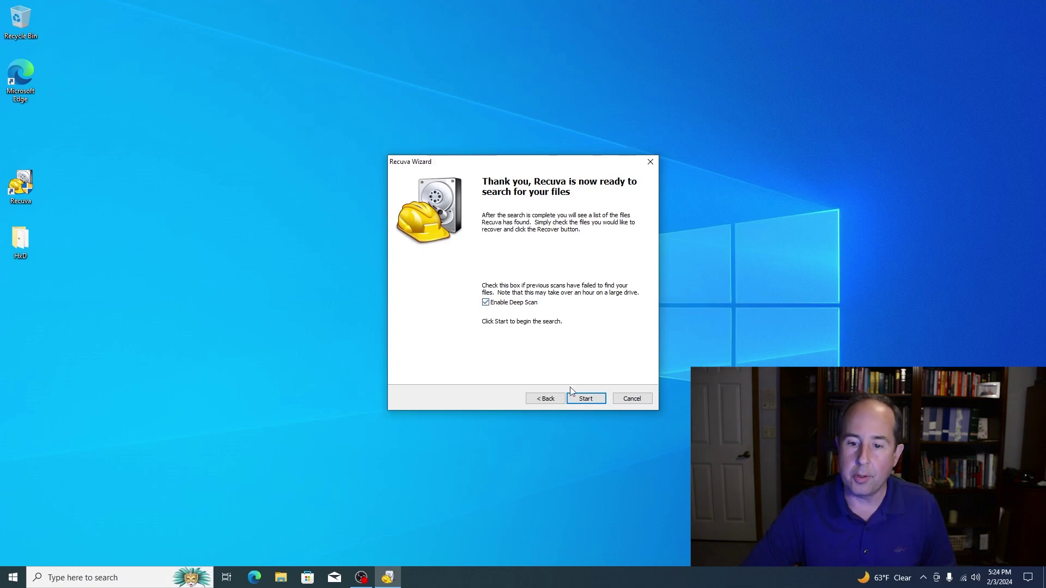
pyautogui.click(587, 400)
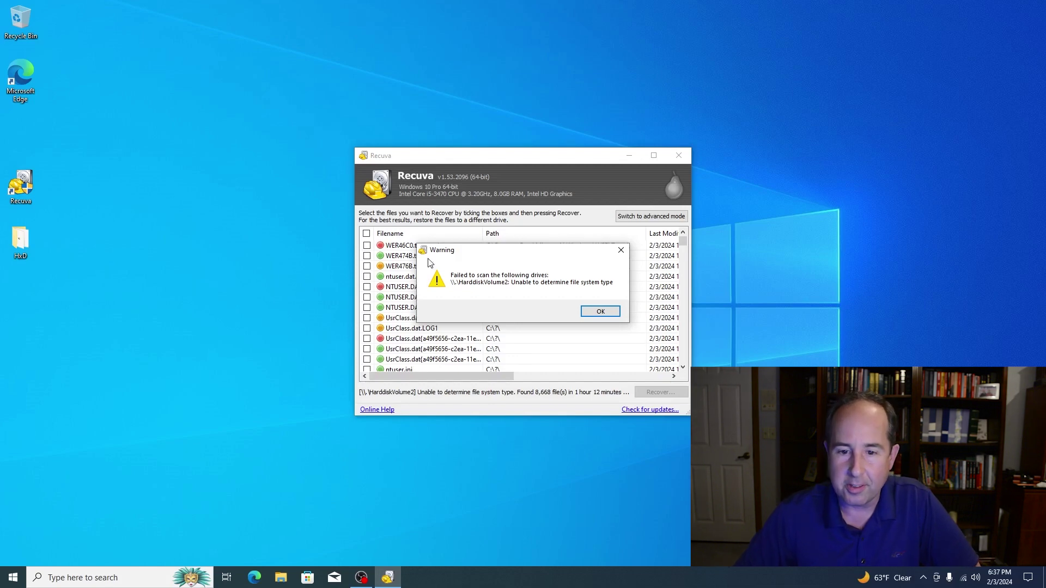
# Step: Dismiss the failed-drive warning and sort the deep-scan results by path
pyautogui.click(601, 312)
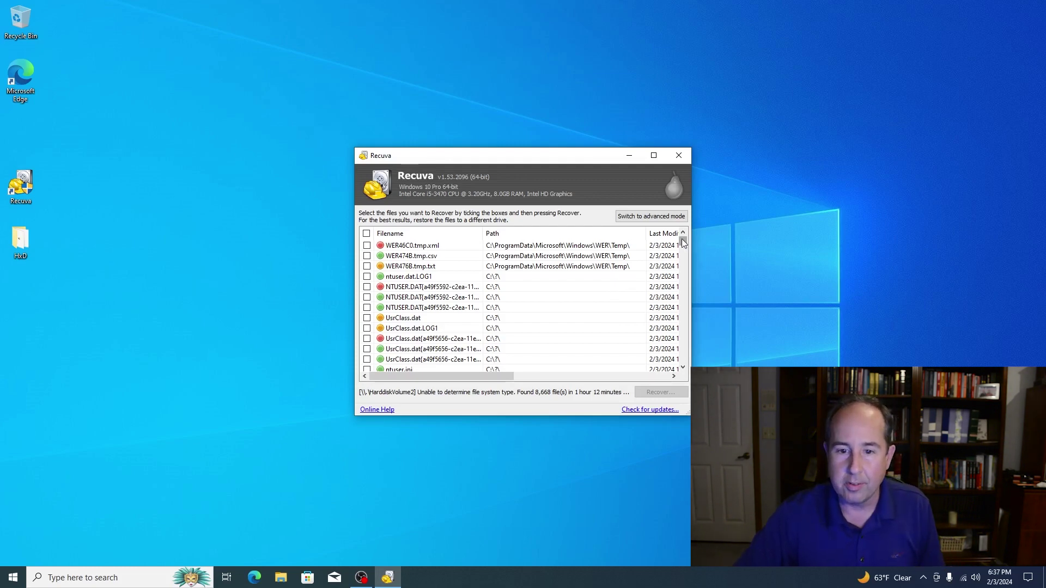
pyautogui.scroll(-3, 682, 239)
pyautogui.scroll(3, 681, 241)
pyautogui.click(498, 236)
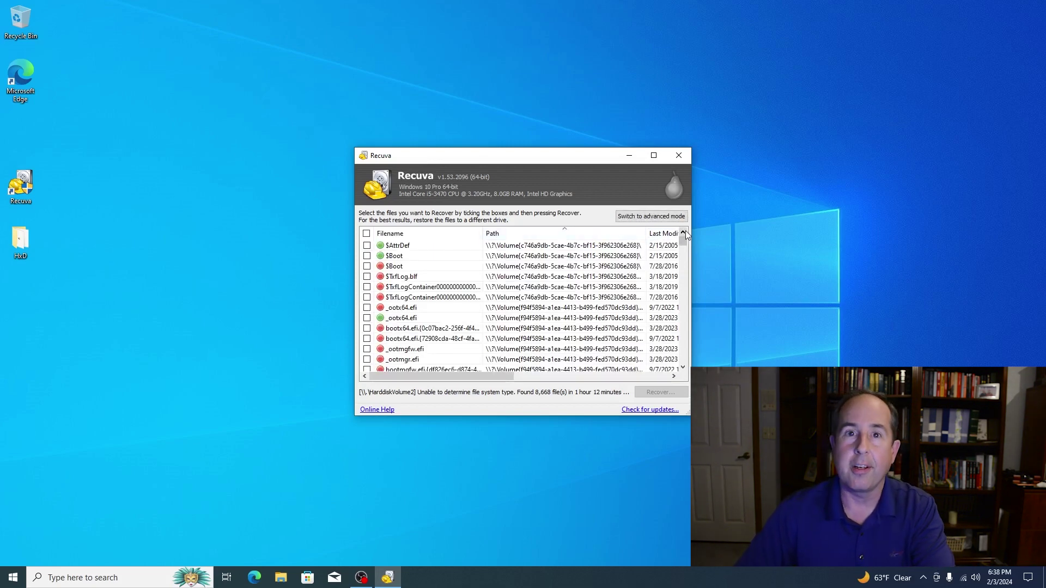
pyautogui.moveTo(681, 243); pyautogui.dragTo(682, 253)
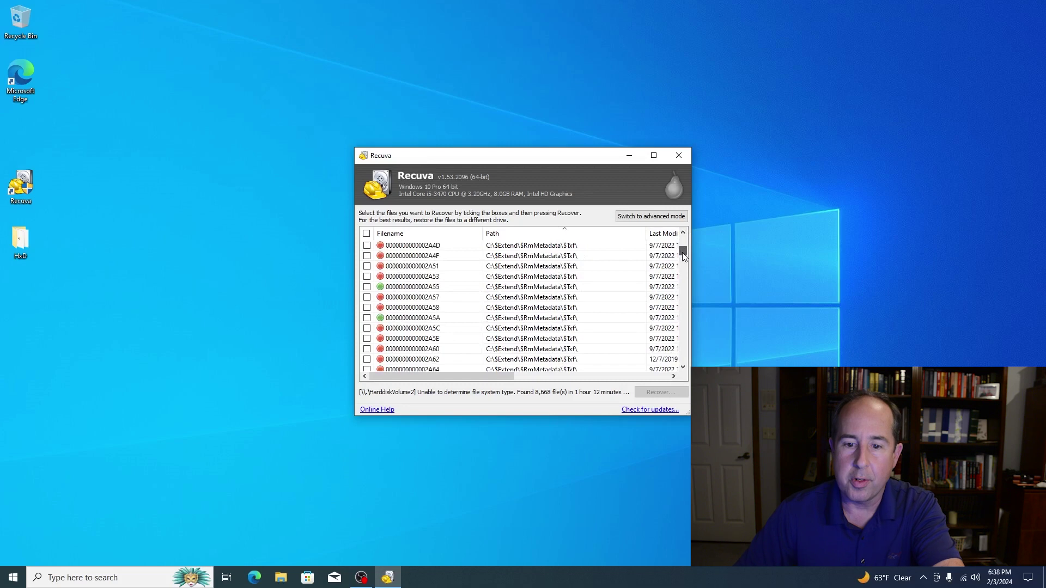
pyautogui.moveTo(682, 251); pyautogui.dragTo(684, 276)
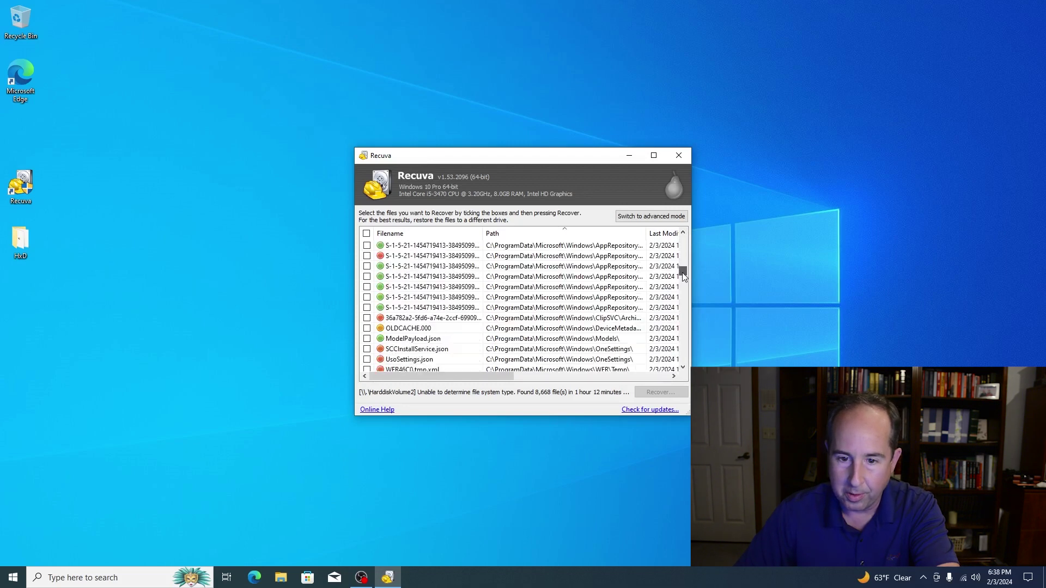
pyautogui.moveTo(684, 276); pyautogui.dragTo(684, 272)
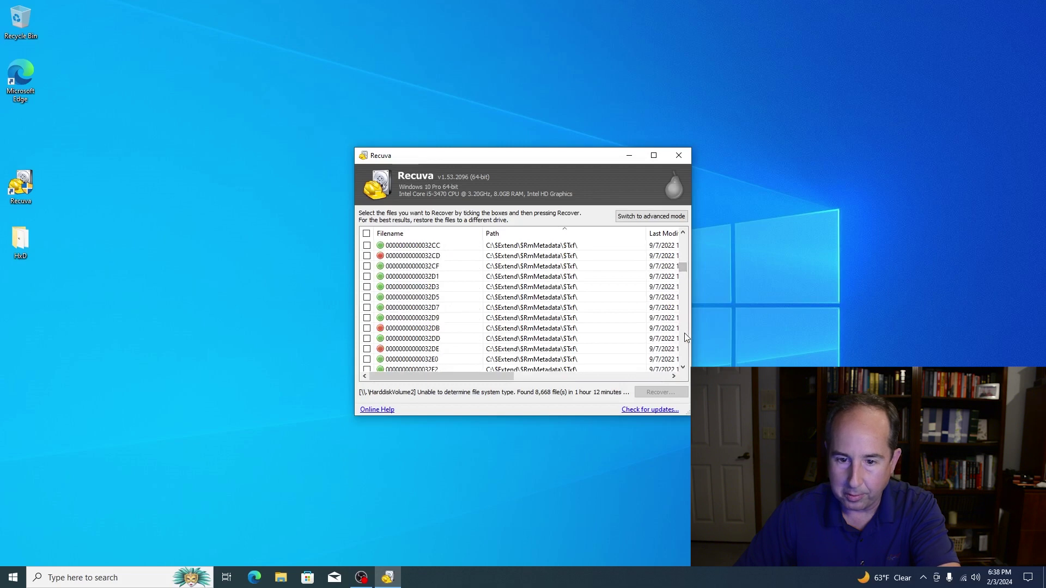
pyautogui.scroll(-2, 684, 334)
pyautogui.scroll(-2, 685, 334)
pyautogui.scroll(-1, 685, 334)
pyautogui.scroll(-3, 685, 335)
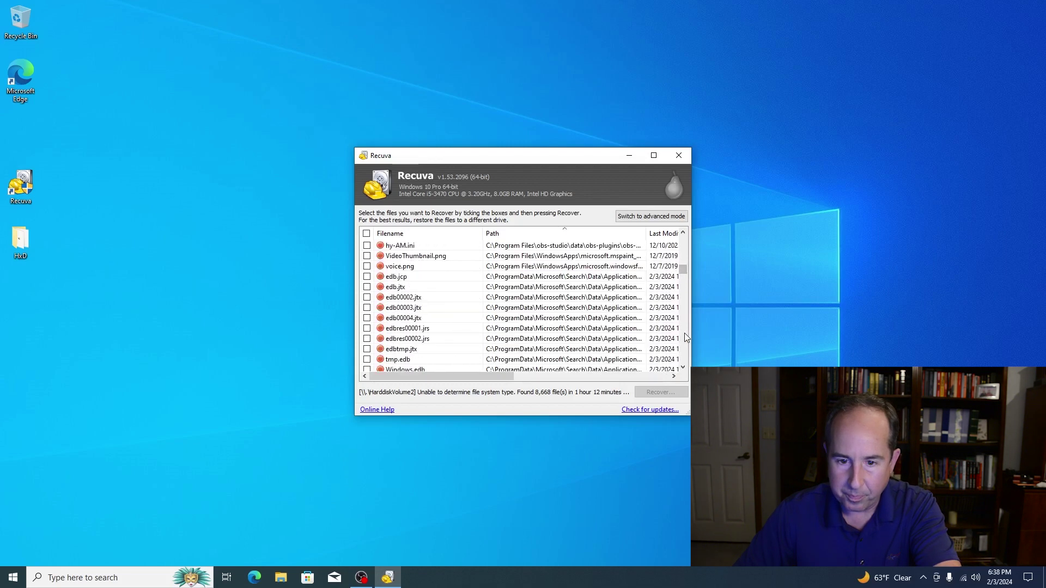
pyautogui.scroll(4, 685, 244)
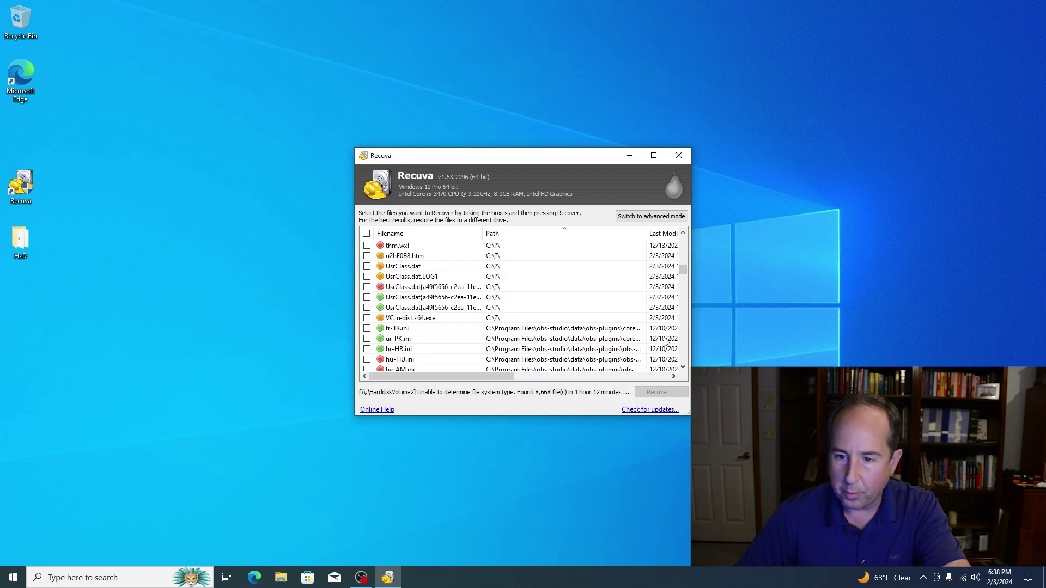
pyautogui.scroll(-3, 686, 340)
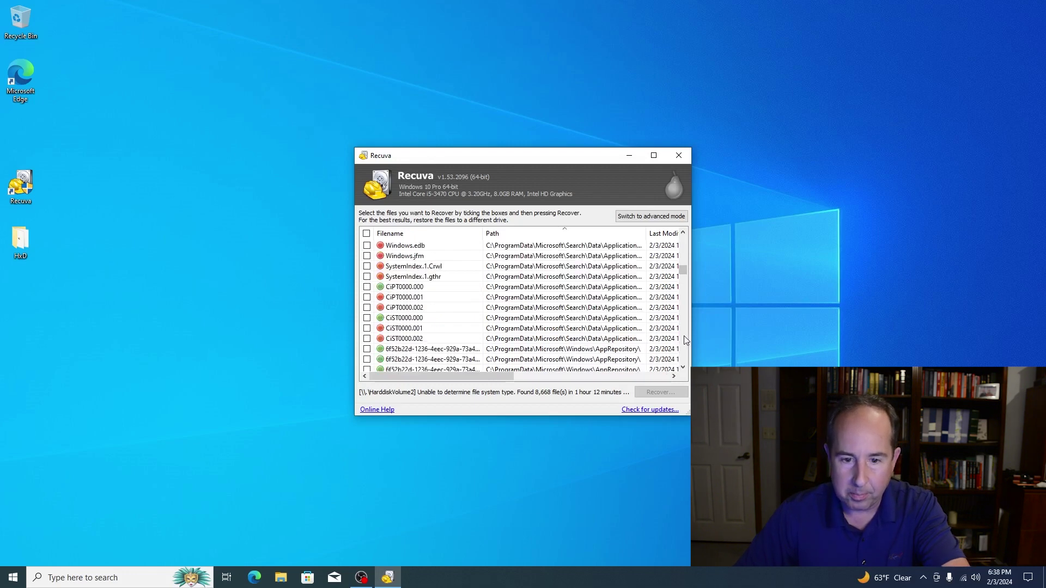
pyautogui.scroll(-3, 684, 338)
pyautogui.scroll(-3, 684, 336)
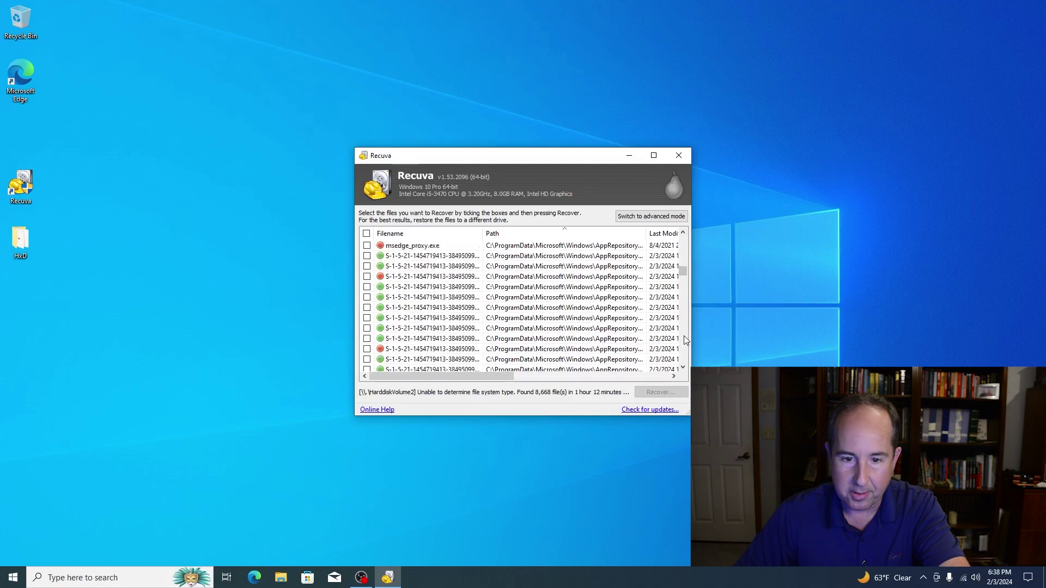
pyautogui.scroll(-3, 683, 337)
pyautogui.scroll(3, 681, 258)
pyautogui.scroll(3, 683, 260)
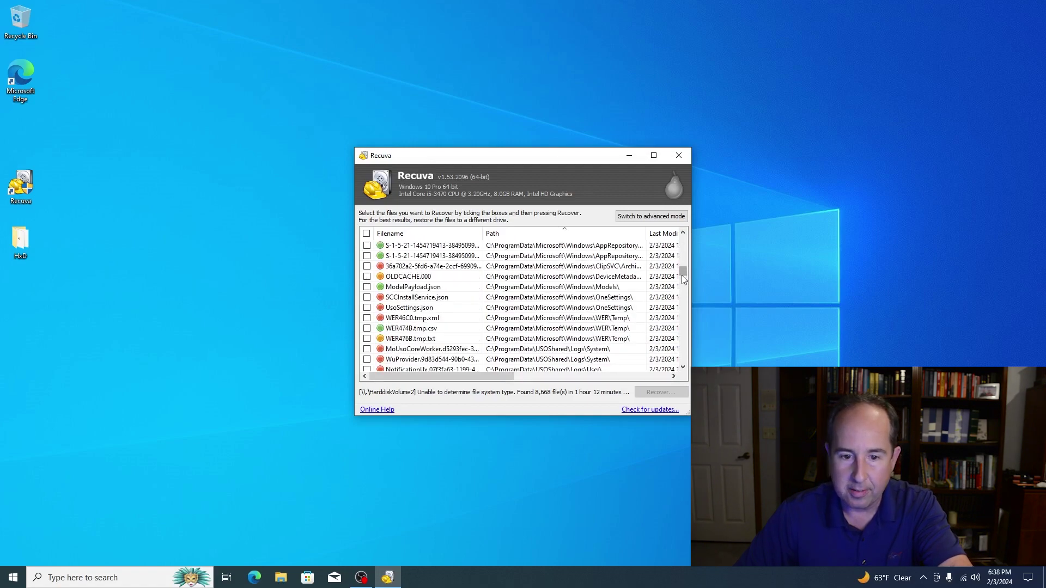
pyautogui.moveTo(681, 275); pyautogui.dragTo(684, 287)
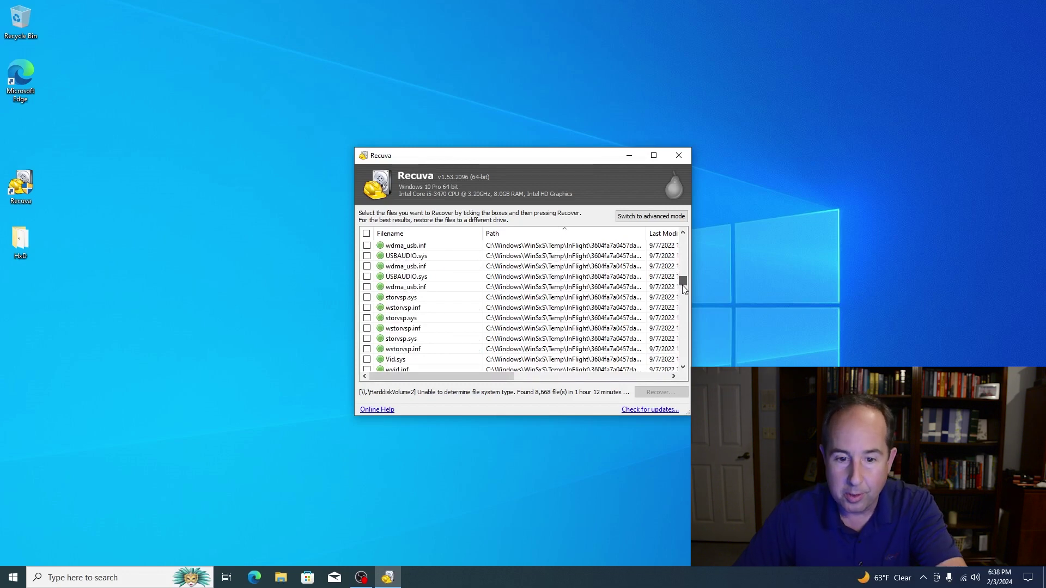
pyautogui.moveTo(683, 288); pyautogui.dragTo(683, 297)
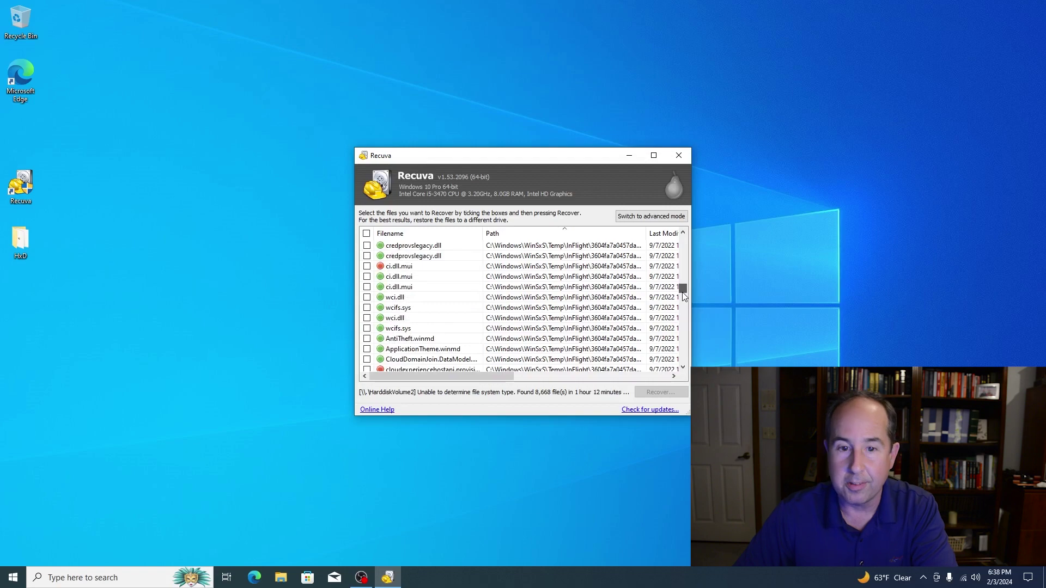
pyautogui.moveTo(683, 297); pyautogui.dragTo(683, 308)
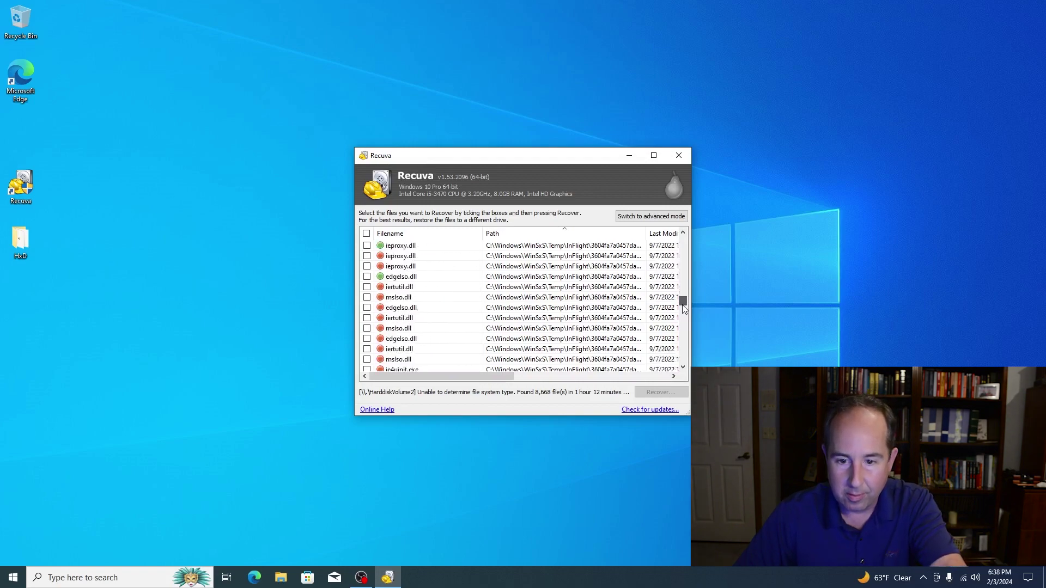
pyautogui.moveTo(684, 307); pyautogui.dragTo(684, 370)
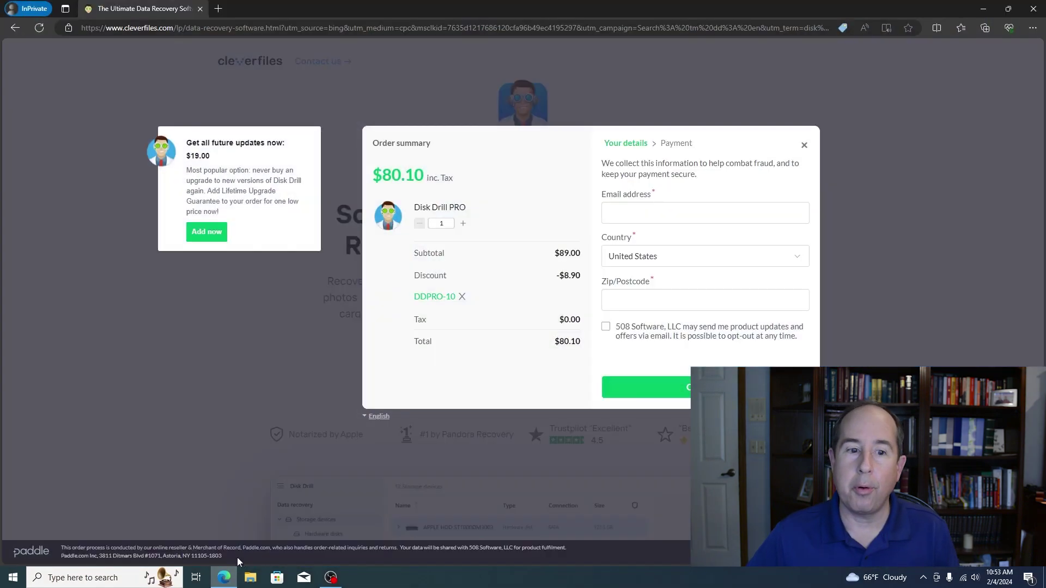
pyautogui.moveTo(373, 178); pyautogui.dragTo(425, 172)
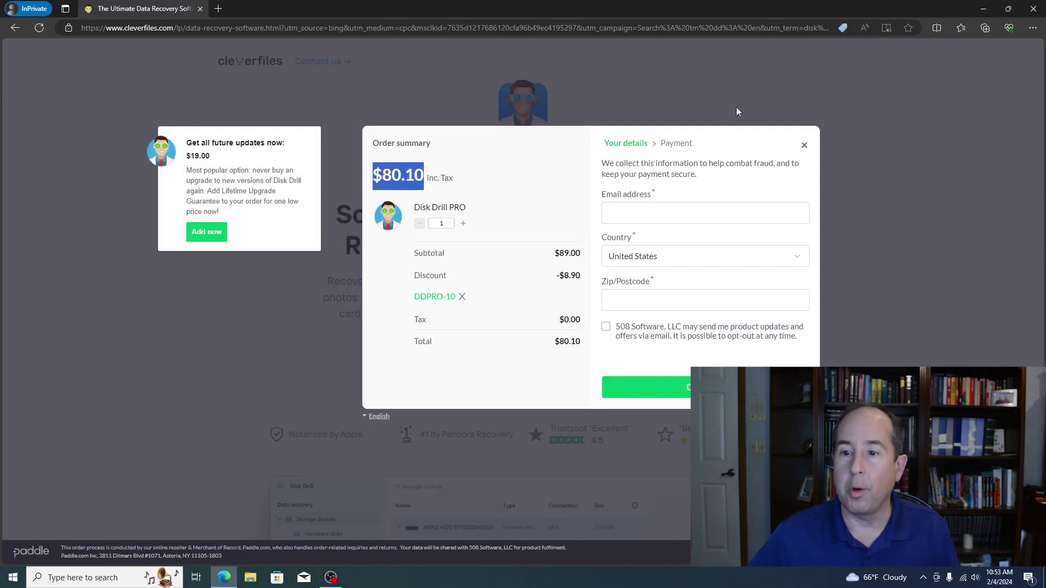
pyautogui.click(981, 10)
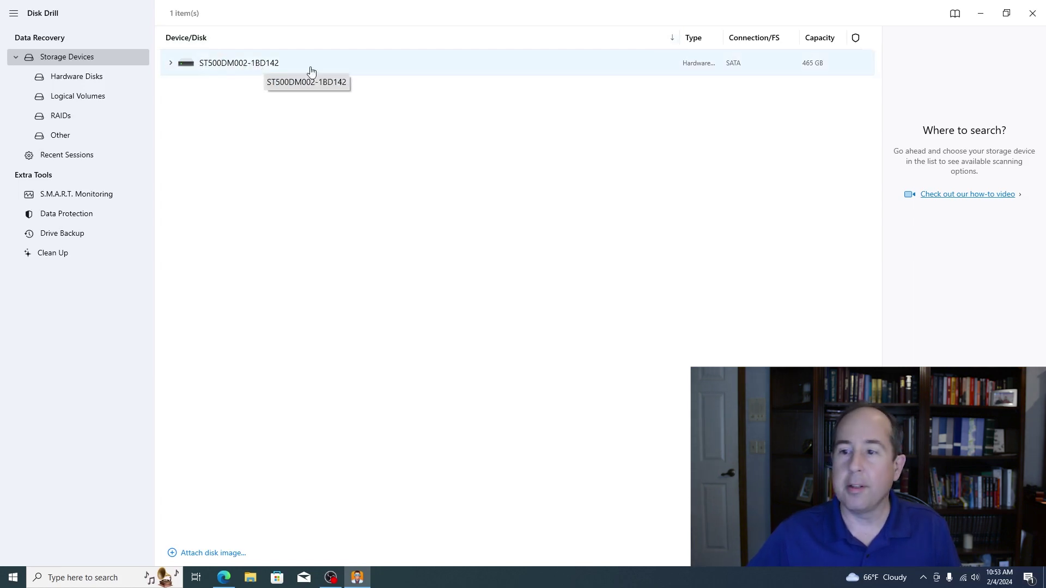
# Step: Start a Deep Scan of the 465 GB ST500DM002-1BD142 disk
pyautogui.click(211, 71)
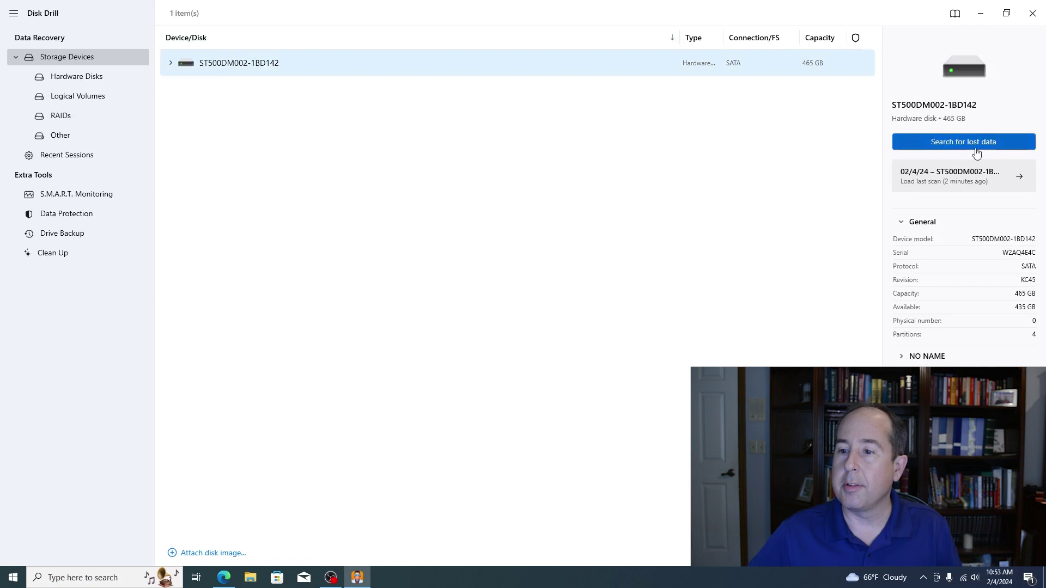
pyautogui.rightClick(213, 68)
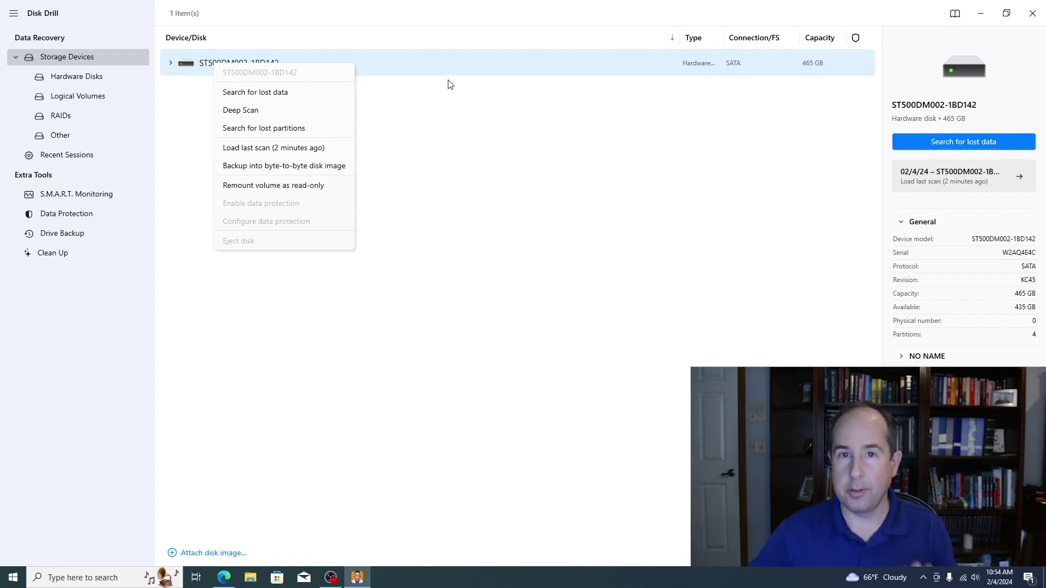
pyautogui.click(243, 110)
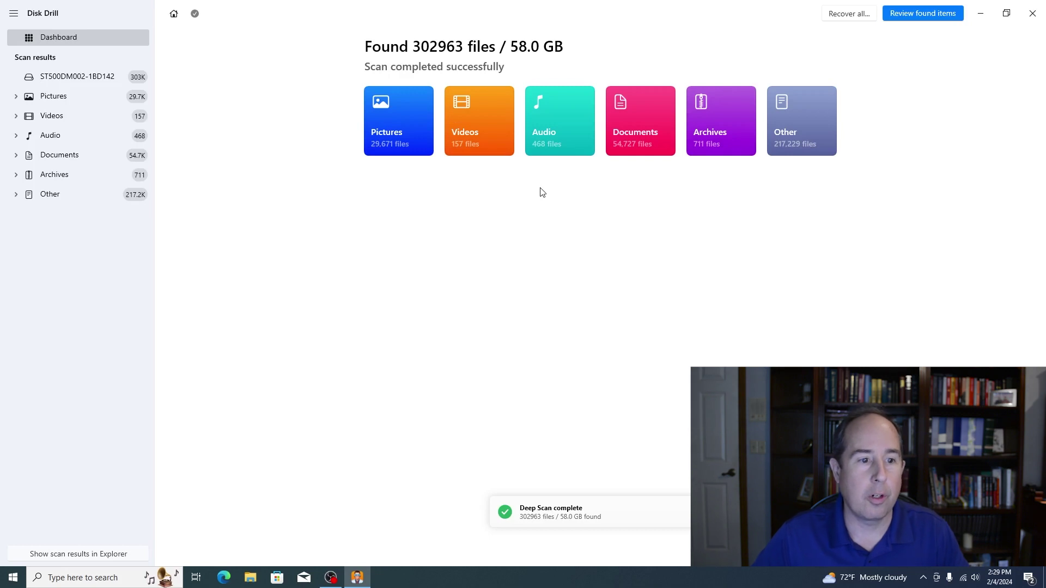
# Step: Show the 29,671 found Pictures and expand the deleted drive's folder
pyautogui.click(47, 96)
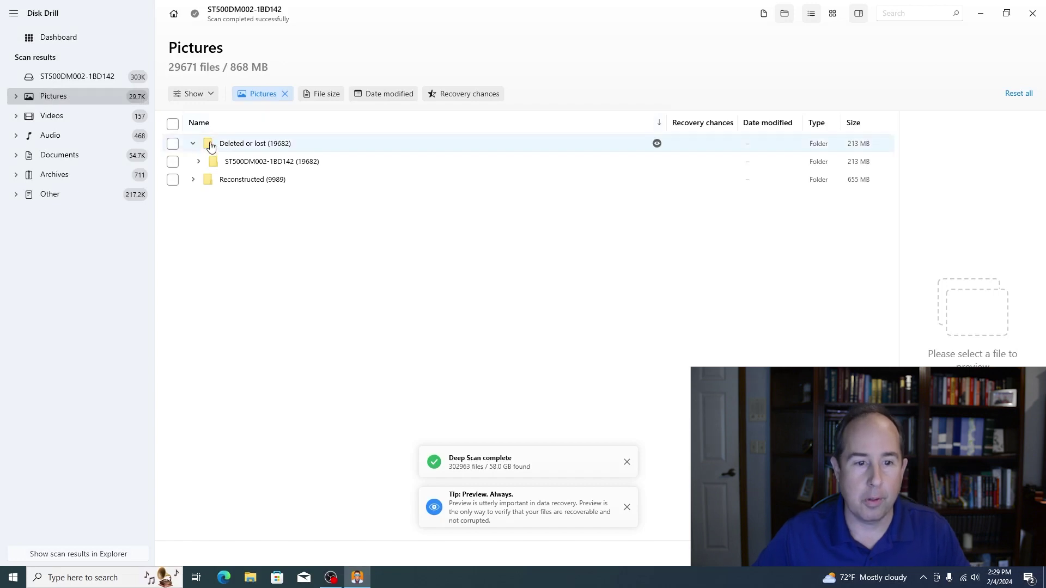
pyautogui.moveTo(270, 161)
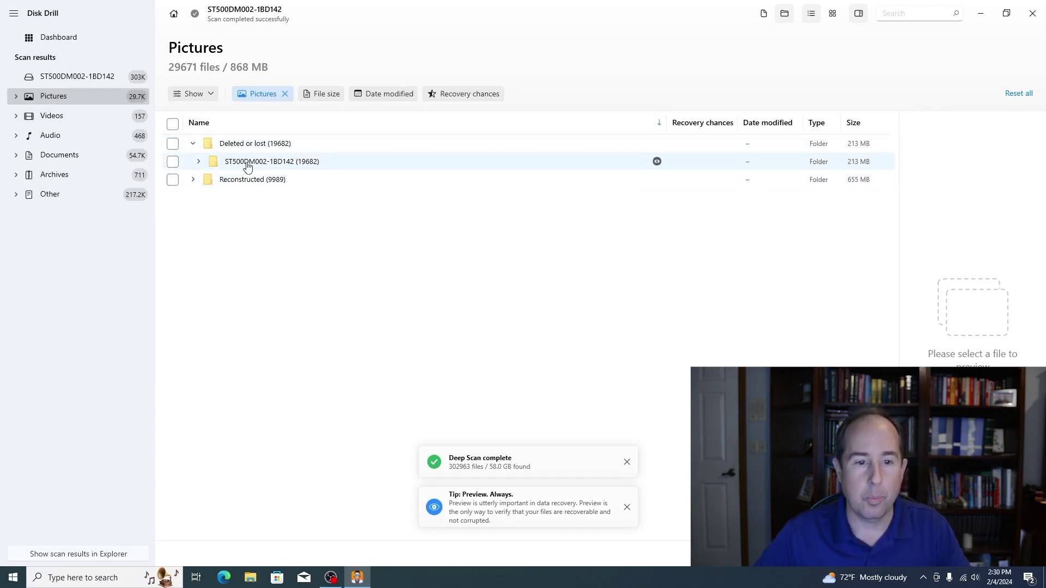
pyautogui.click(198, 162)
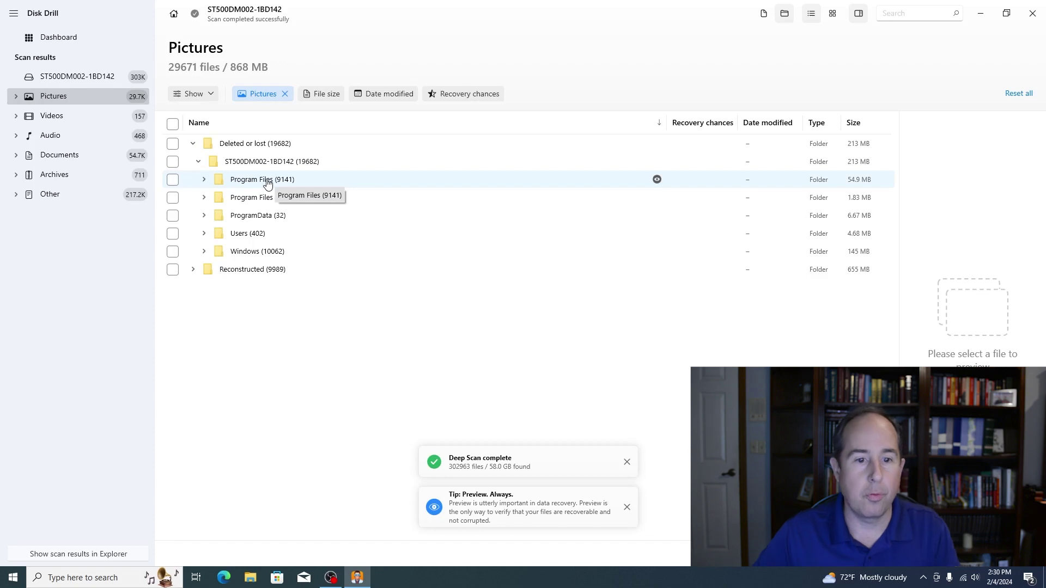
# Step: Expand and collapse Program Files and Program Files (x86) to inspect their lost subfolders
pyautogui.click(205, 181)
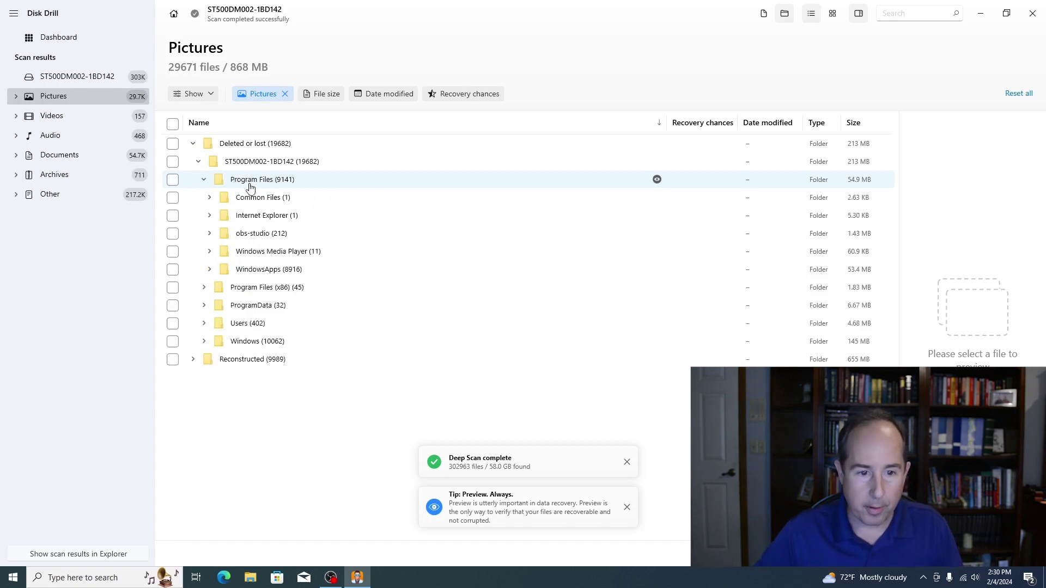
pyautogui.click(204, 180)
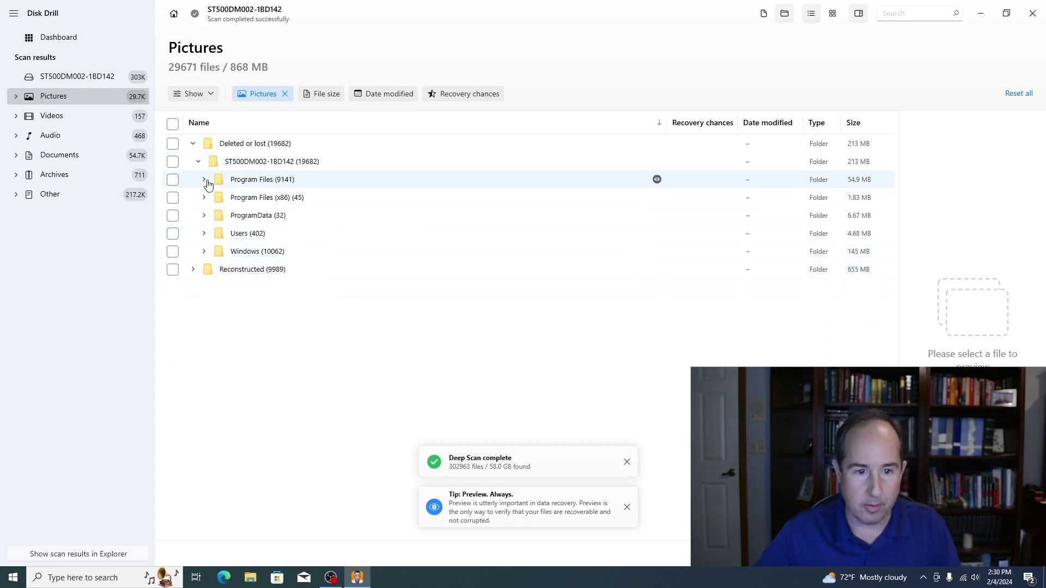
pyautogui.click(250, 200)
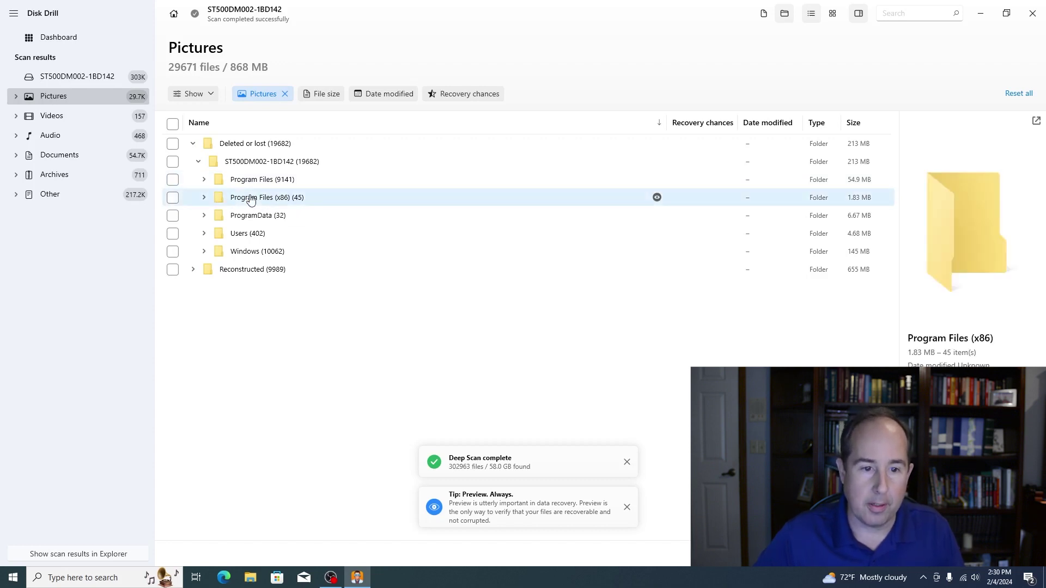
pyautogui.click(204, 198)
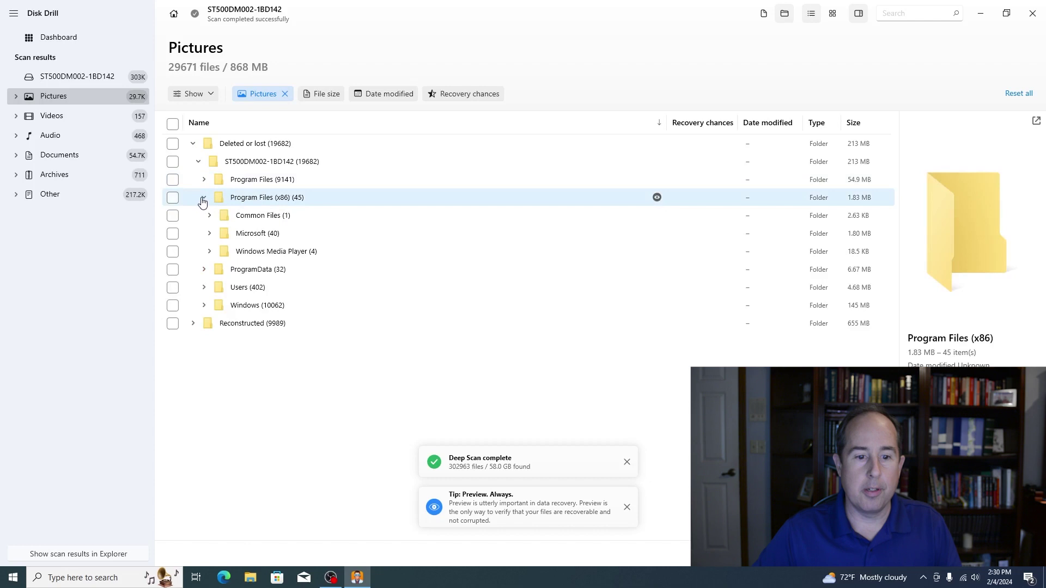
pyautogui.click(202, 198)
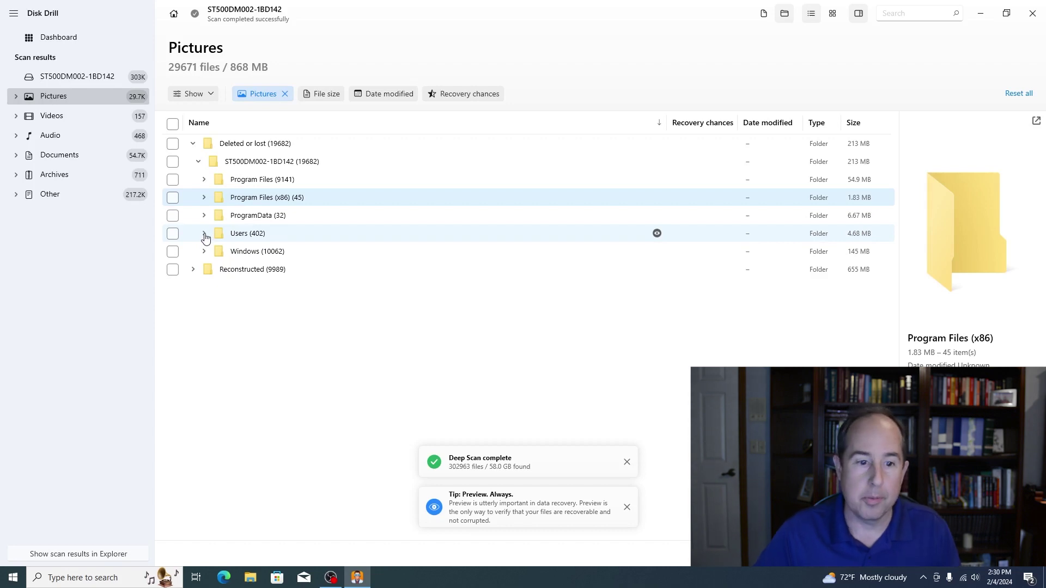
# Step: Expand Users > User > AppData > Local > Microsoft > OneDrive, plus Windows and Reconstructed
pyautogui.click(204, 235)
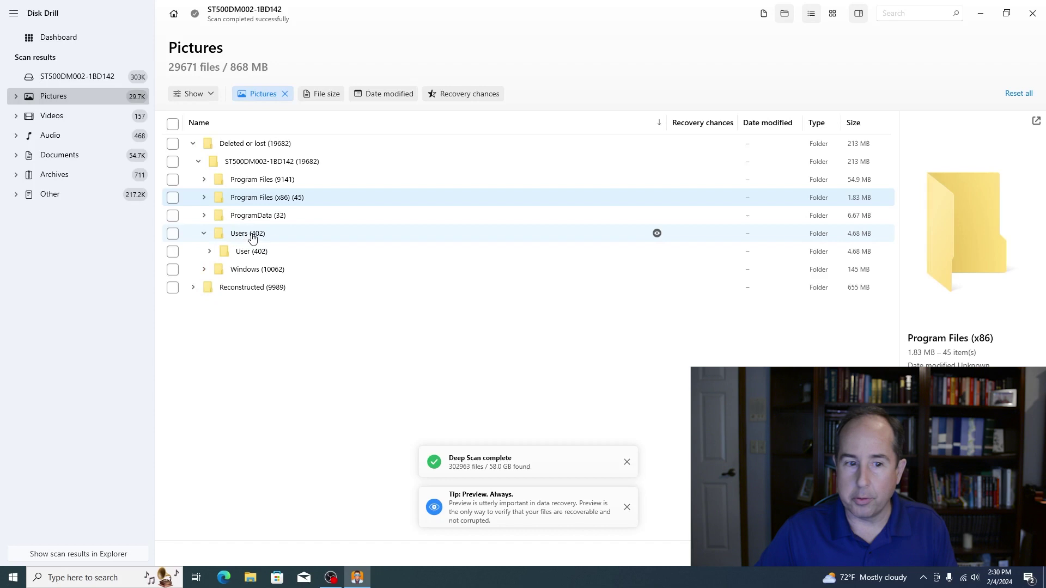
pyautogui.click(249, 254)
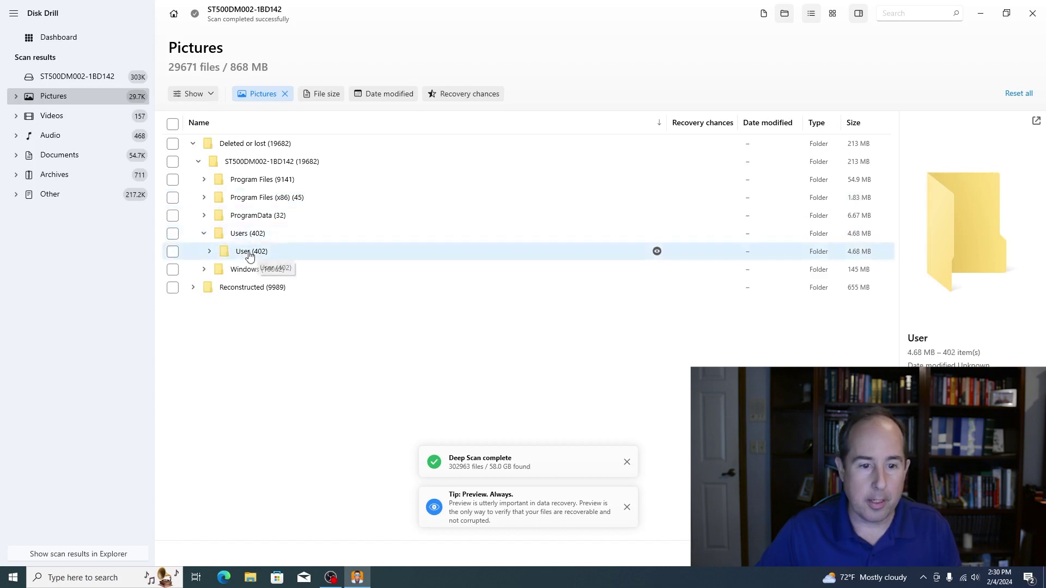
pyautogui.click(209, 252)
pyautogui.moveTo(264, 270)
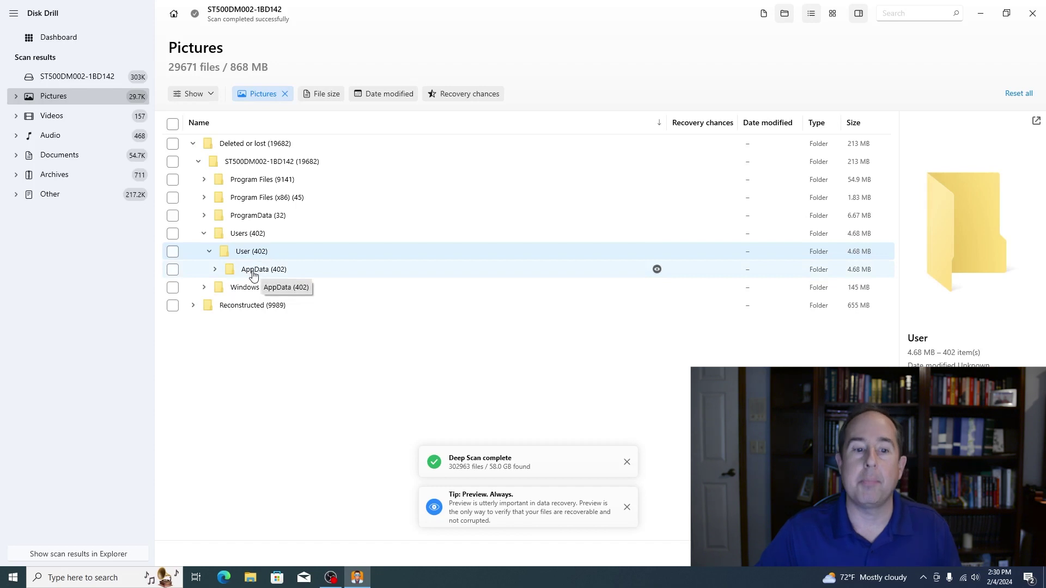
pyautogui.click(215, 270)
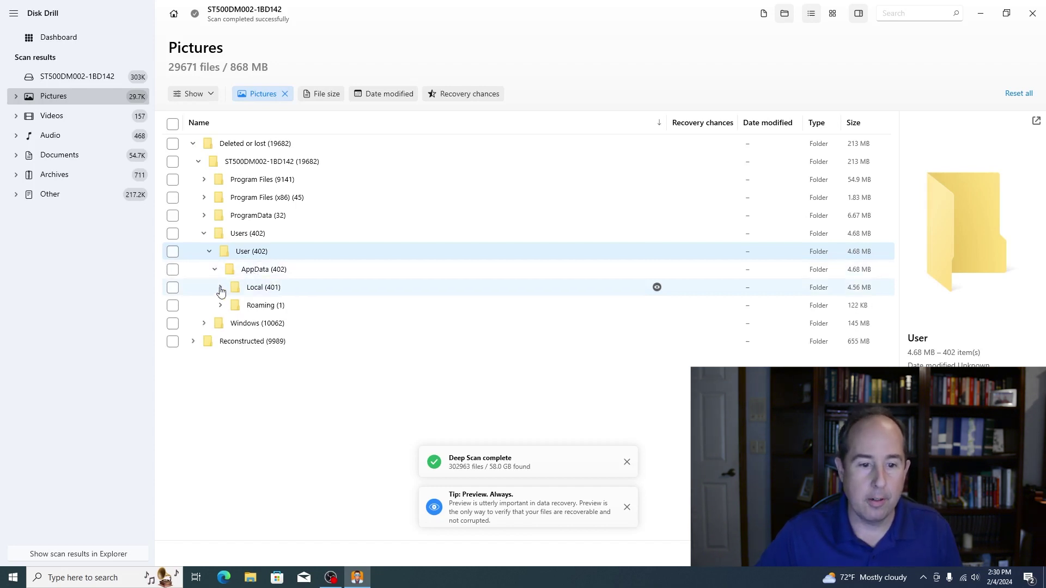
pyautogui.click(220, 287)
pyautogui.click(225, 306)
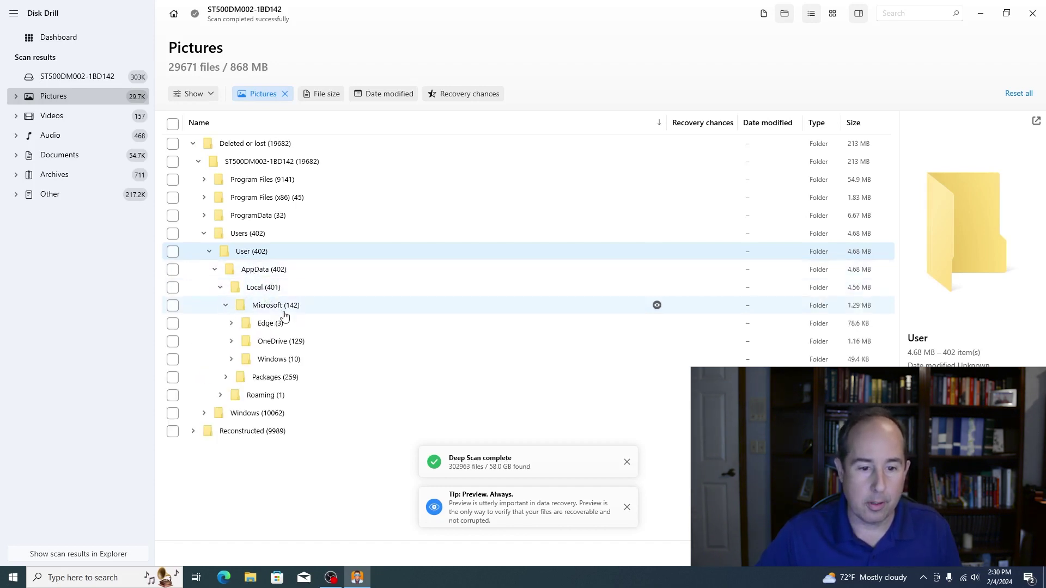
pyautogui.click(231, 342)
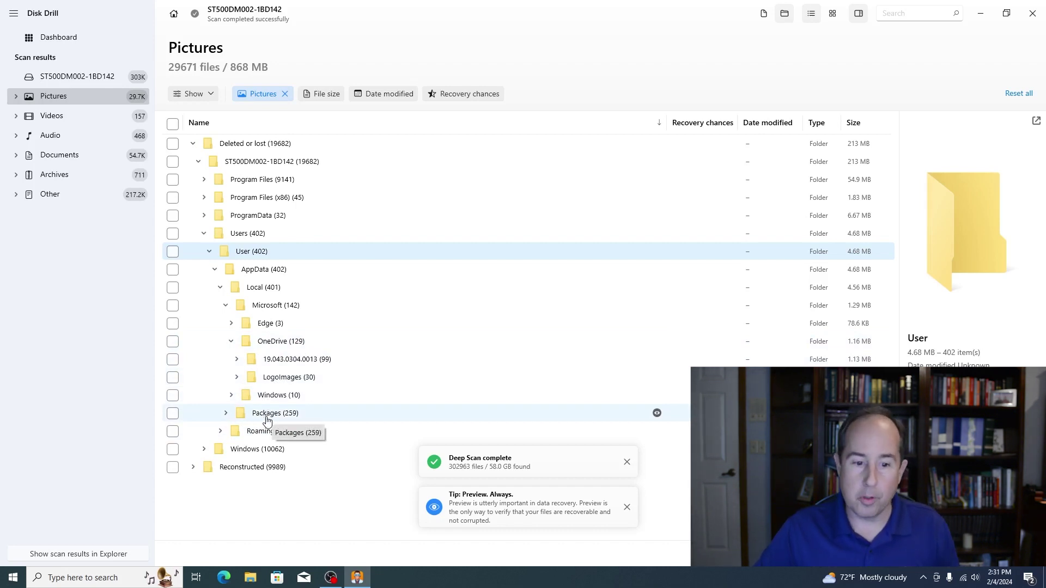
pyautogui.click(205, 450)
pyautogui.scroll(-1, 368, 422)
pyautogui.scroll(-3, 257, 309)
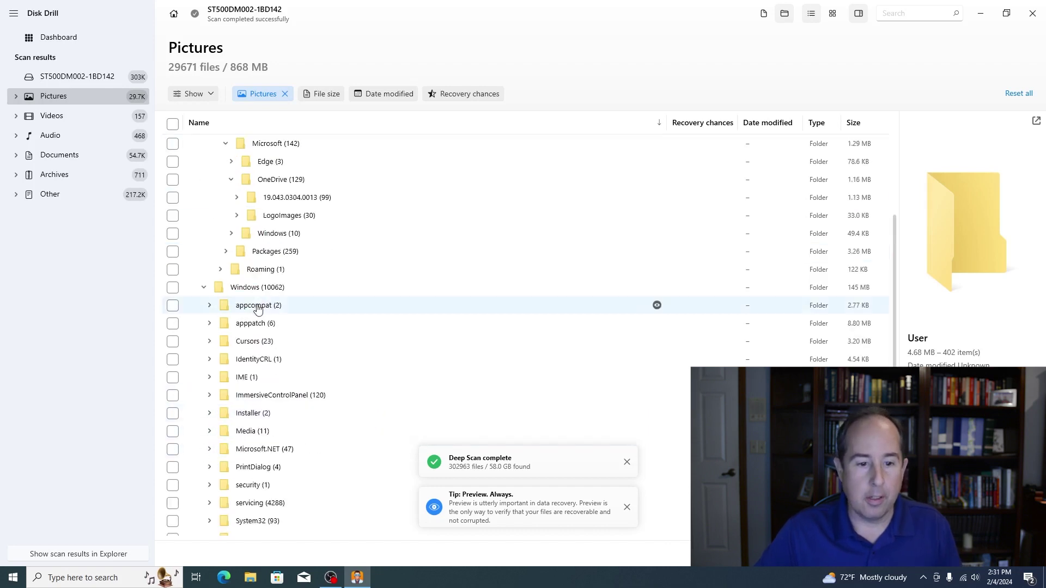
pyautogui.scroll(-2, 267, 372)
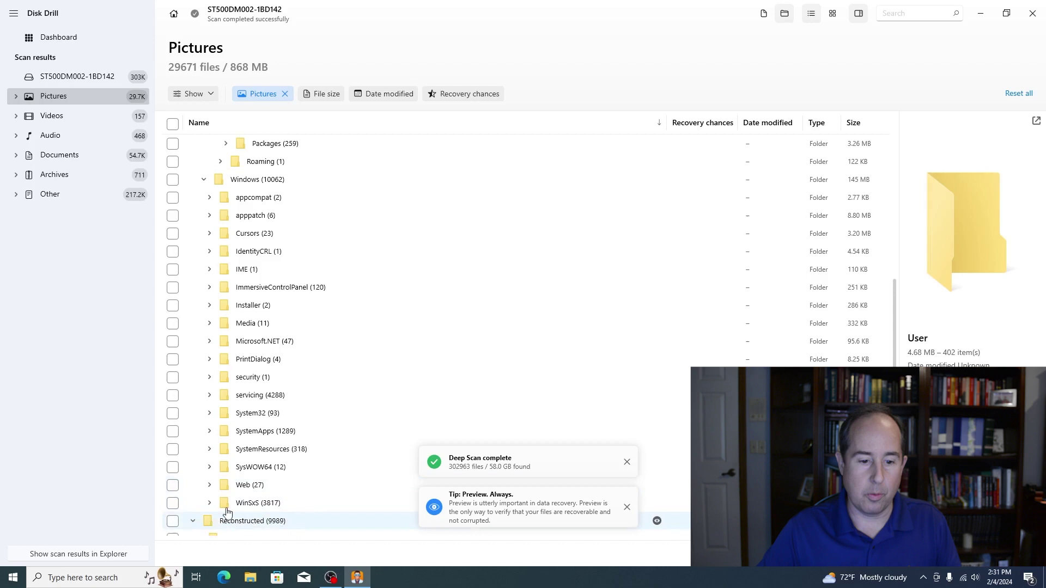
pyautogui.click(194, 524)
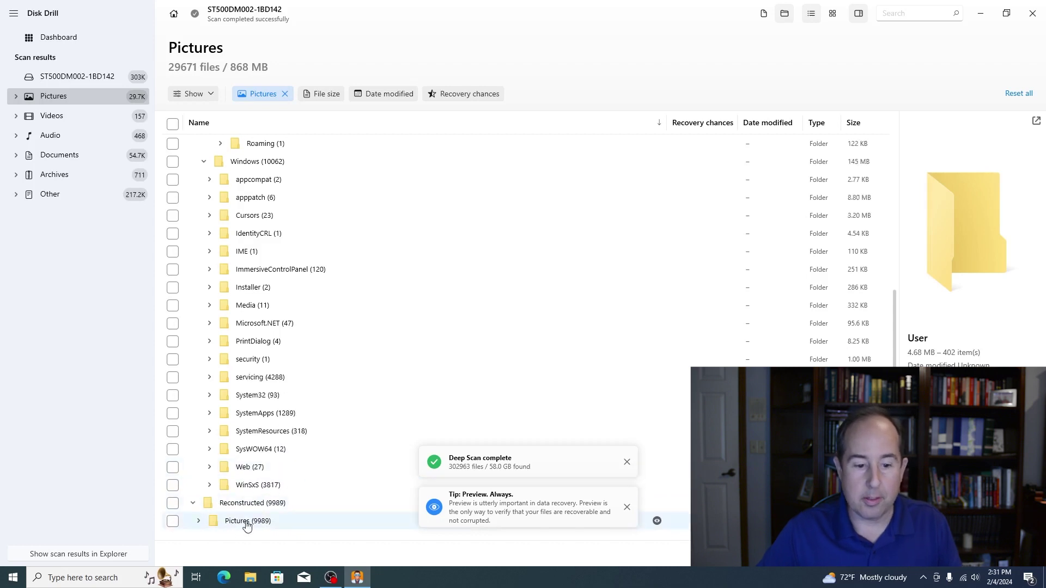
# Step: Expand the reconstructed Pictures type folders ani, bmp, gif and jpg
pyautogui.click(198, 524)
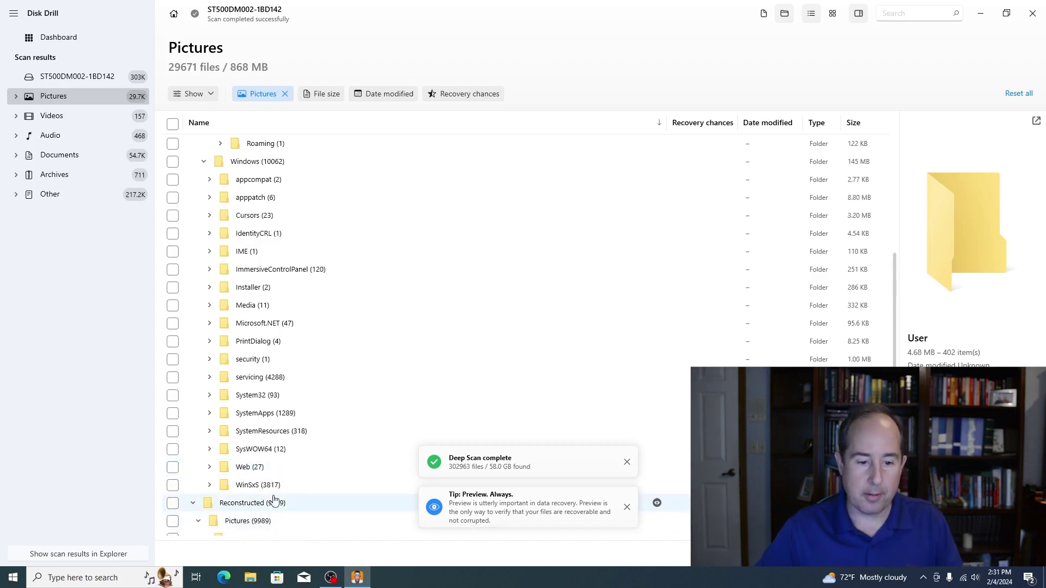
pyautogui.scroll(-3, 318, 469)
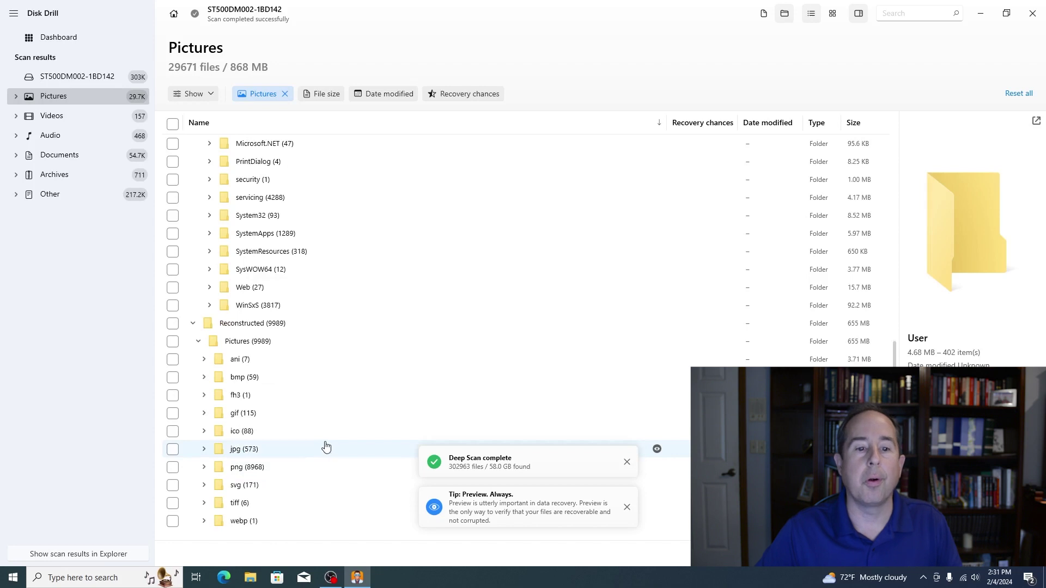
pyautogui.click(239, 362)
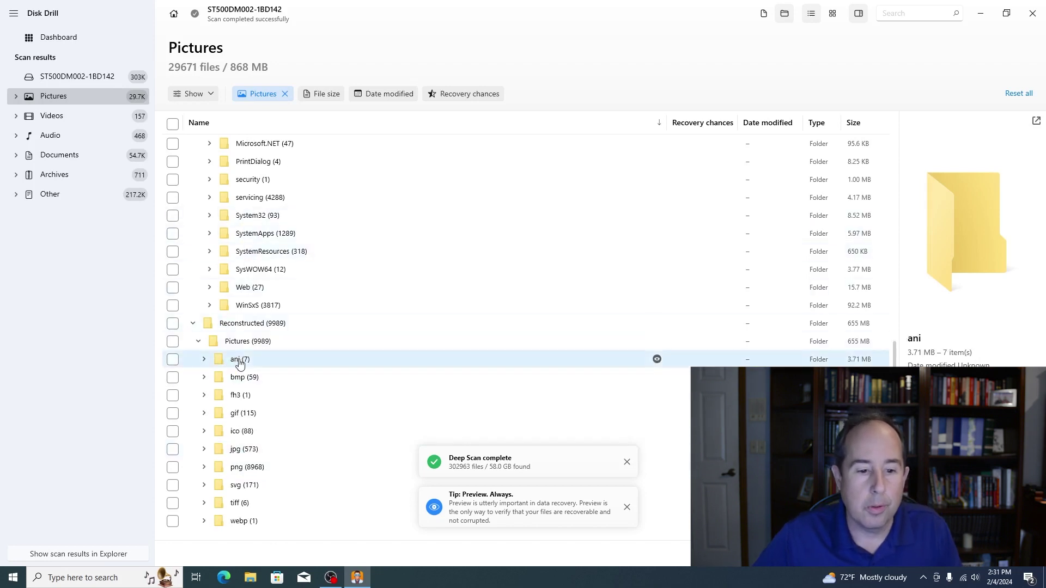
pyautogui.click(203, 360)
pyautogui.scroll(-3, 250, 399)
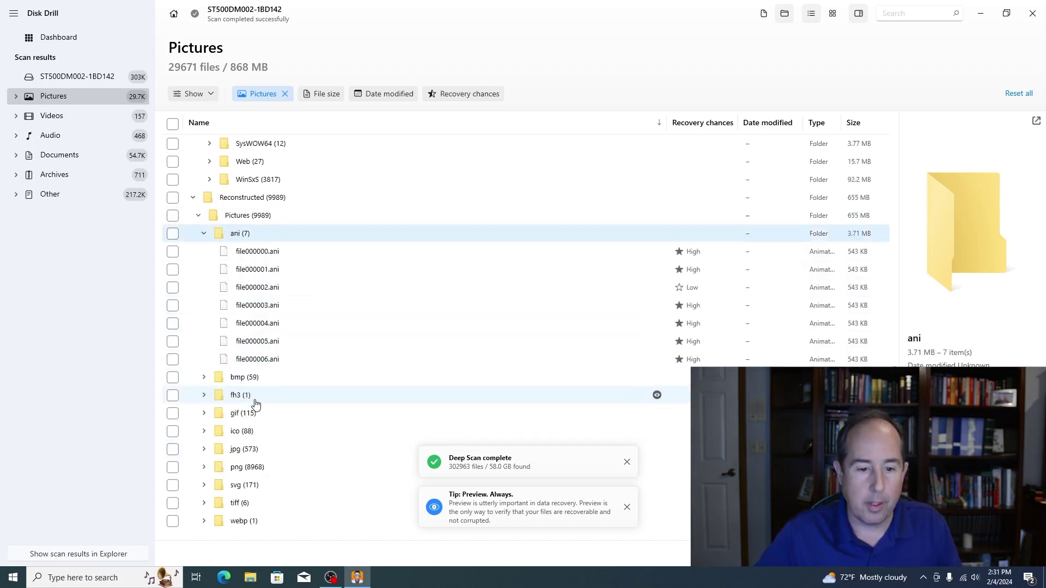
pyautogui.click(204, 377)
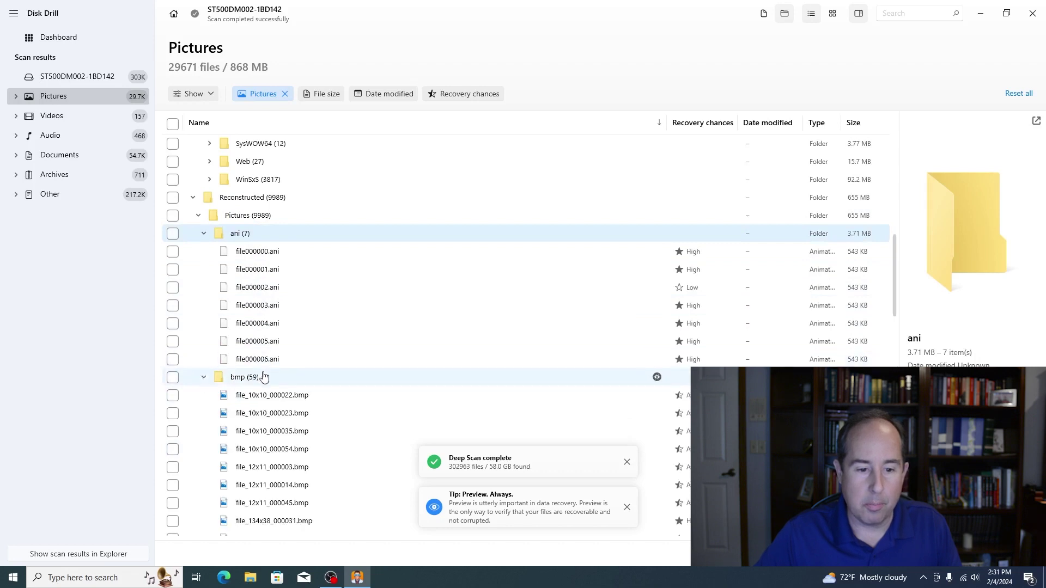
pyautogui.scroll(-5, 269, 373)
pyautogui.scroll(5, 208, 322)
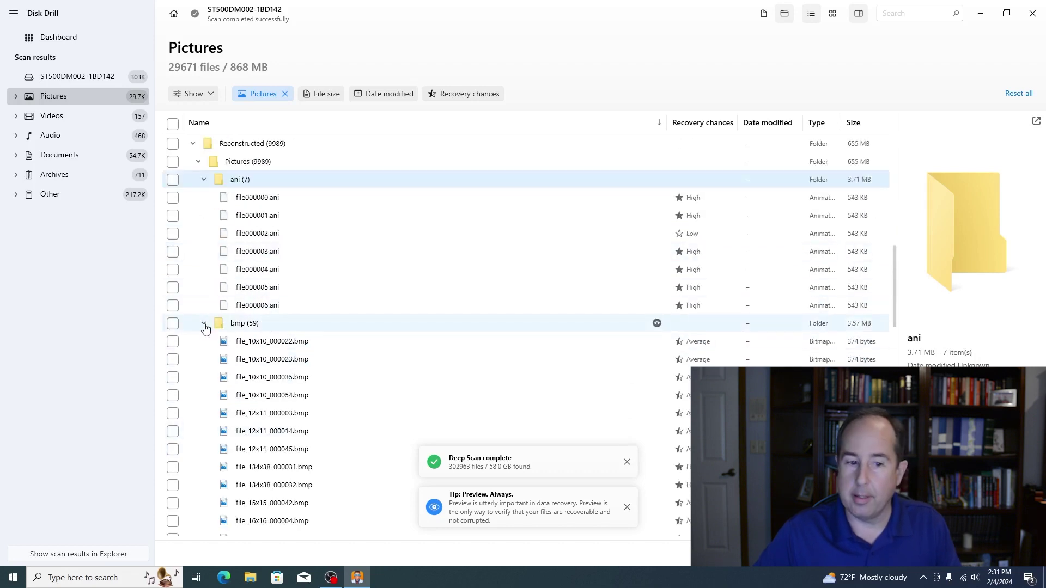
pyautogui.click(203, 325)
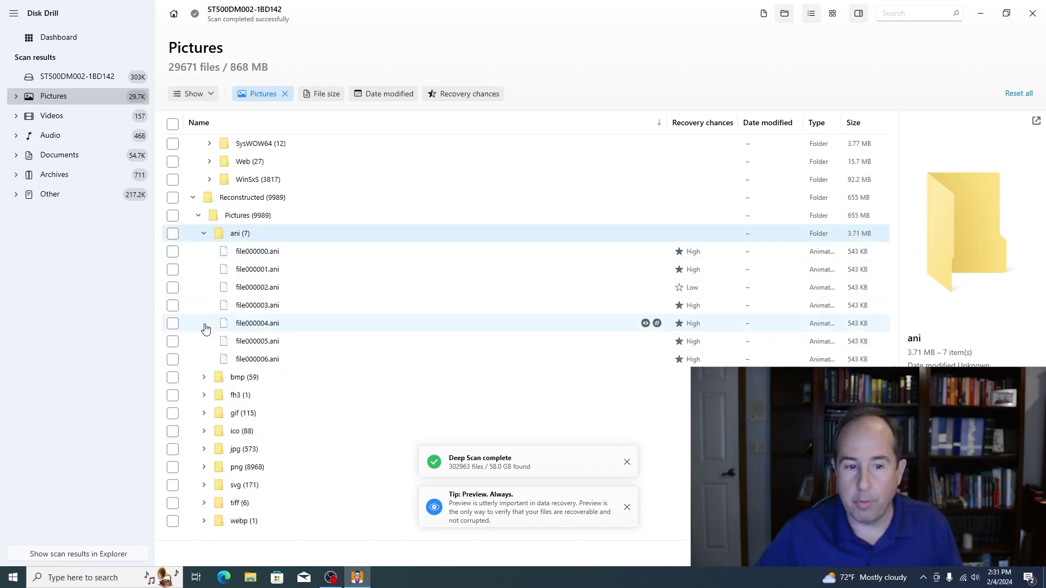
pyautogui.click(205, 413)
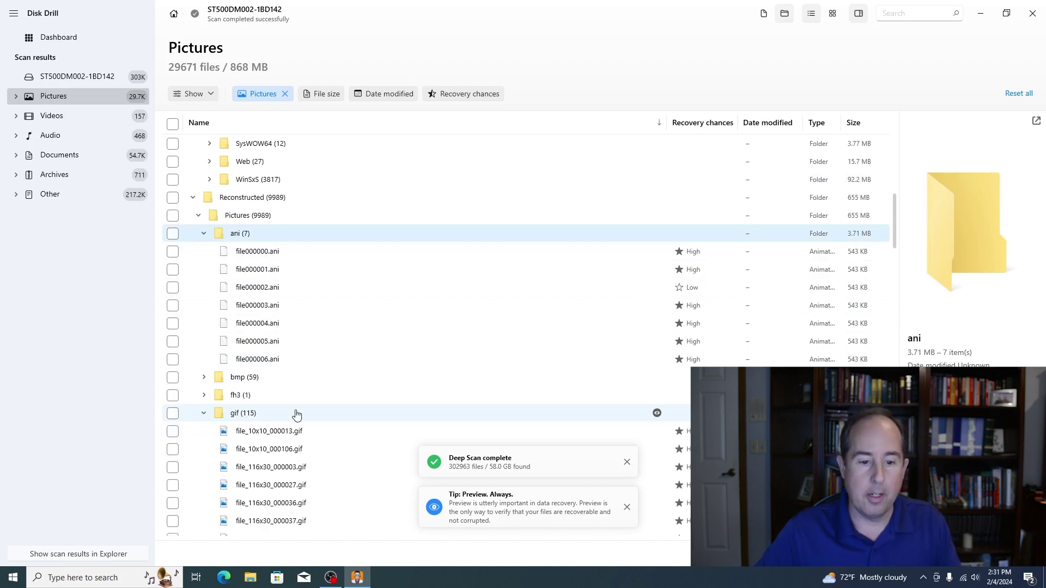
pyautogui.scroll(-4, 297, 415)
pyautogui.scroll(-3, 299, 415)
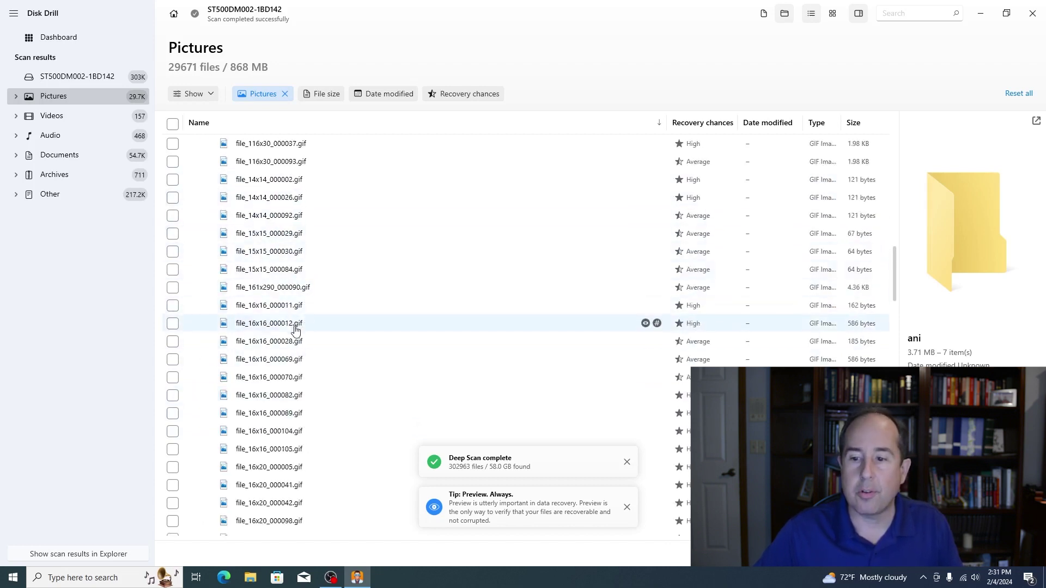
pyautogui.scroll(-2, 295, 329)
pyautogui.scroll(-3, 292, 324)
pyautogui.scroll(-2, 279, 245)
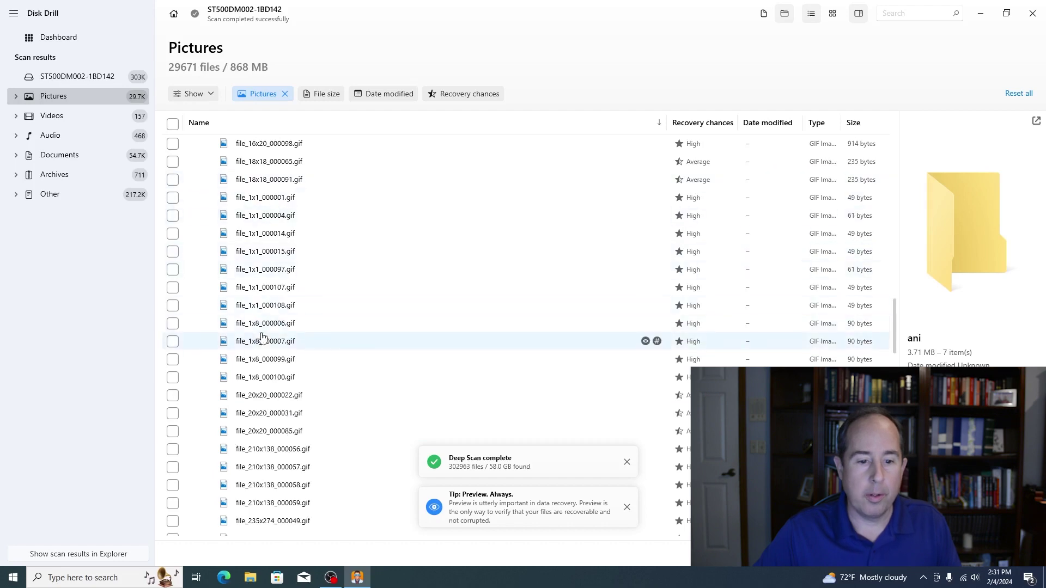
pyautogui.scroll(-2, 262, 337)
pyautogui.scroll(-2, 266, 338)
pyautogui.scroll(-2, 270, 339)
pyautogui.scroll(-2, 275, 341)
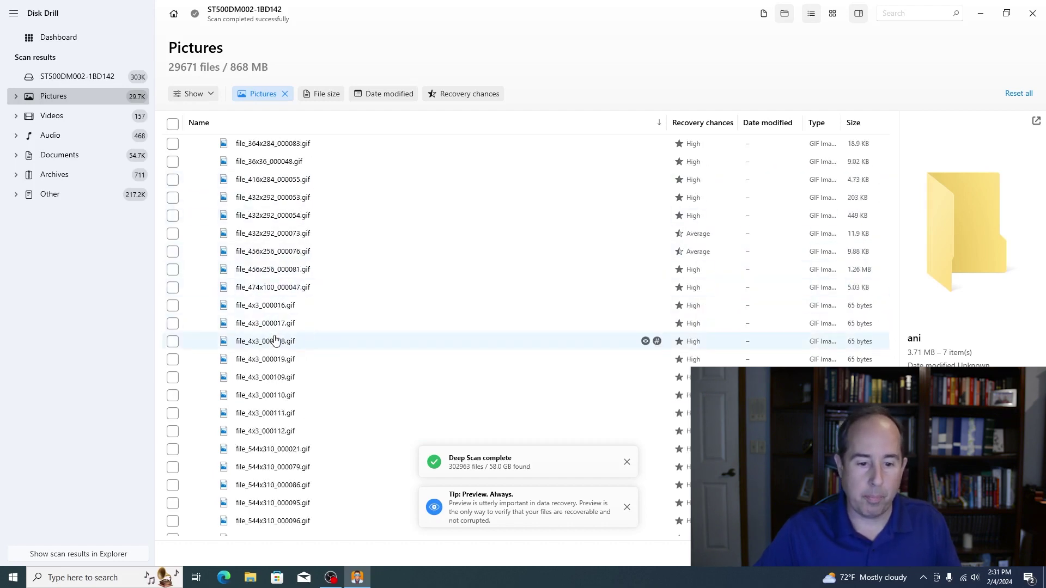
pyautogui.scroll(-3, 275, 341)
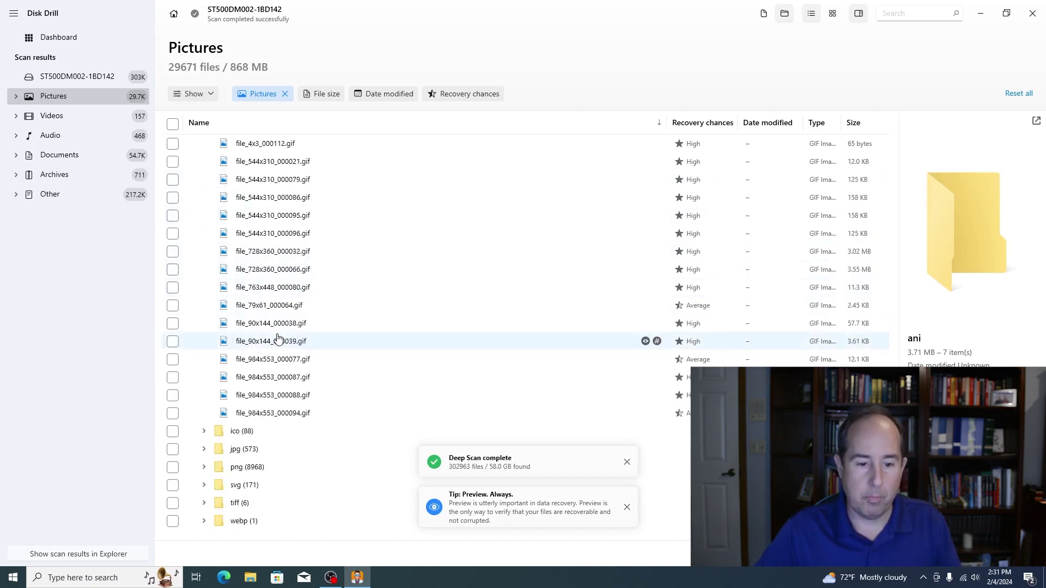
pyautogui.click(326, 451)
pyautogui.scroll(-2, 369, 365)
pyautogui.scroll(-1, 370, 365)
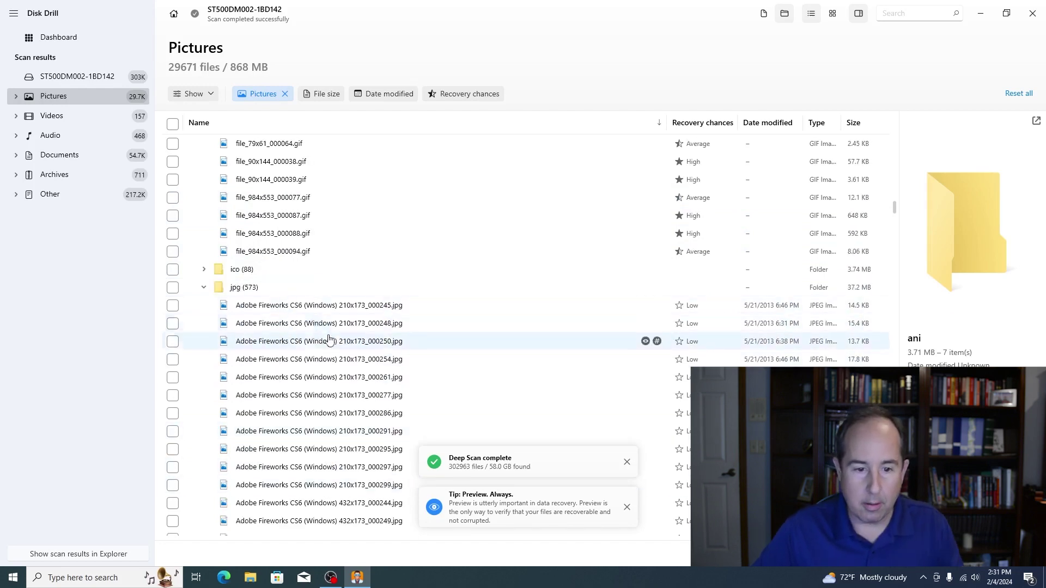
pyautogui.scroll(-3, 333, 390)
pyautogui.scroll(-1, 335, 391)
pyautogui.scroll(-2, 337, 391)
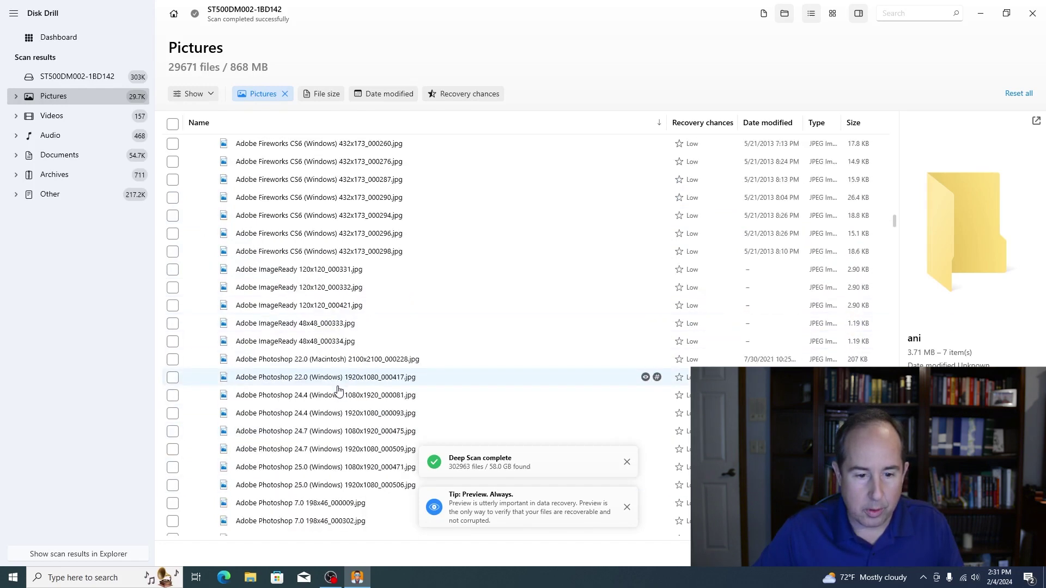
pyautogui.scroll(-1, 338, 392)
pyautogui.scroll(-2, 338, 392)
pyautogui.scroll(-1, 344, 405)
pyautogui.scroll(-4, 350, 414)
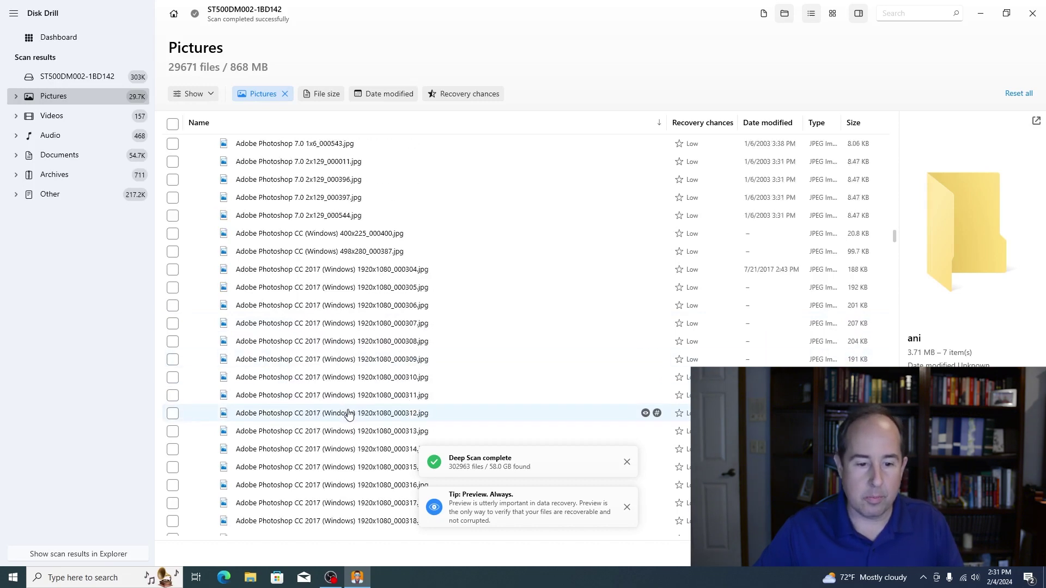
pyautogui.scroll(-2, 350, 414)
pyautogui.scroll(-2, 350, 414)
pyautogui.scroll(-3, 351, 414)
pyautogui.scroll(-3, 351, 415)
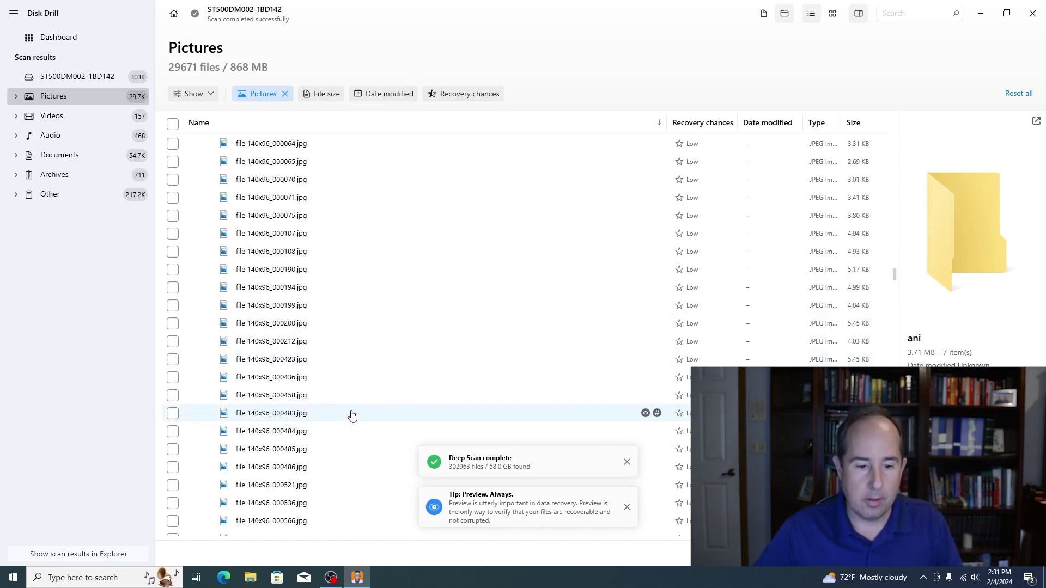
pyautogui.scroll(-3, 351, 418)
pyautogui.scroll(-3, 350, 417)
pyautogui.scroll(-2, 351, 418)
pyautogui.scroll(-3, 349, 417)
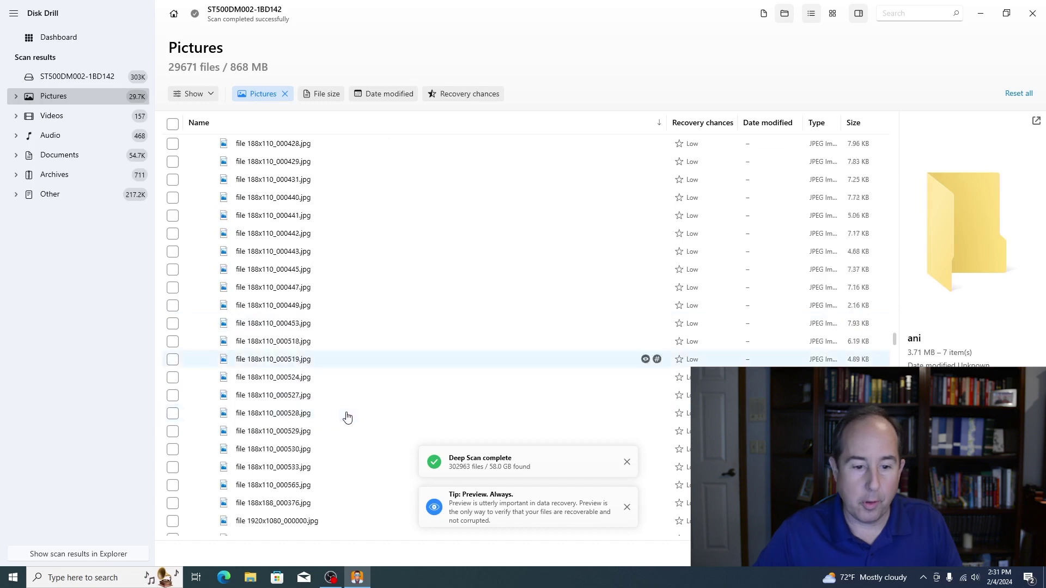
pyautogui.scroll(-3, 346, 418)
pyautogui.scroll(-1, 345, 416)
pyautogui.scroll(-2, 287, 271)
pyautogui.scroll(-3, 251, 373)
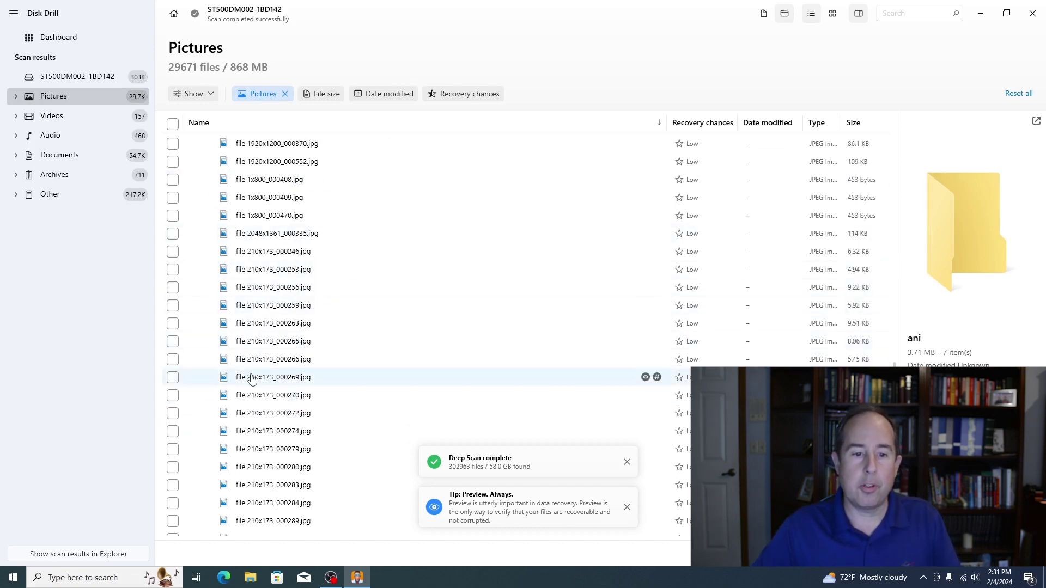
# Step: Preview several 1920x1200 JPG pictures and the paint.net 200x200_000389 image
pyautogui.click(299, 219)
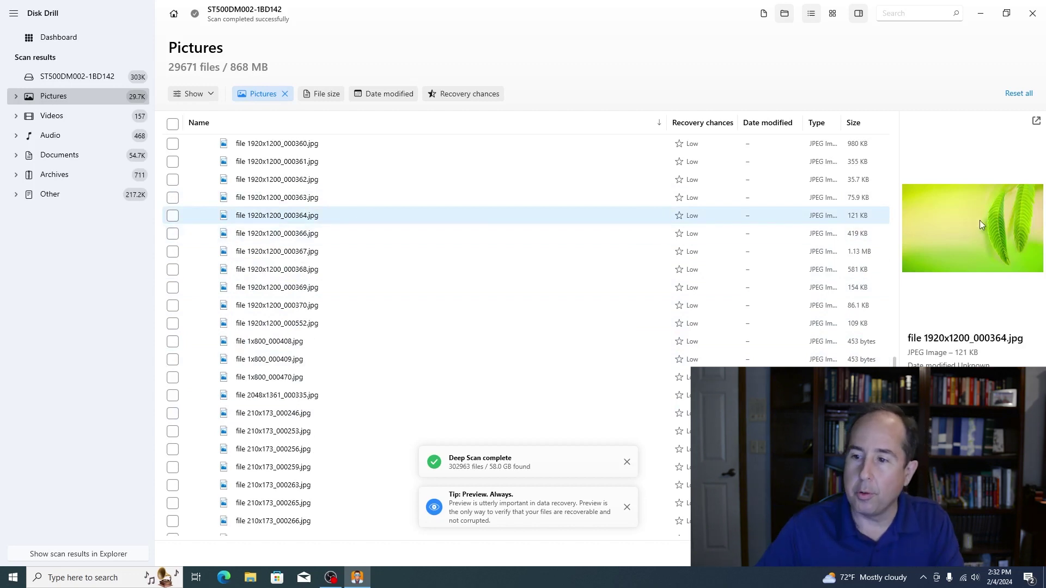
pyautogui.click(282, 163)
pyautogui.click(283, 216)
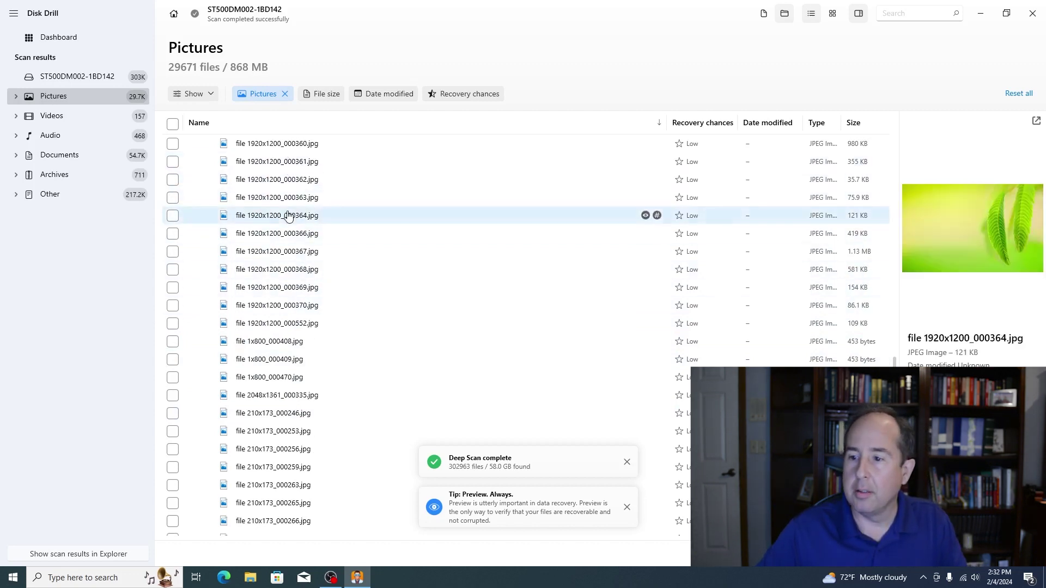
pyautogui.click(285, 271)
pyautogui.click(285, 305)
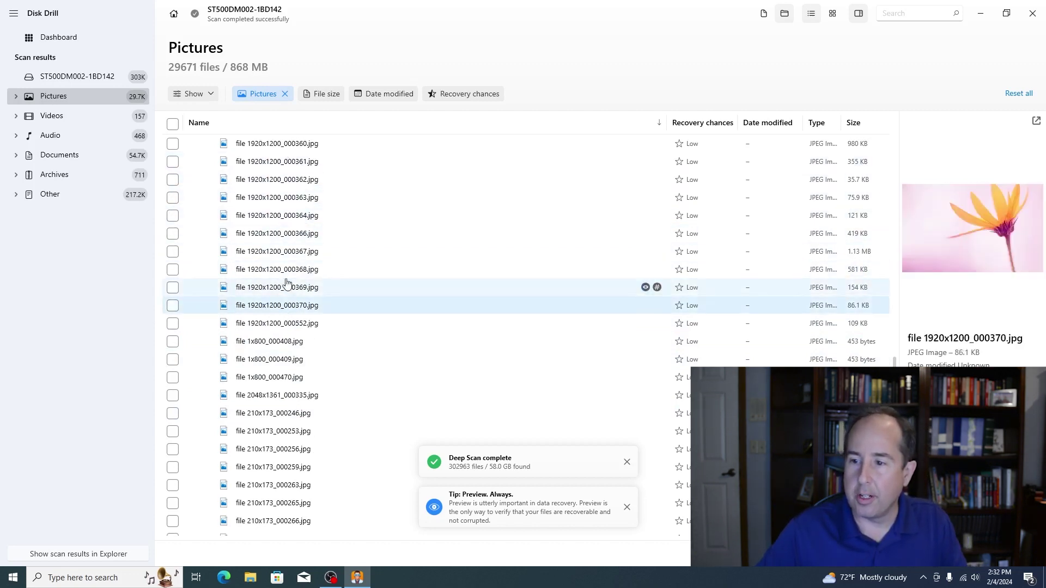
pyautogui.click(287, 286)
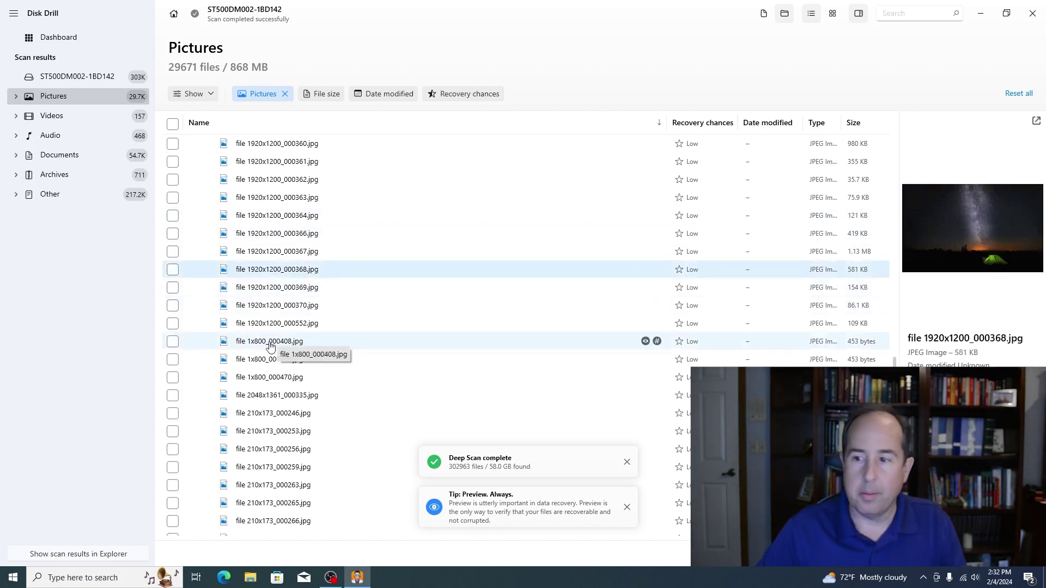
pyautogui.scroll(-3, 246, 345)
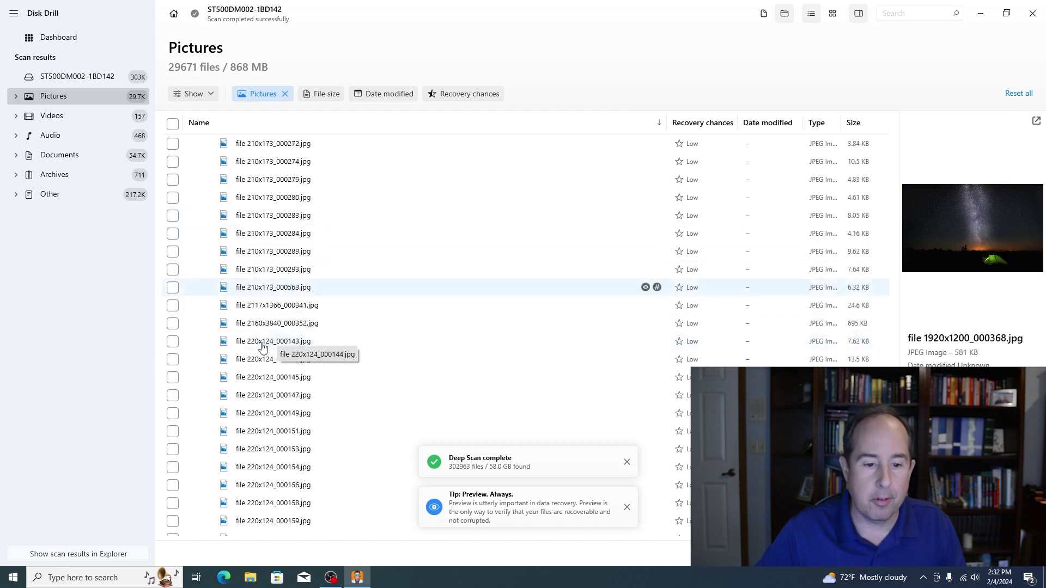
pyautogui.scroll(-3, 238, 348)
pyautogui.scroll(-3, 274, 334)
pyautogui.scroll(-3, 271, 333)
pyautogui.scroll(-3, 271, 333)
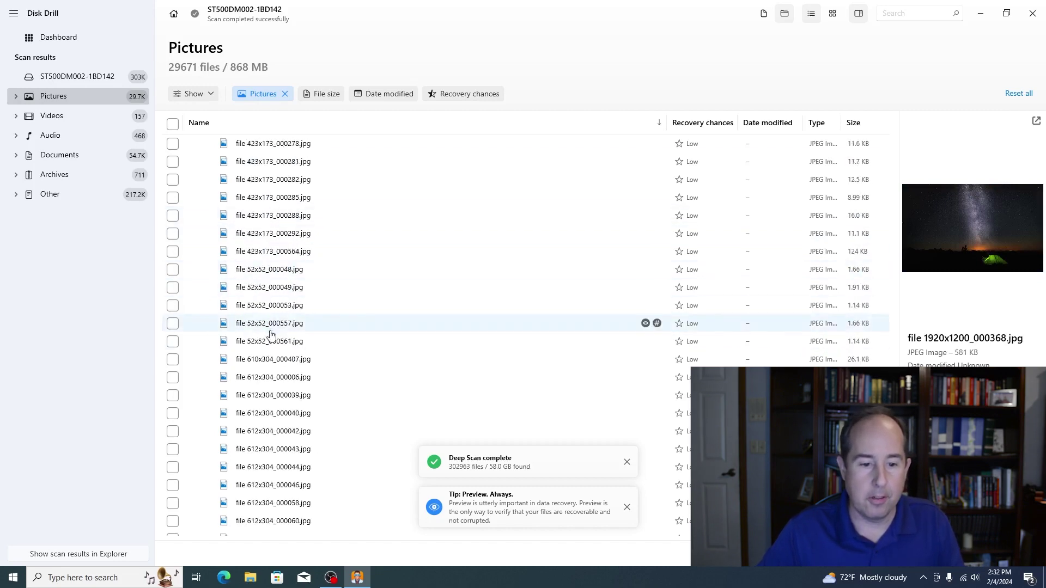
pyautogui.scroll(-3, 268, 334)
pyautogui.scroll(-3, 267, 334)
pyautogui.scroll(-3, 266, 336)
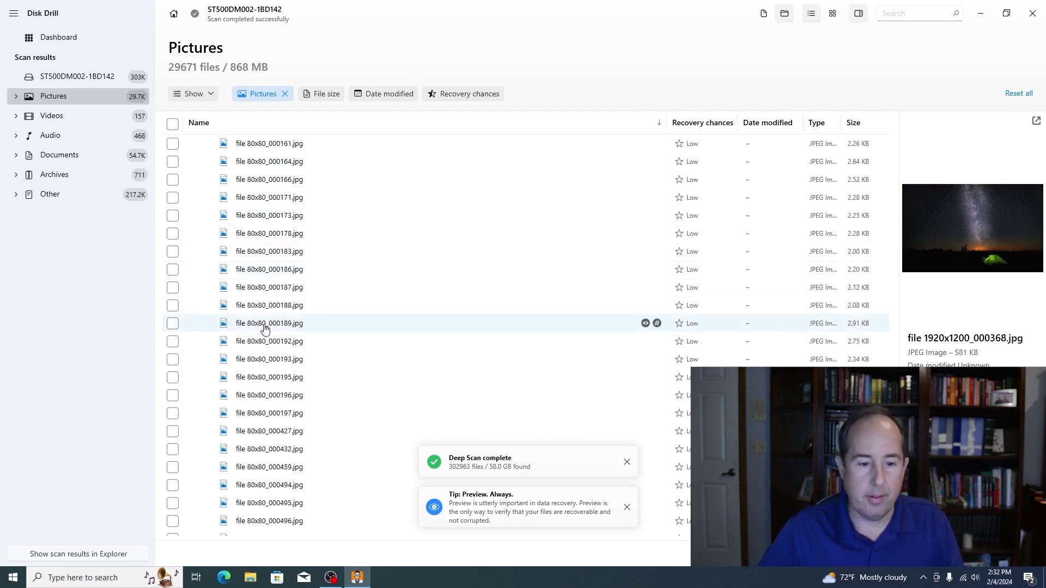
pyautogui.scroll(-3, 263, 329)
pyautogui.scroll(-3, 262, 320)
pyautogui.scroll(-3, 259, 278)
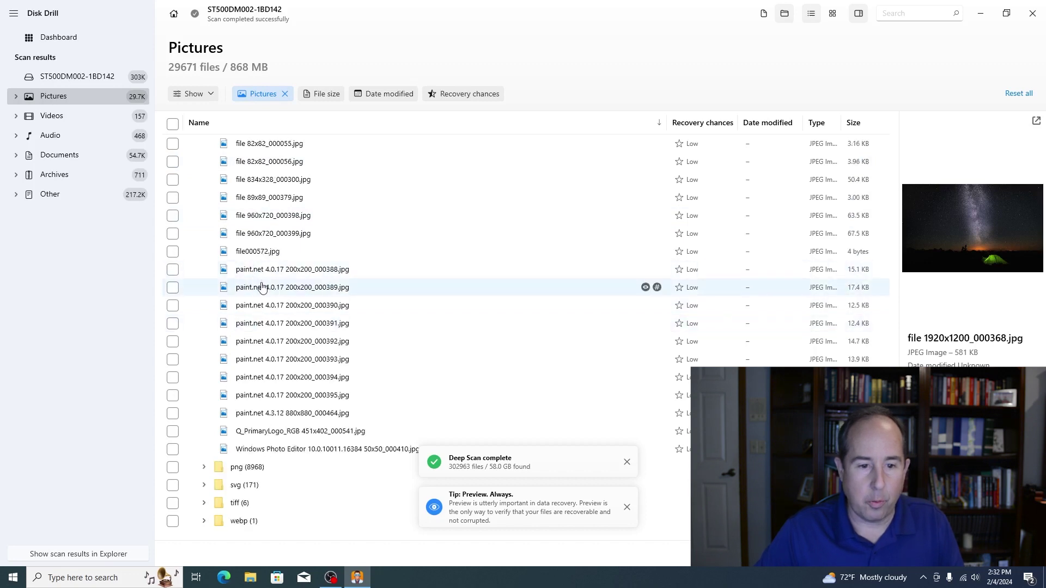
pyautogui.click(267, 290)
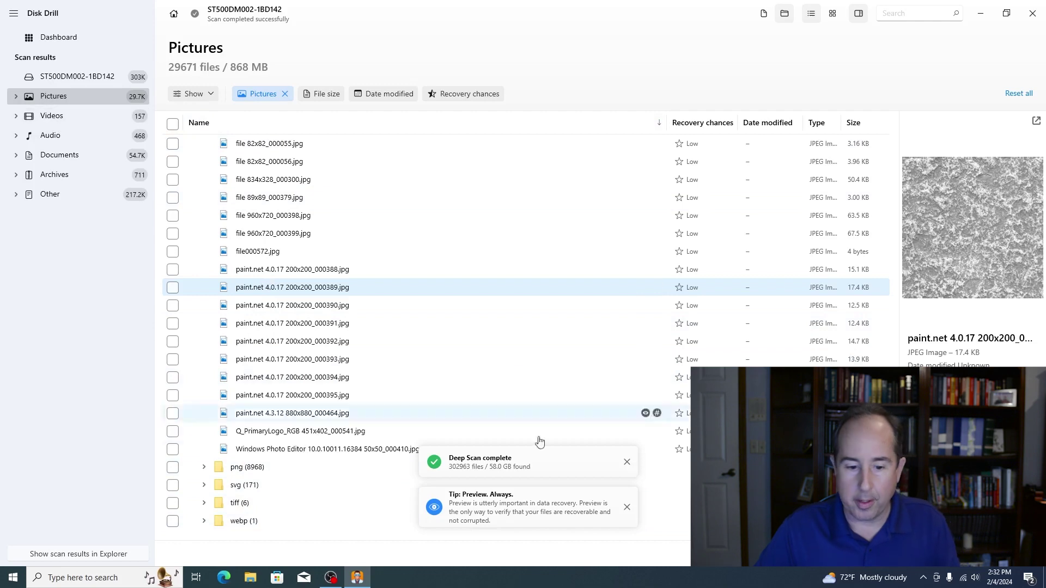
pyautogui.click(327, 580)
# Step: List MP4 videos and reveal the deleted clip in Users > User > Videos
pyautogui.click(327, 580)
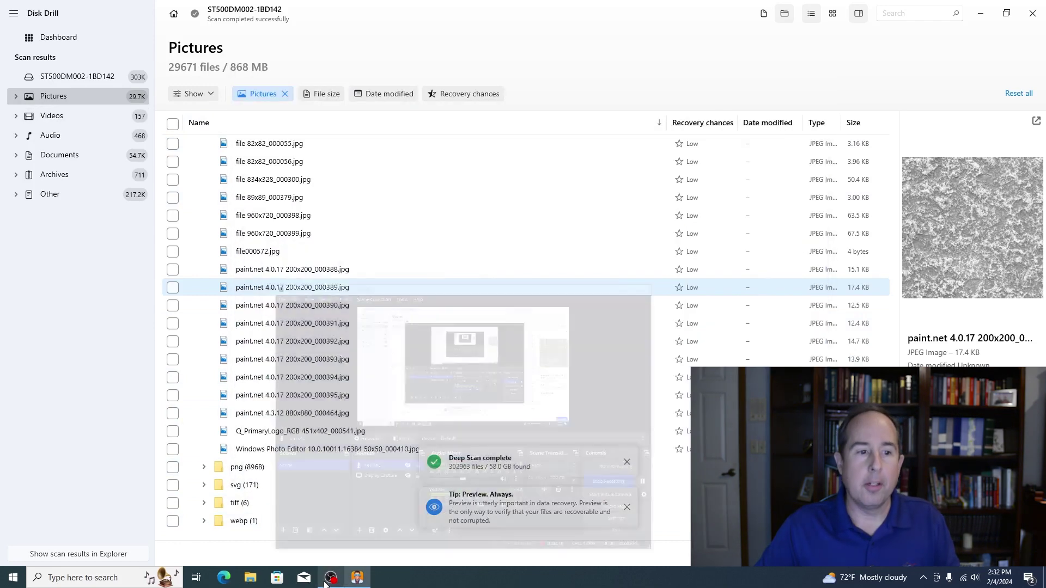
pyautogui.click(17, 116)
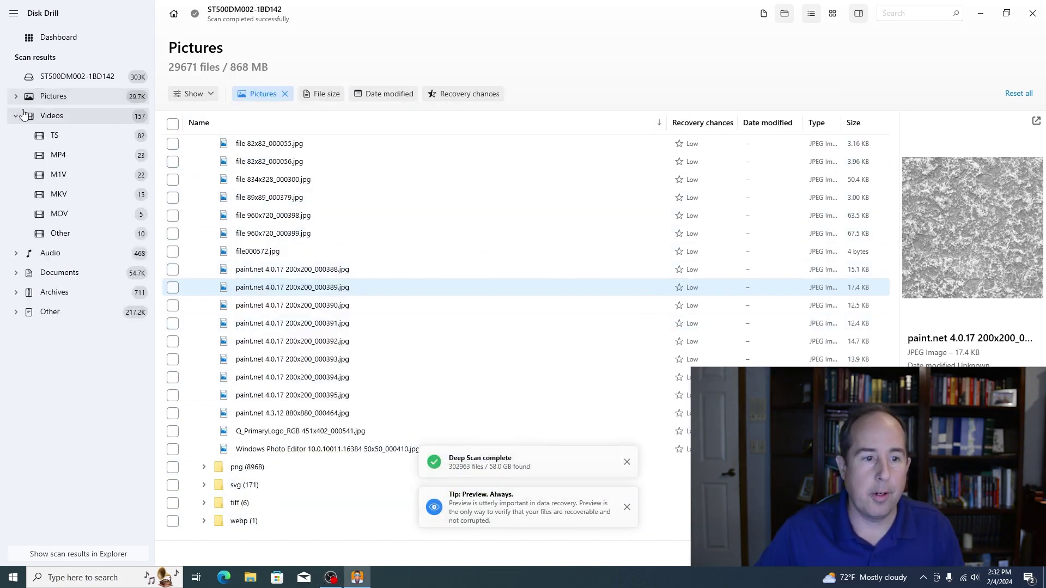
pyautogui.click(65, 156)
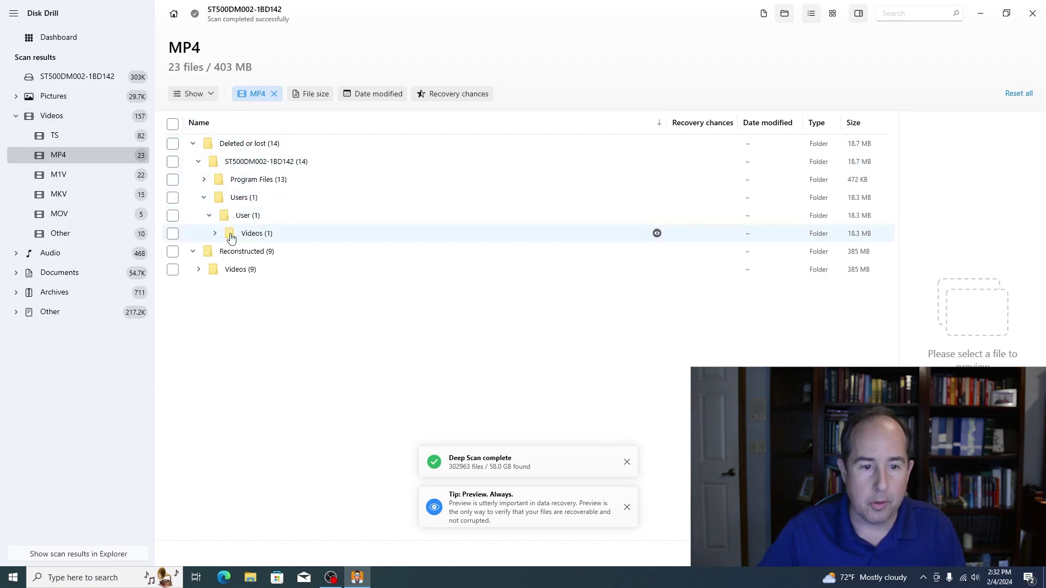
pyautogui.click(214, 235)
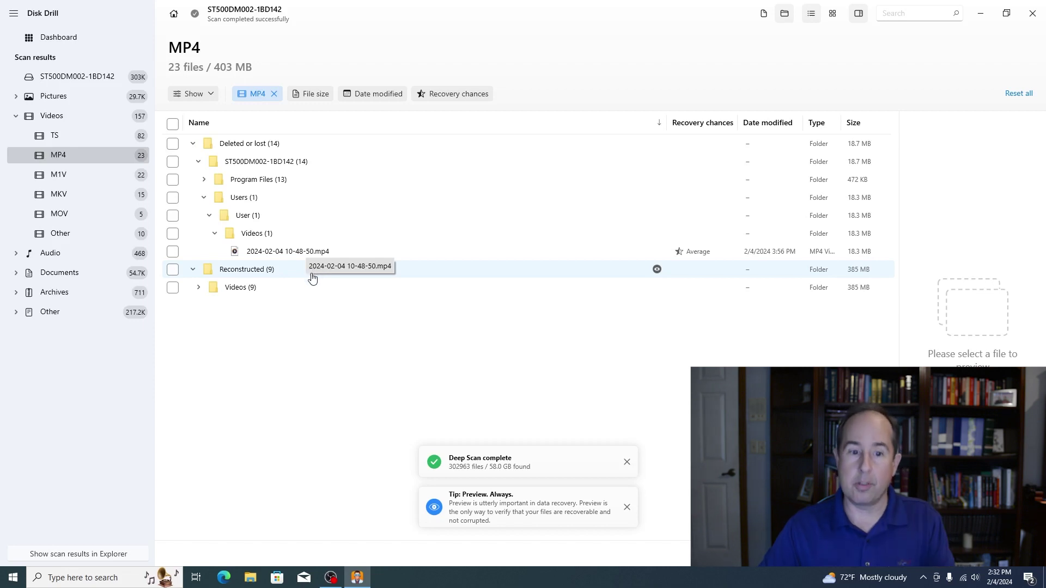
# Step: Expand Reconstructed > Videos > mp4 to list its nine recovered clips
pyautogui.click(250, 272)
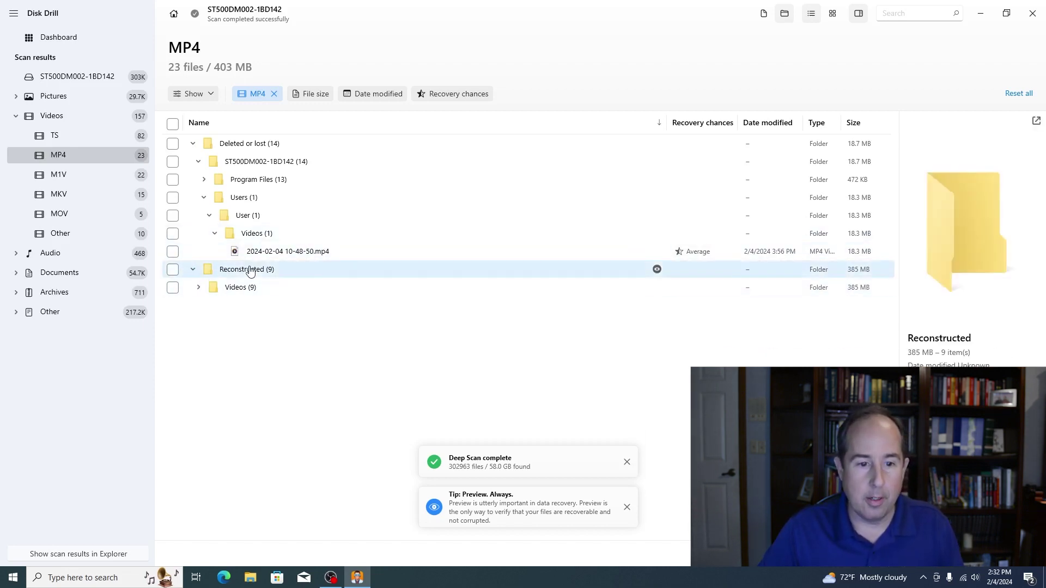
pyautogui.click(196, 288)
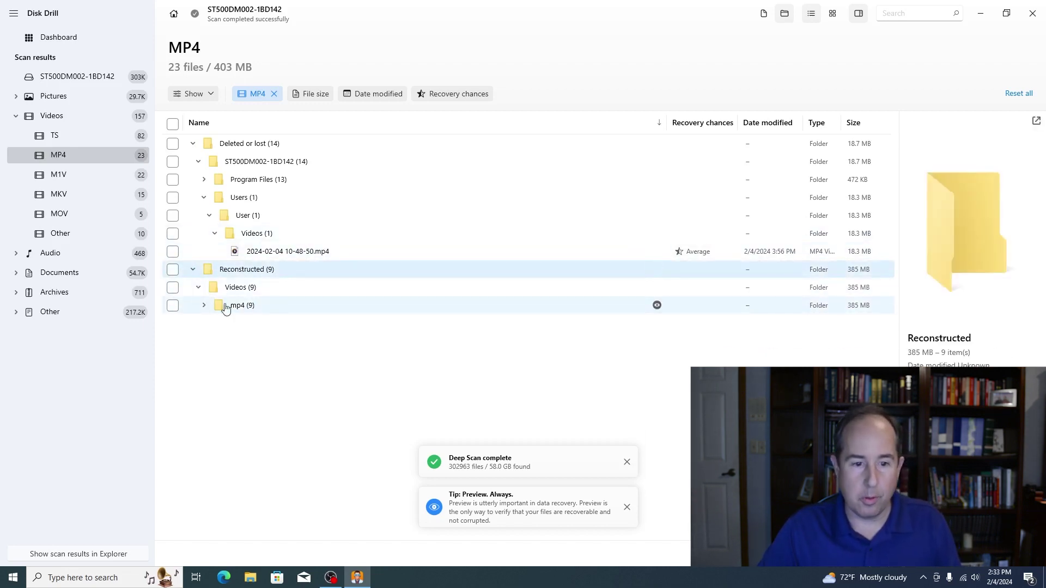
pyautogui.click(212, 308)
pyautogui.click(205, 308)
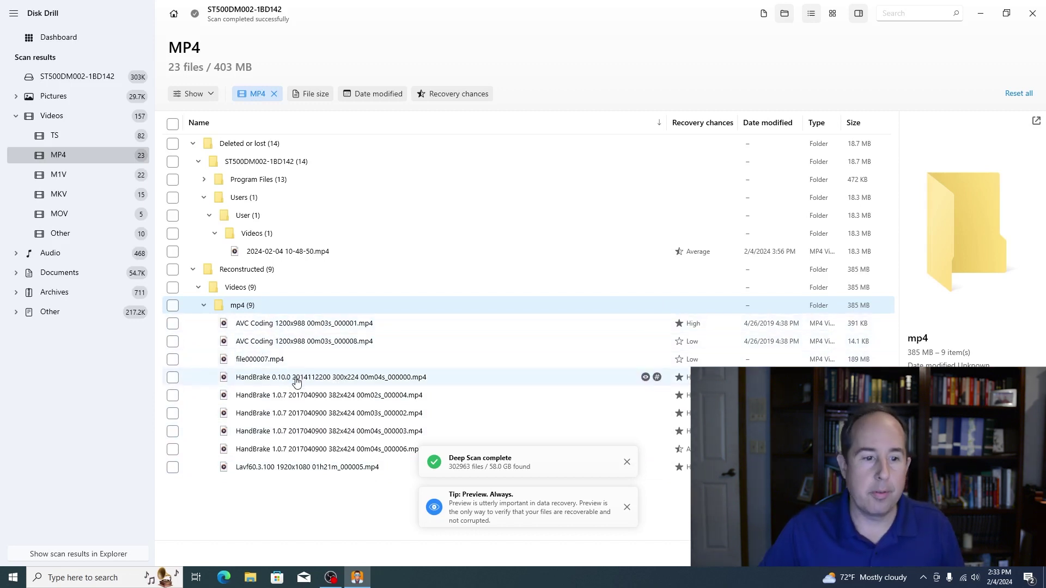
# Step: Expand the Audio category and list the recovered MP3, then WAV files
pyautogui.click(16, 115)
pyautogui.click(15, 135)
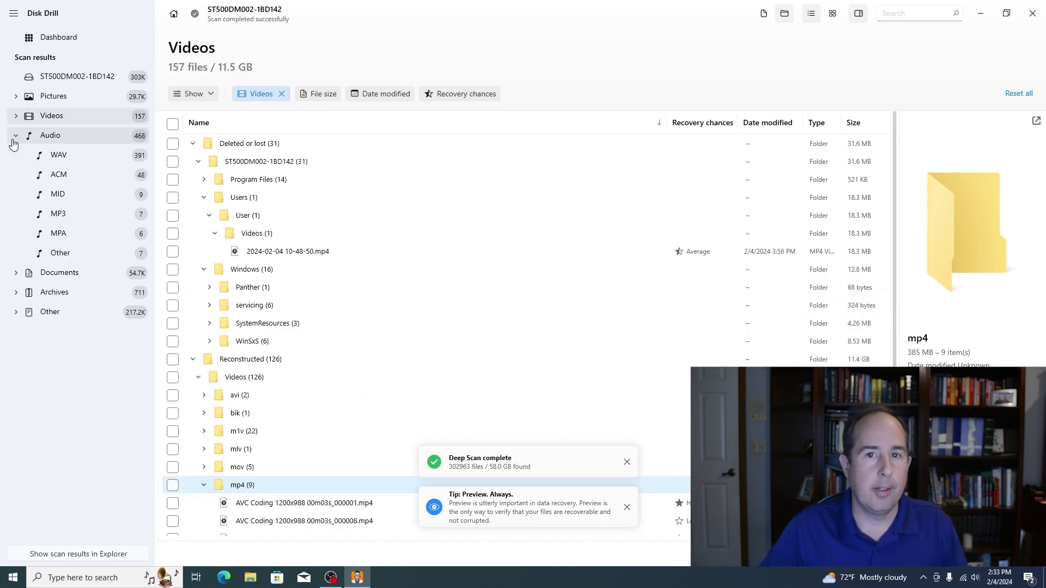
pyautogui.click(59, 216)
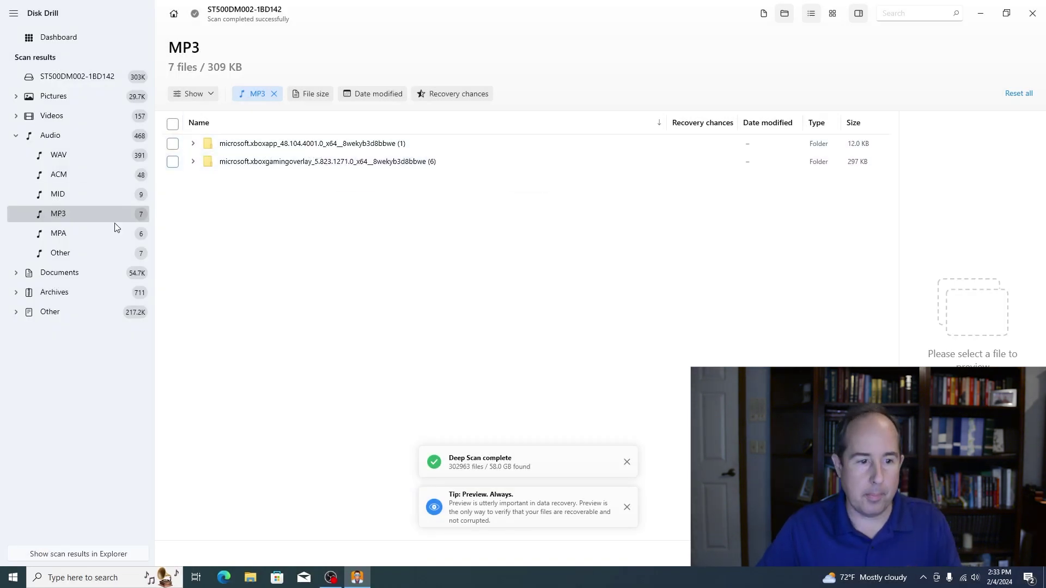
pyautogui.click(82, 153)
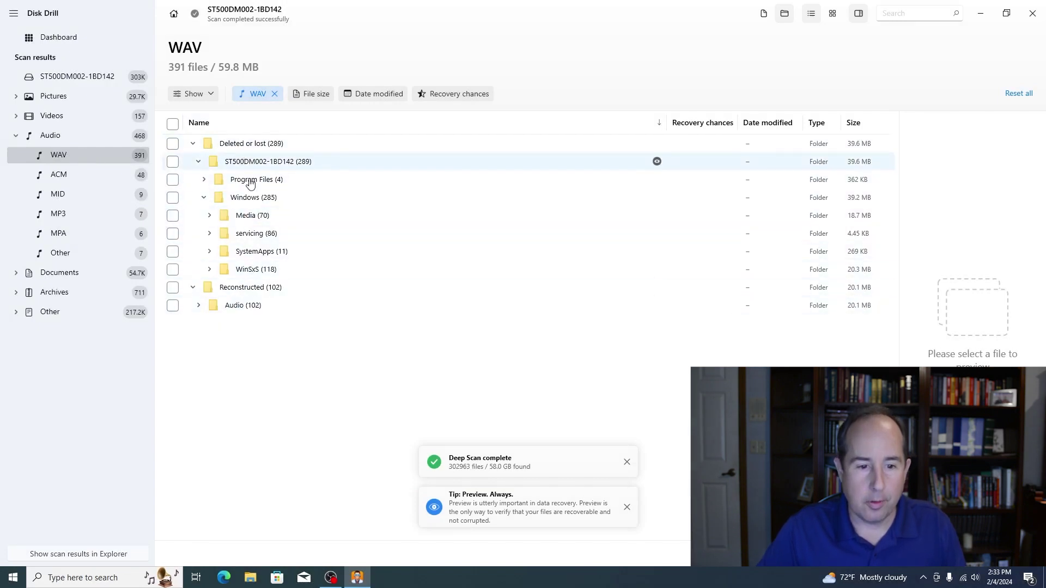
# Step: Show the Reconstructed > Audio > wav files, then the Archives and Documents results
pyautogui.click(245, 288)
pyautogui.click(199, 306)
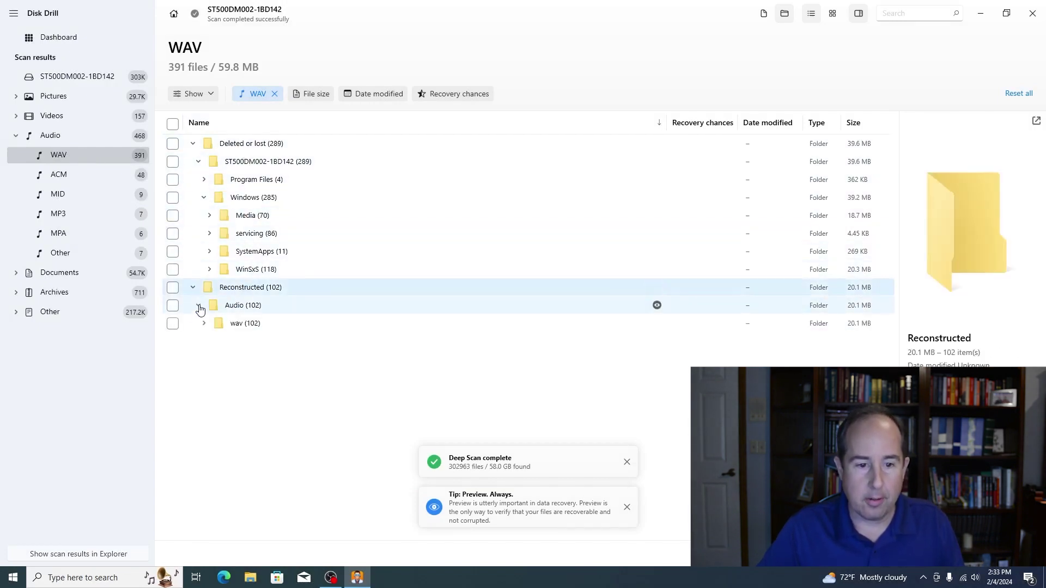
pyautogui.click(203, 325)
pyautogui.scroll(-10, 246, 401)
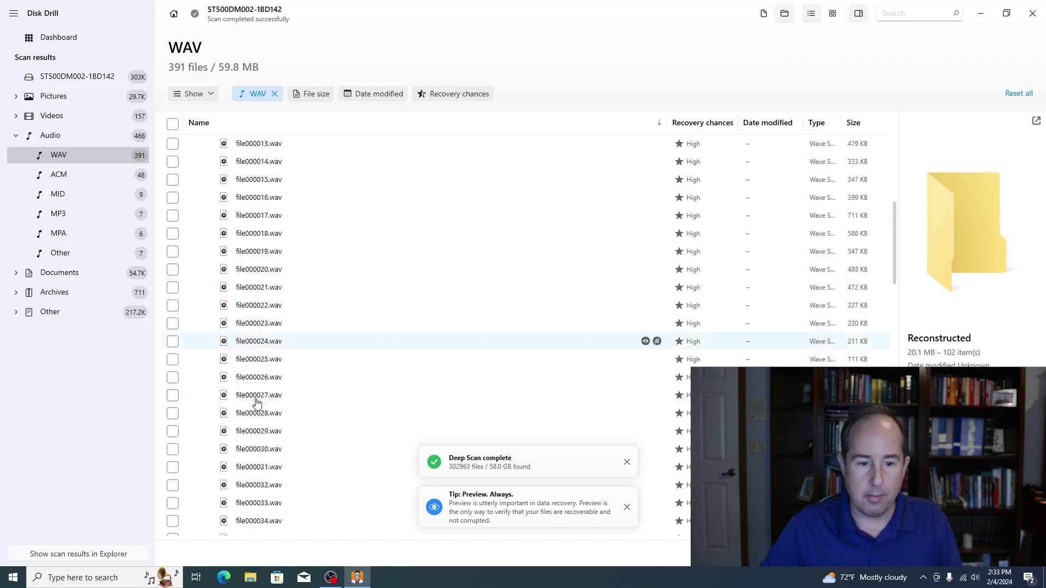
pyautogui.click(54, 291)
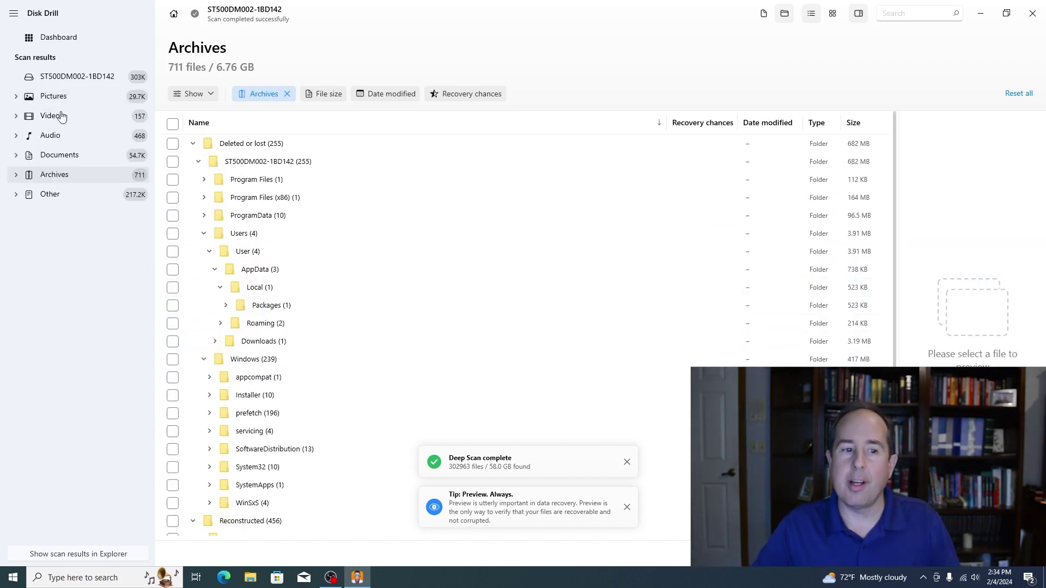
pyautogui.click(84, 158)
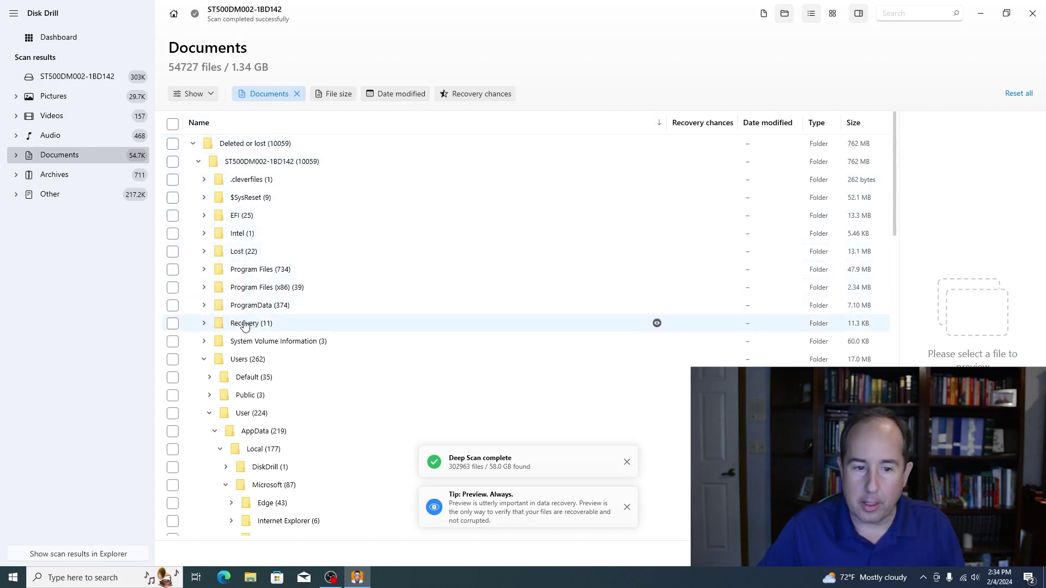
pyautogui.scroll(-1, 243, 326)
pyautogui.scroll(-2, 237, 287)
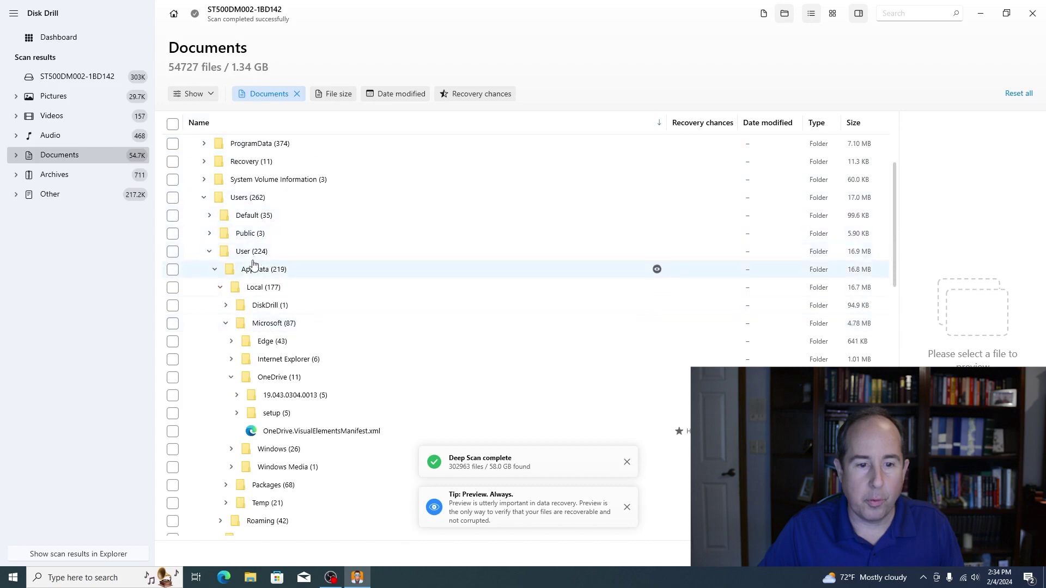
# Step: Expand Users > Public > Desktop and preview the recovered Disk Drill shortcut
pyautogui.click(205, 237)
pyautogui.click(245, 251)
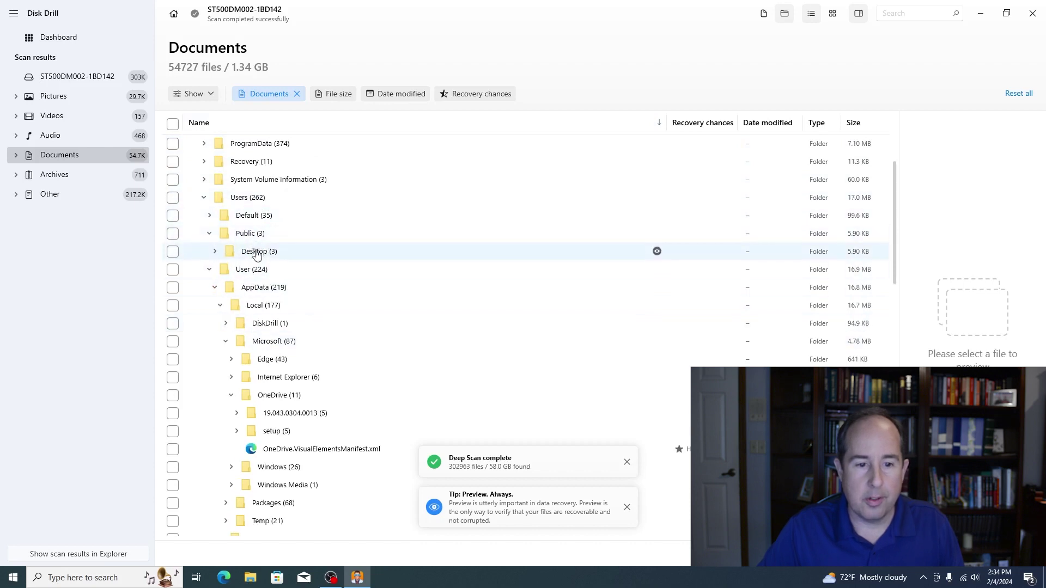
pyautogui.click(216, 253)
pyautogui.click(270, 271)
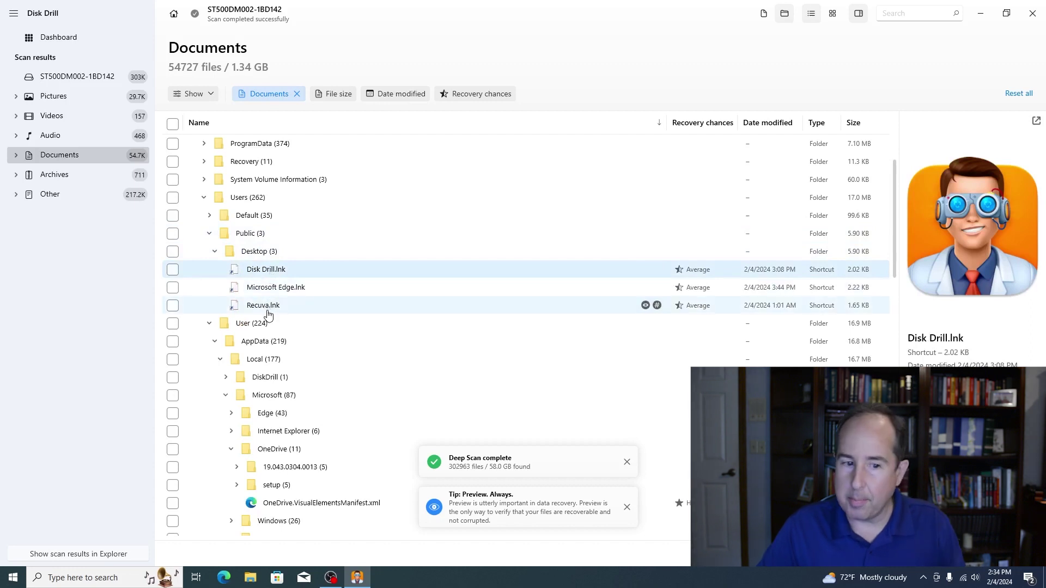
pyautogui.scroll(-2, 242, 331)
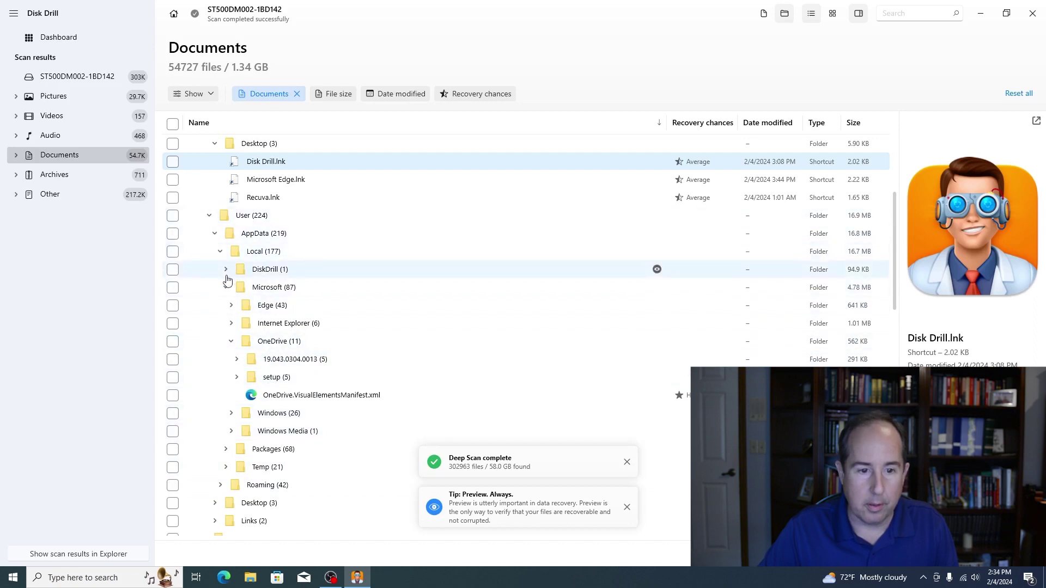
# Step: Collapse AppData and reveal the User Desktop's HxD text files and Links shortcuts
pyautogui.click(214, 233)
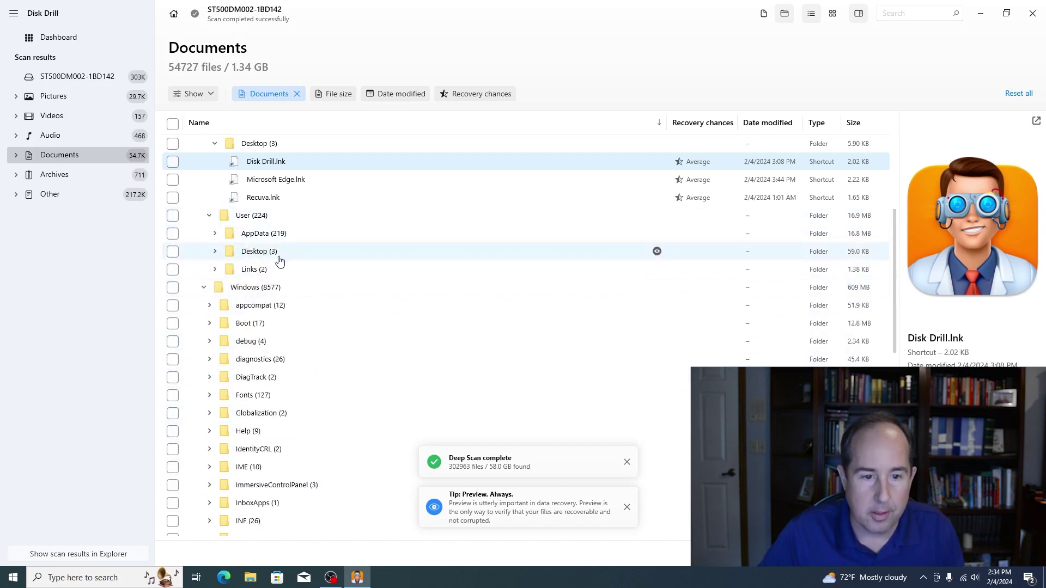
pyautogui.click(258, 254)
pyautogui.click(216, 251)
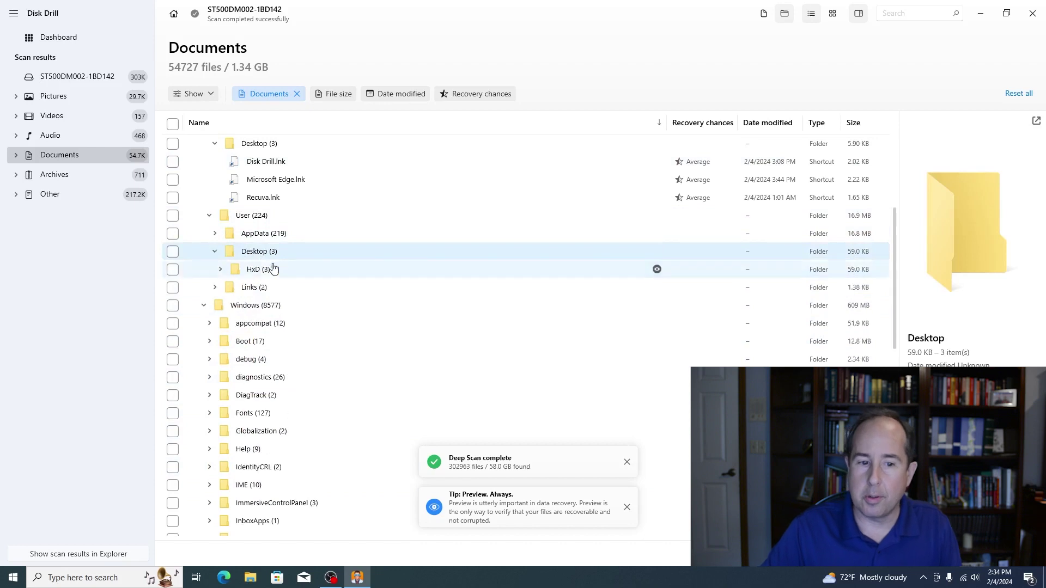
pyautogui.click(221, 271)
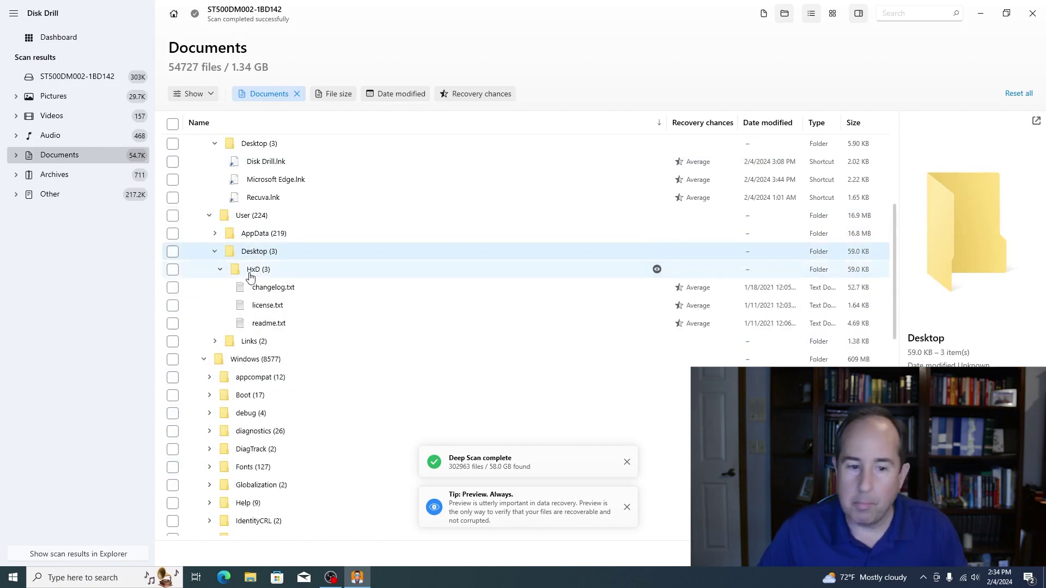
pyautogui.click(216, 341)
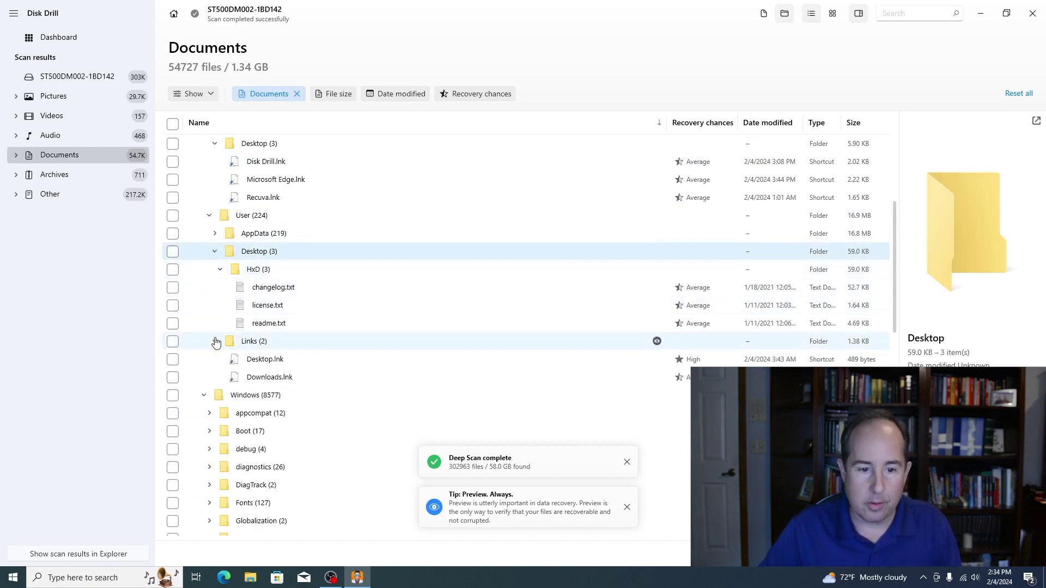
pyautogui.scroll(-3, 260, 360)
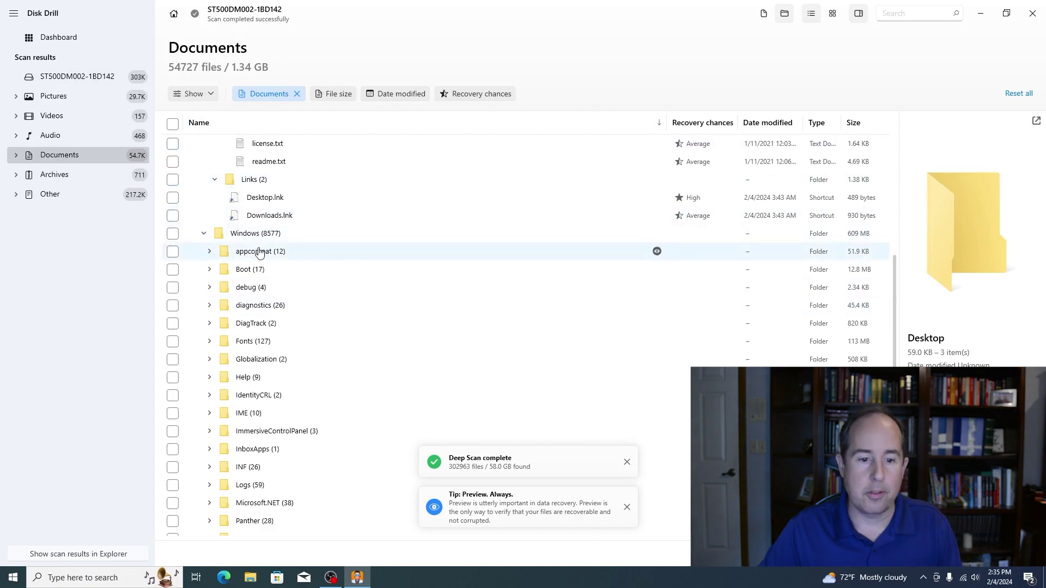
pyautogui.scroll(-1, 261, 255)
pyautogui.scroll(-2, 260, 256)
pyautogui.scroll(-1, 273, 286)
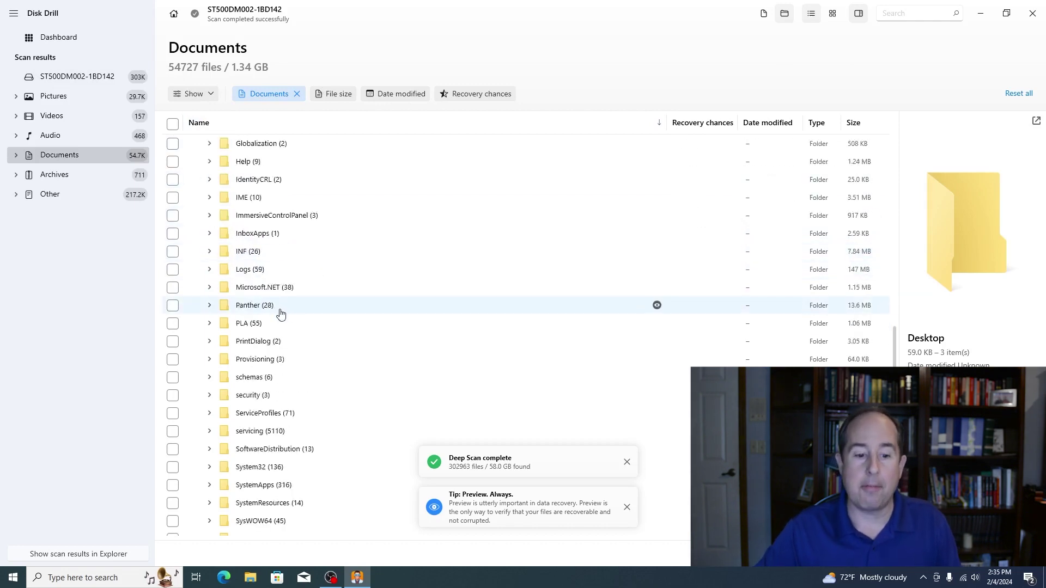
pyautogui.scroll(-3, 280, 311)
pyautogui.scroll(-1, 281, 316)
pyautogui.scroll(-1, 282, 316)
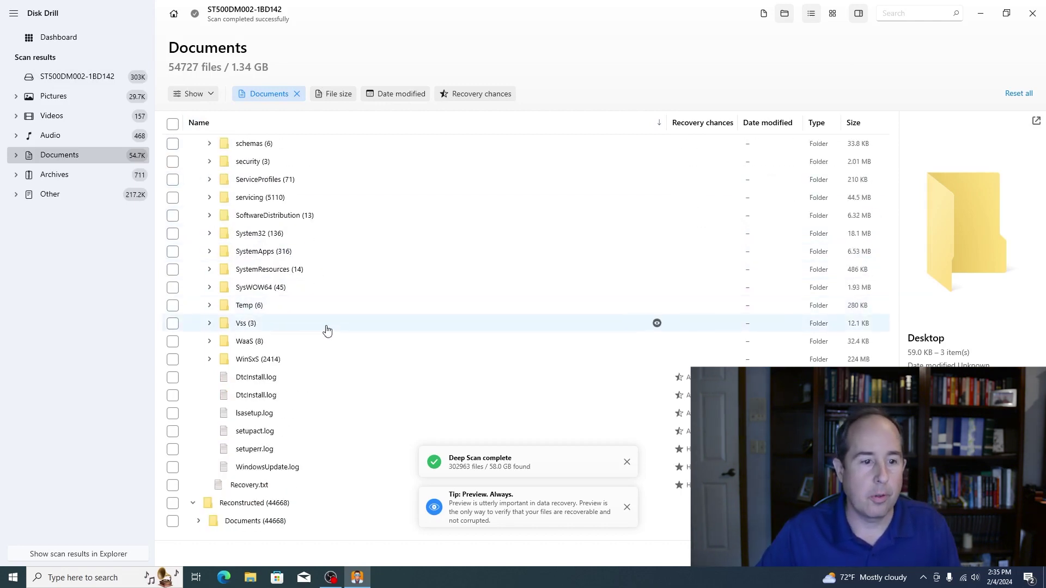
pyautogui.click(41, 198)
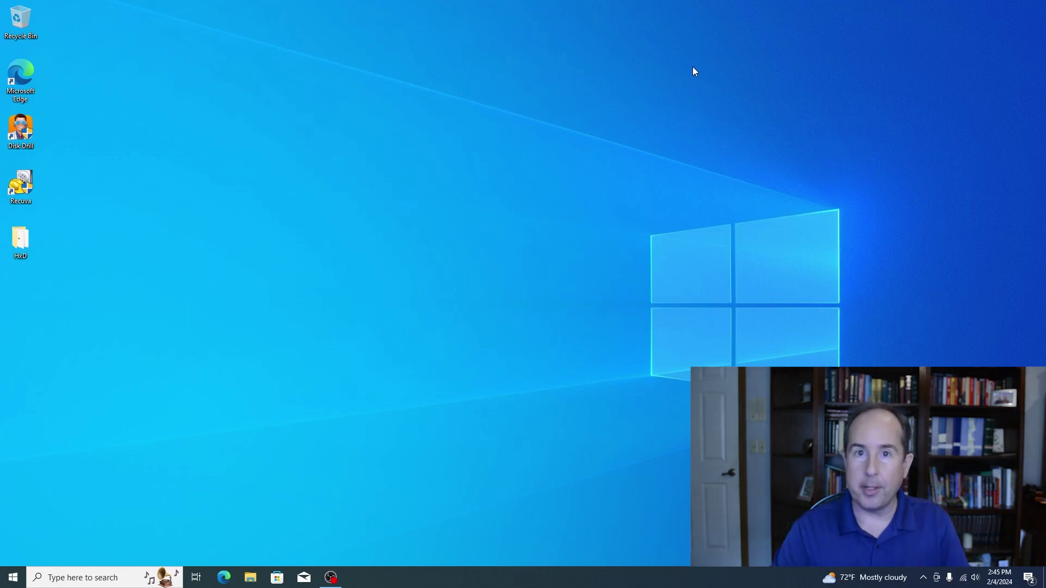
# Step: Open a new File Explorer window with Win+E
pyautogui.press('super+e')
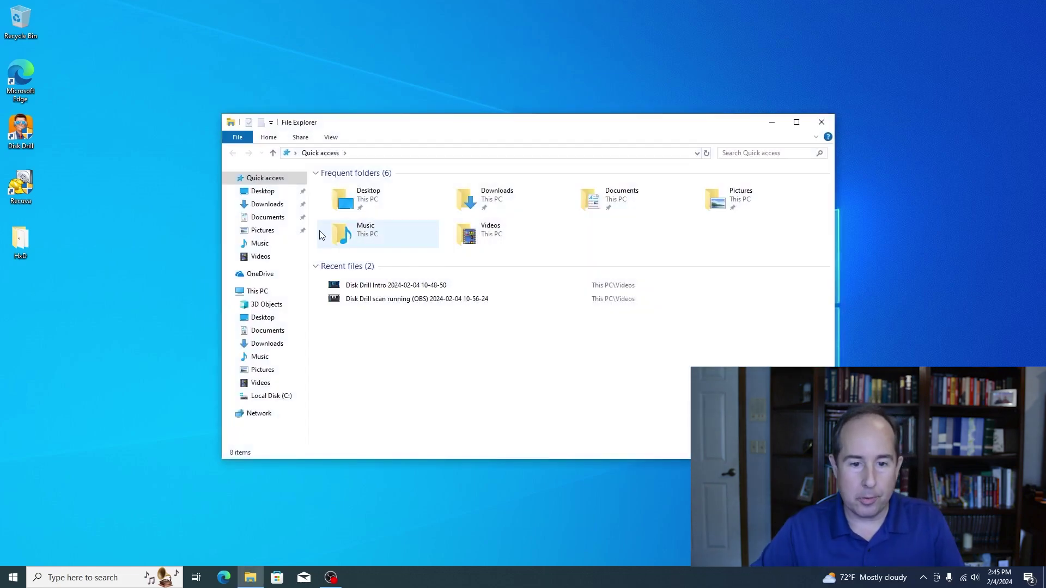
pyautogui.click(263, 397)
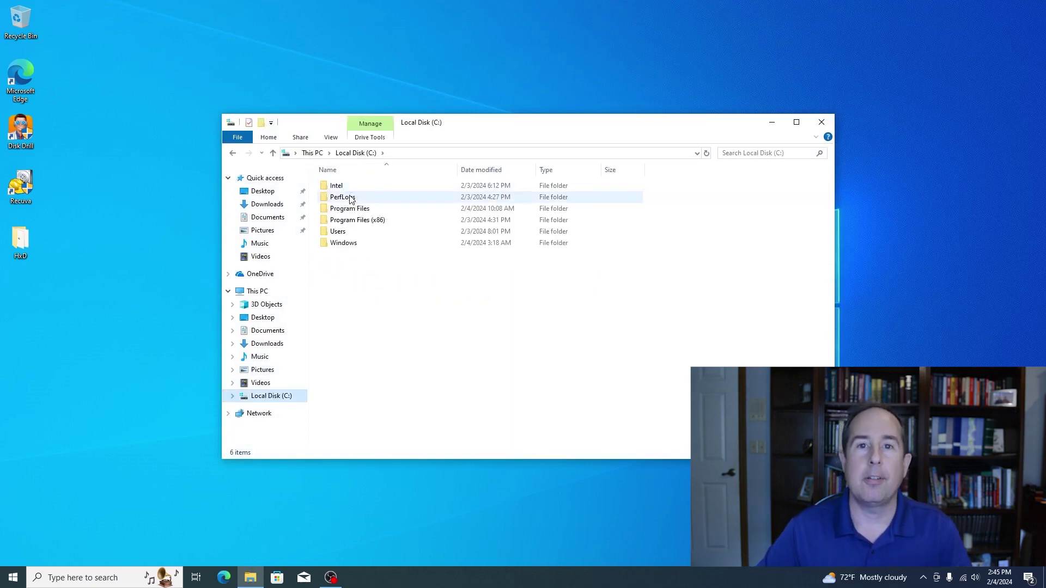
pyautogui.click(341, 233)
pyautogui.doubleClick(340, 235)
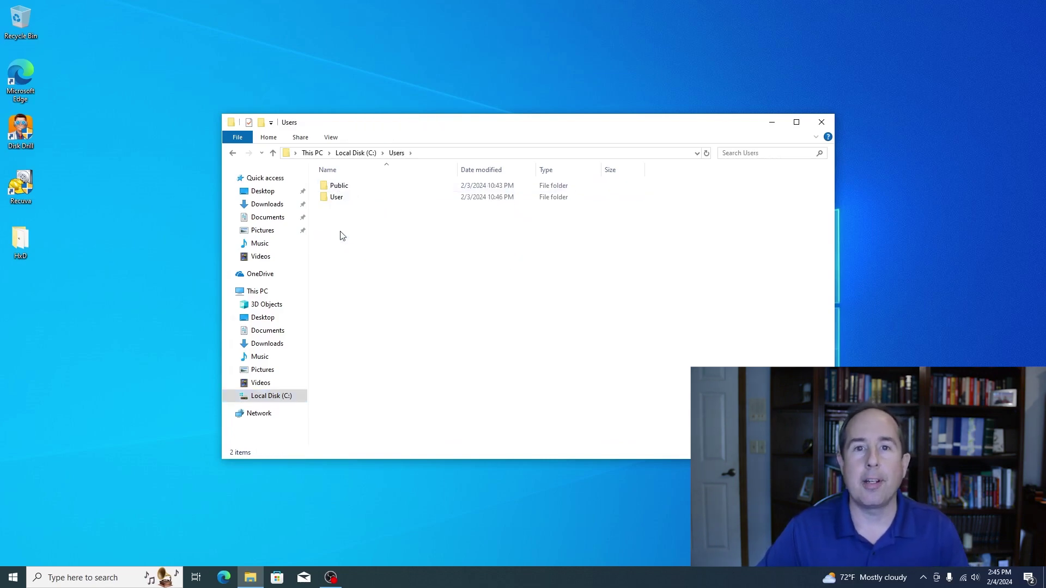
pyautogui.doubleClick(338, 201)
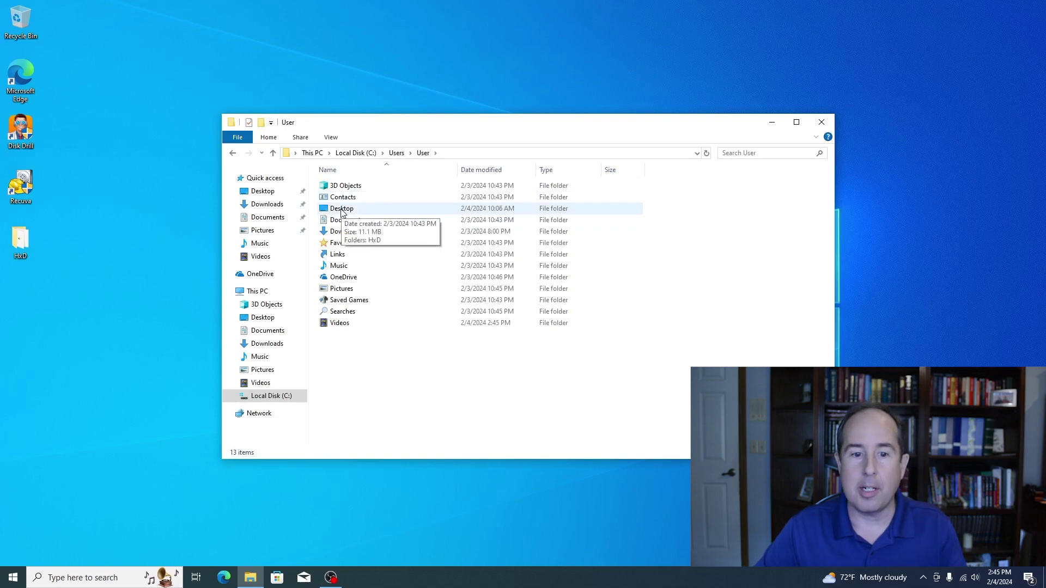
pyautogui.doubleClick(343, 210)
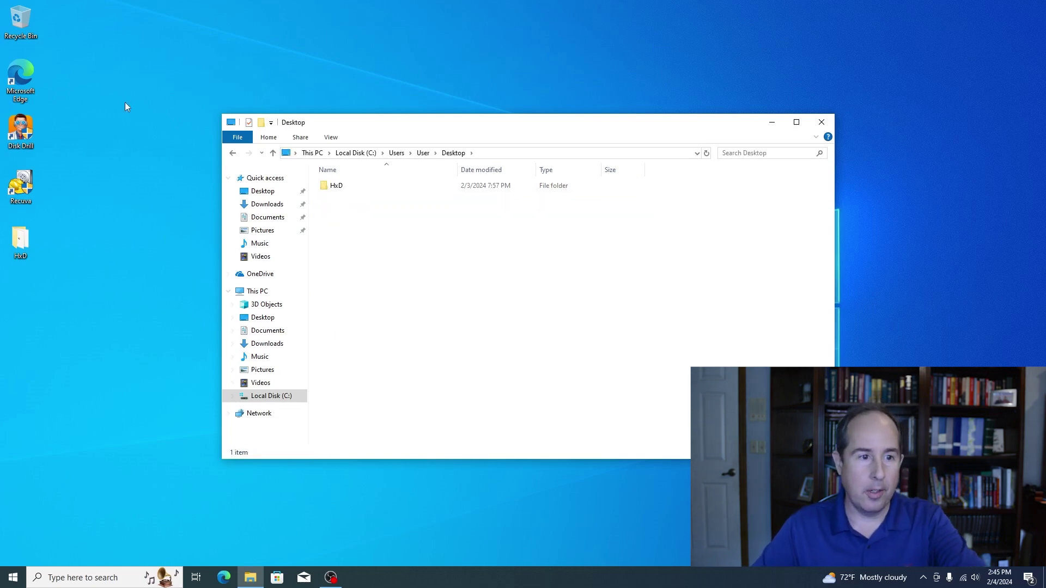
pyautogui.moveTo(83, 13); pyautogui.dragTo(3, 255)
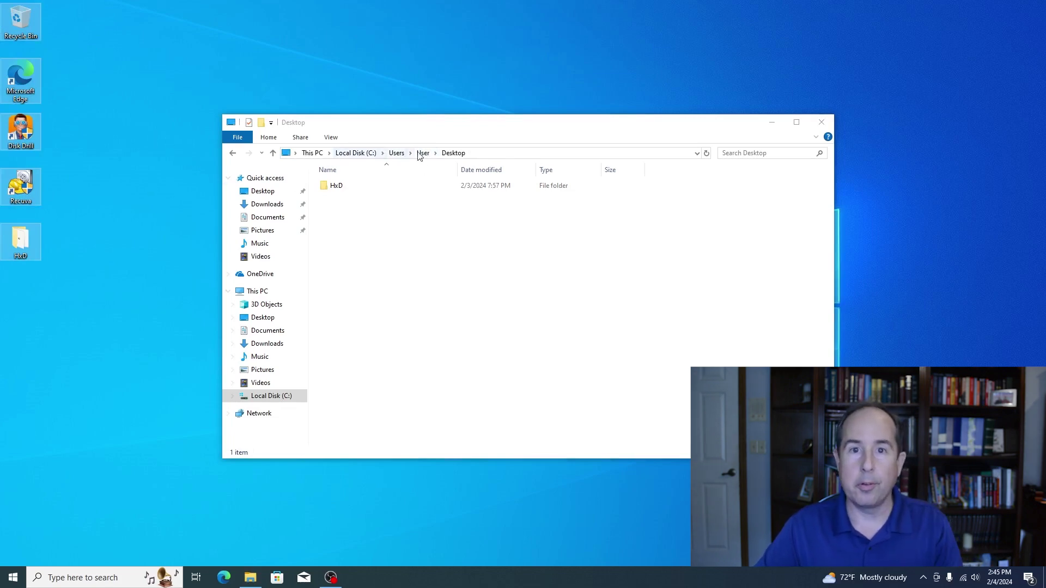
pyautogui.click(423, 153)
pyautogui.doubleClick(350, 221)
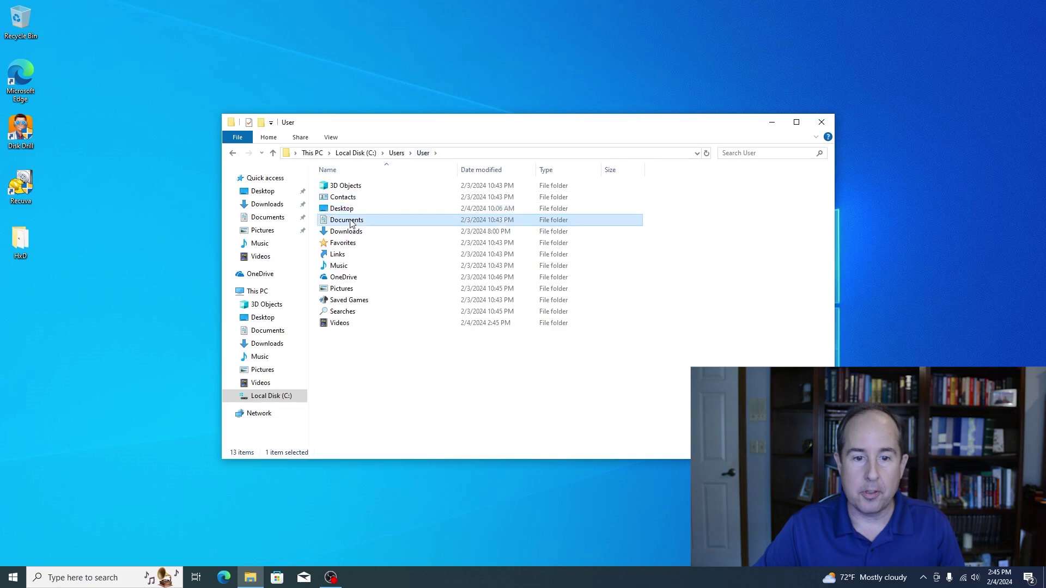
pyautogui.click(423, 153)
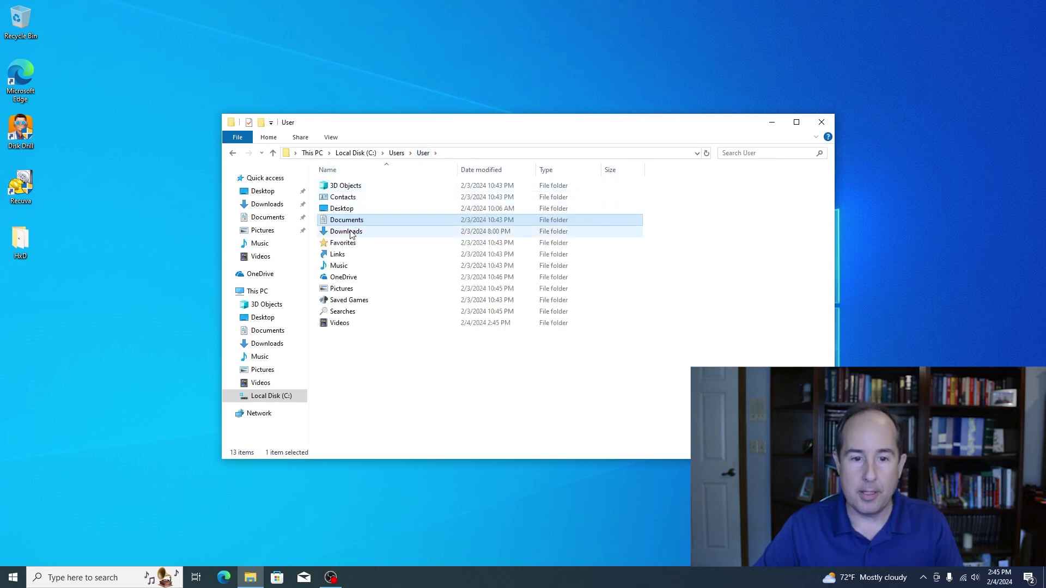
pyautogui.doubleClick(352, 234)
pyautogui.moveTo(353, 235); pyautogui.dragTo(435, 159)
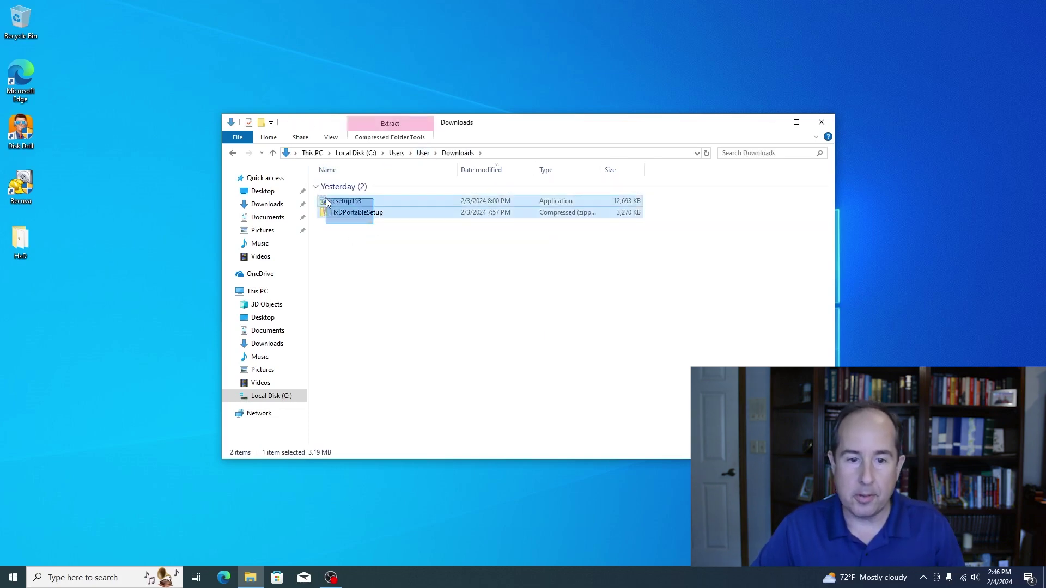
pyautogui.click(422, 154)
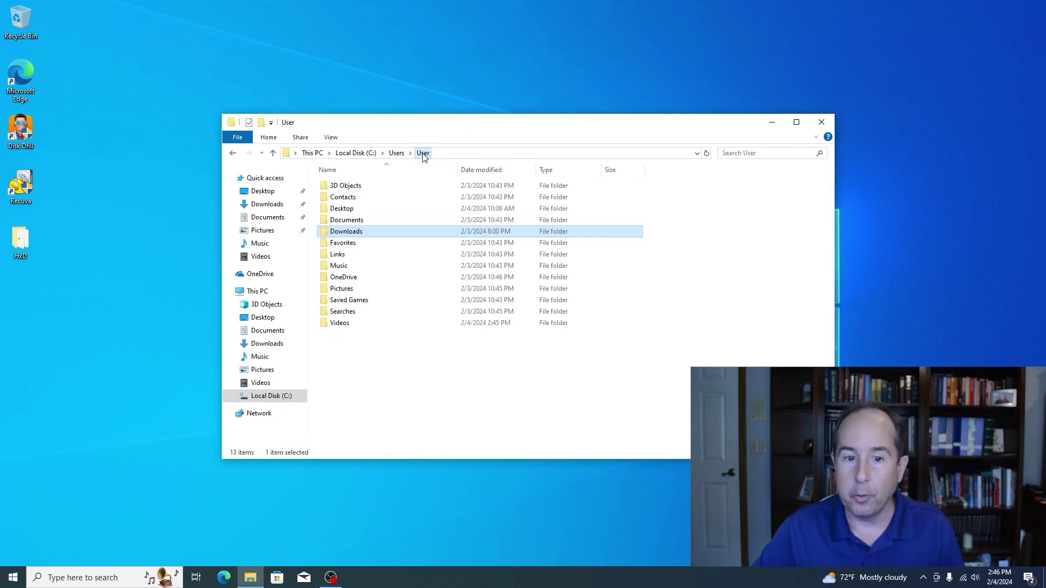
pyautogui.doubleClick(338, 266)
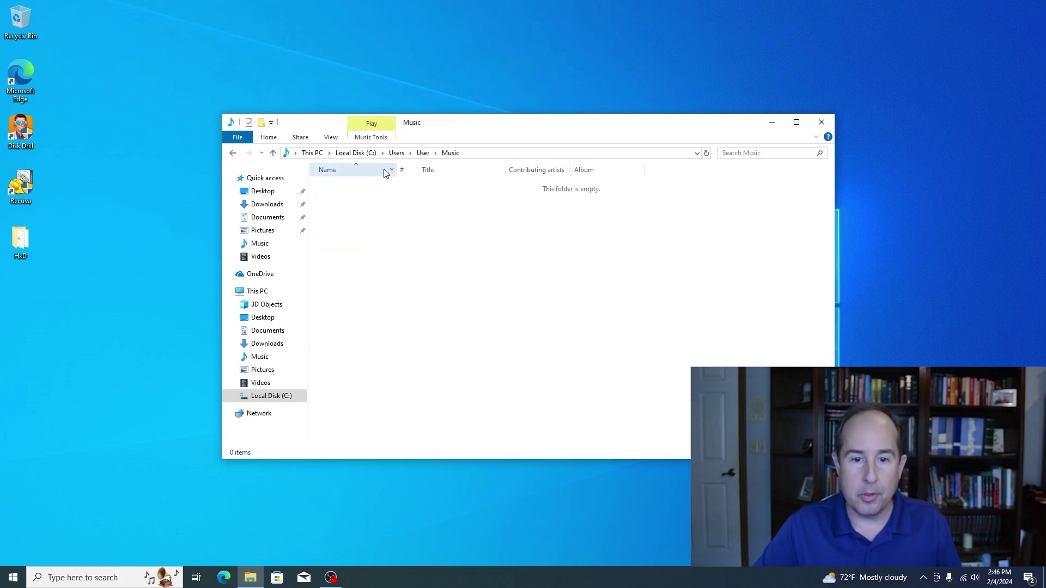
pyautogui.click(422, 152)
pyautogui.press('Down')
pyautogui.press('Down')
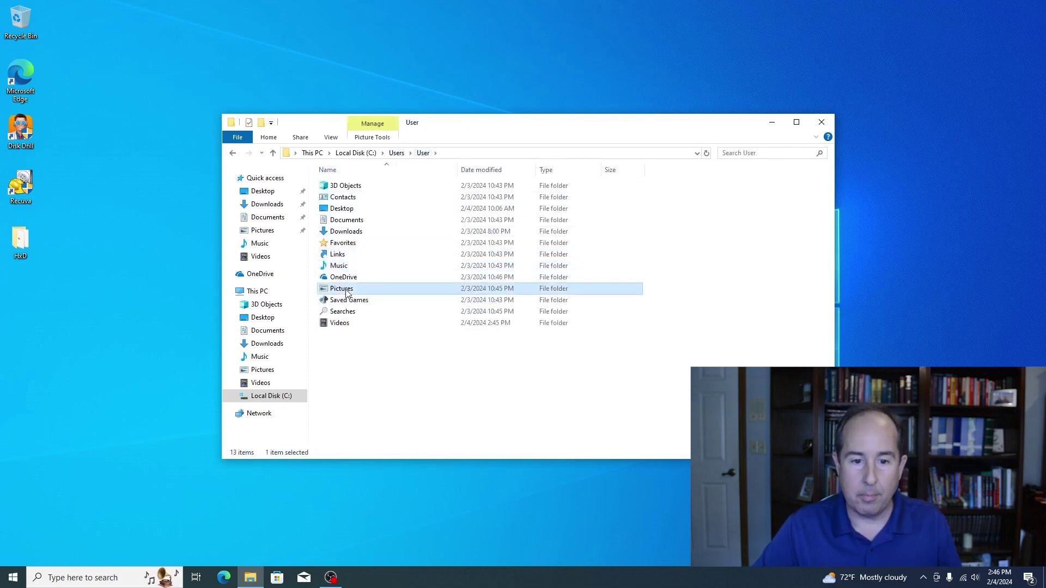
pyautogui.press('Return')
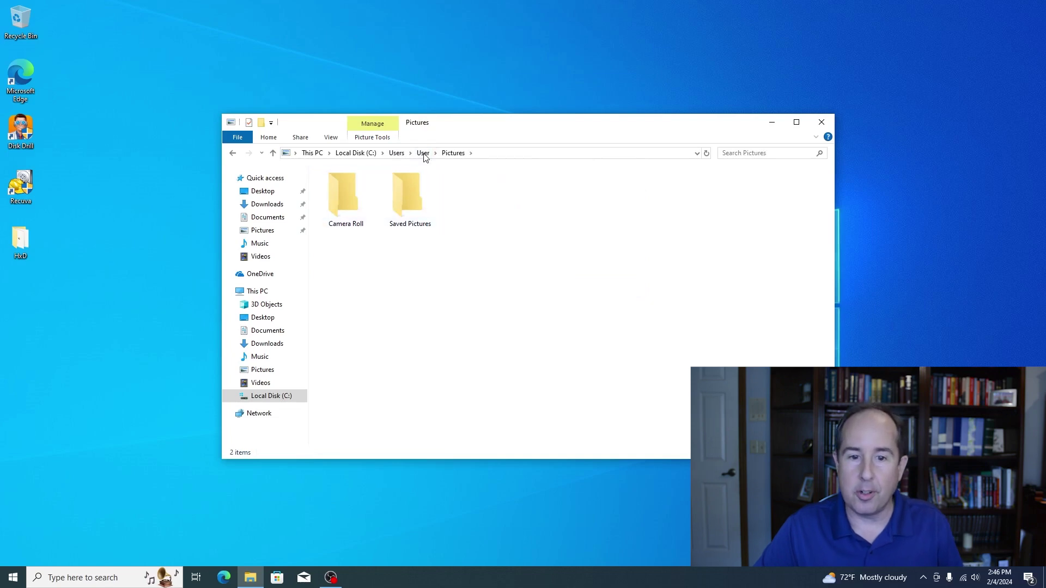
pyautogui.click(423, 153)
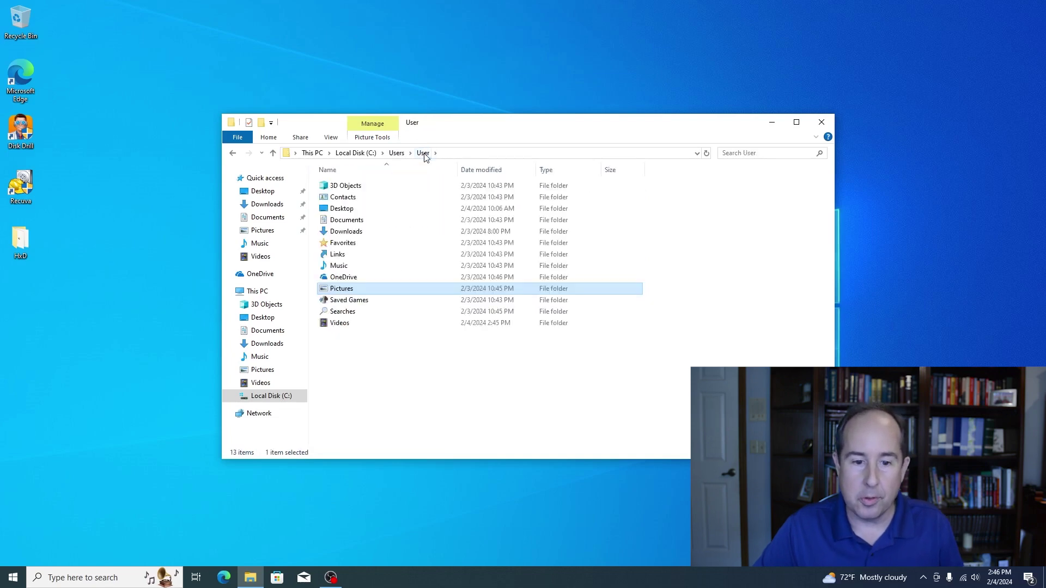
pyautogui.doubleClick(339, 323)
pyautogui.moveTo(699, 305); pyautogui.dragTo(339, 187)
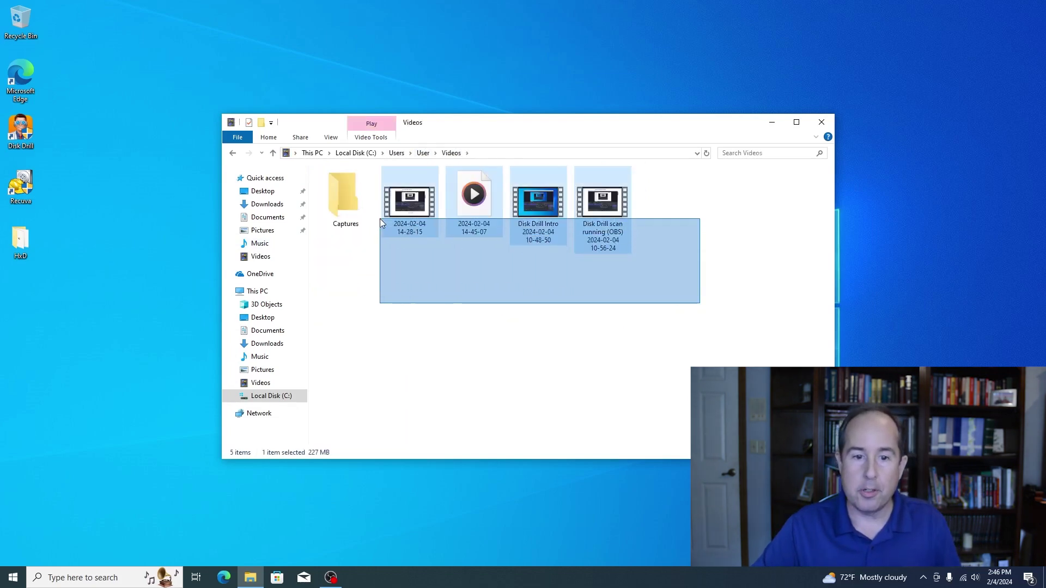
pyautogui.click(360, 154)
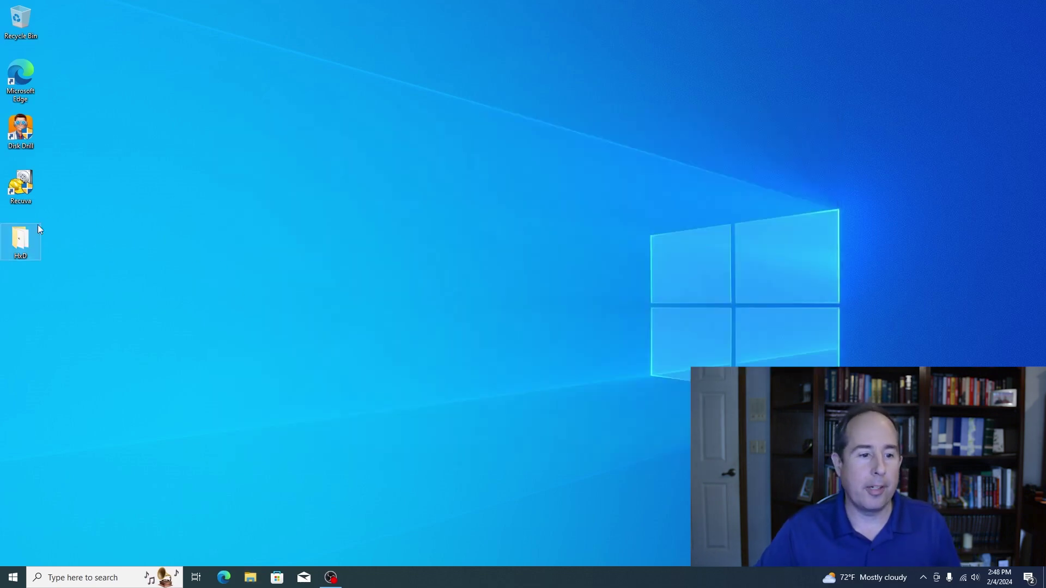
# Step: Open the desktop HxD folder and run HxD64 as administrator
pyautogui.doubleClick(17, 242)
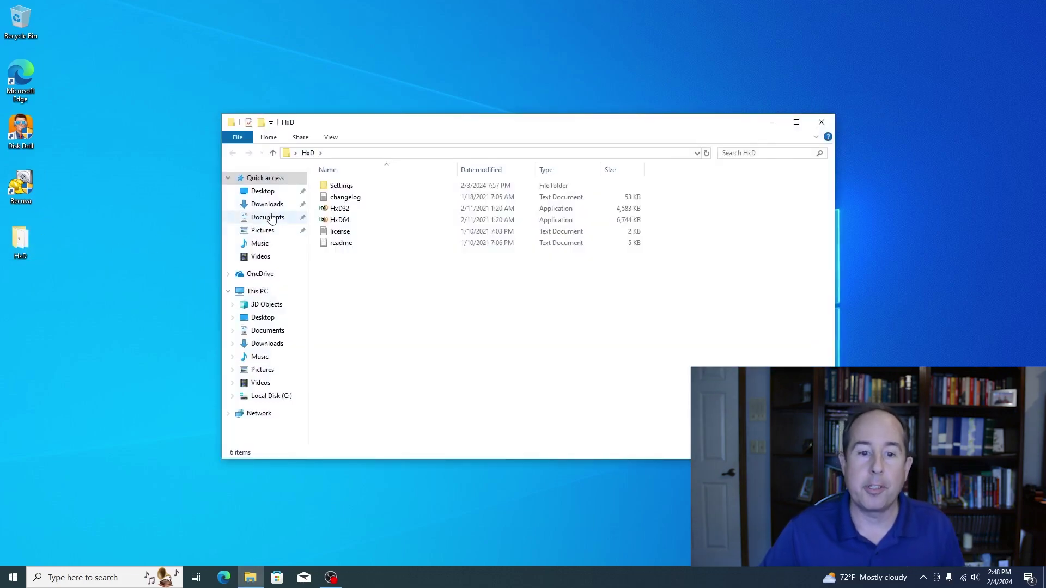
pyautogui.rightClick(339, 220)
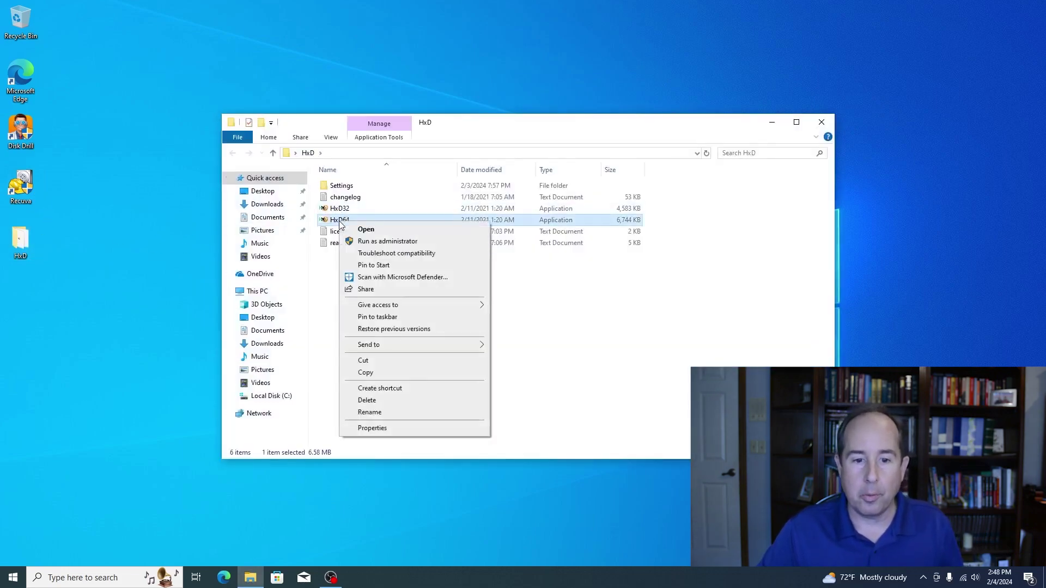
pyautogui.click(381, 245)
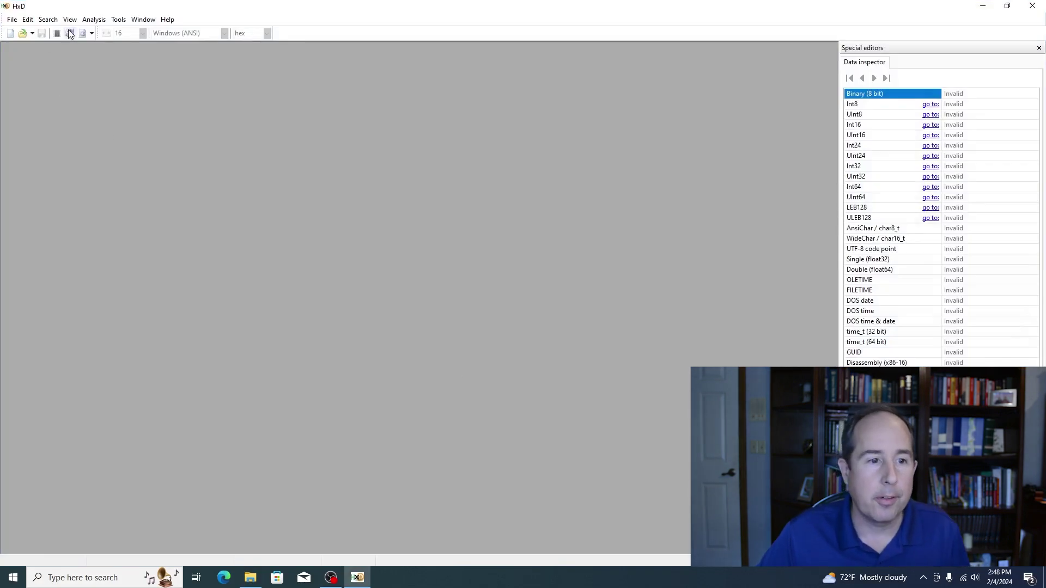
# Step: Open the Untitled (C:) logical disk read-only in HxD
pyautogui.click(69, 33)
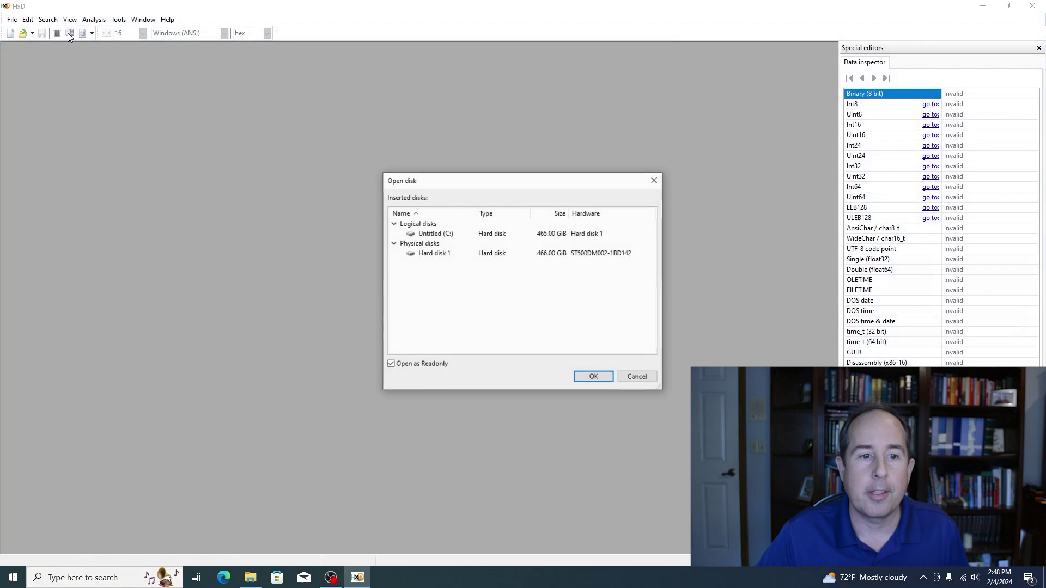
pyautogui.click(442, 235)
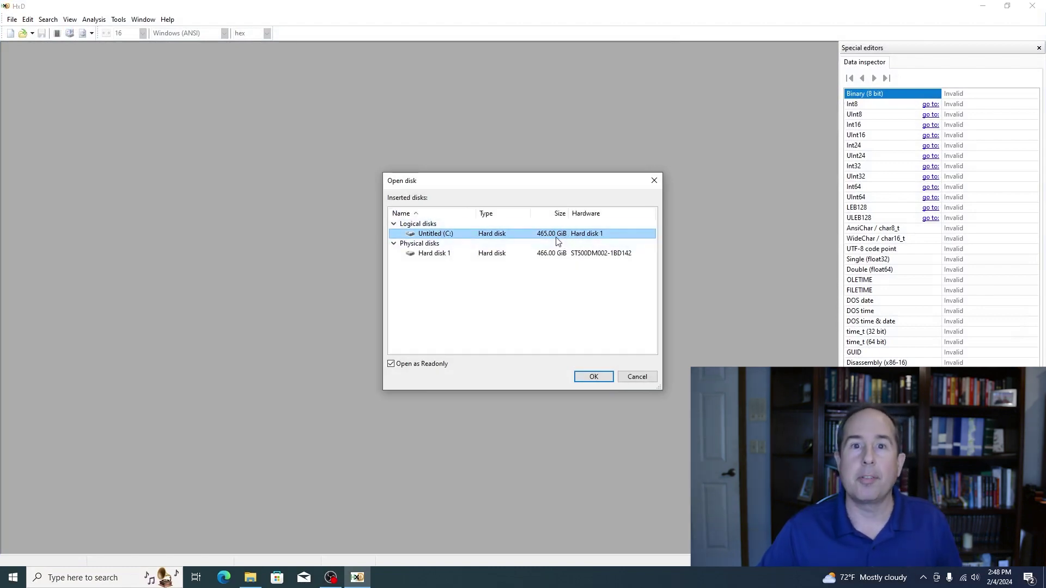
pyautogui.click(593, 377)
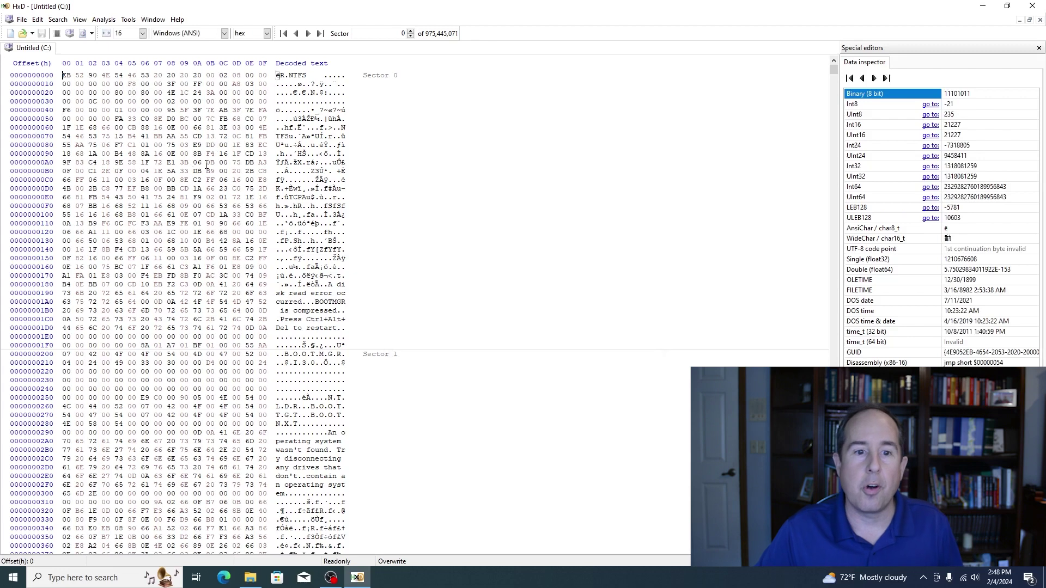
pyautogui.moveTo(310, 76); pyautogui.dragTo(286, 76)
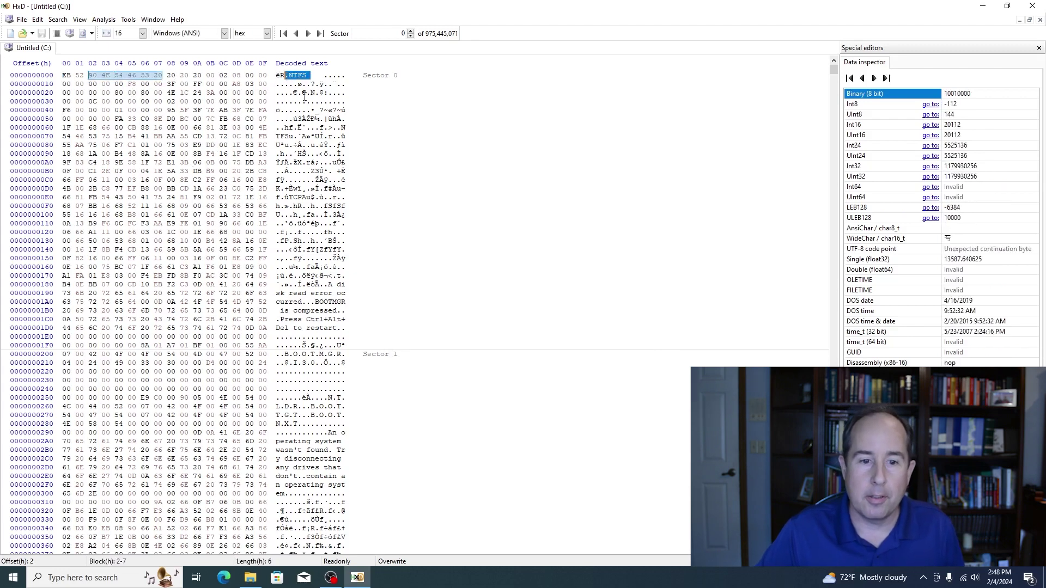
pyautogui.scroll(-1, 286, 75)
pyautogui.moveTo(325, 267); pyautogui.dragTo(322, 301)
pyautogui.scroll(-4, 320, 291)
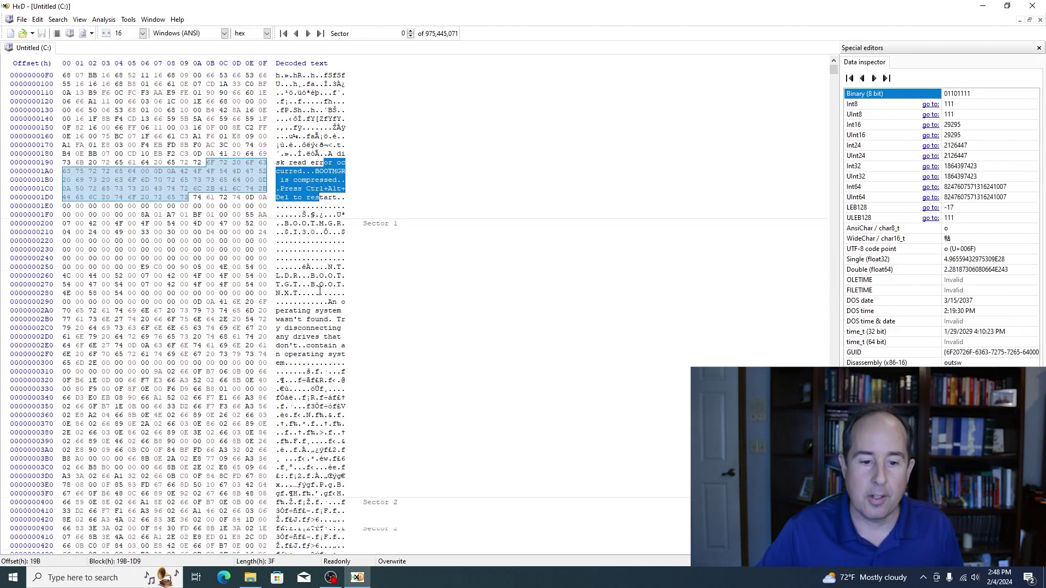
pyautogui.scroll(-3, 320, 286)
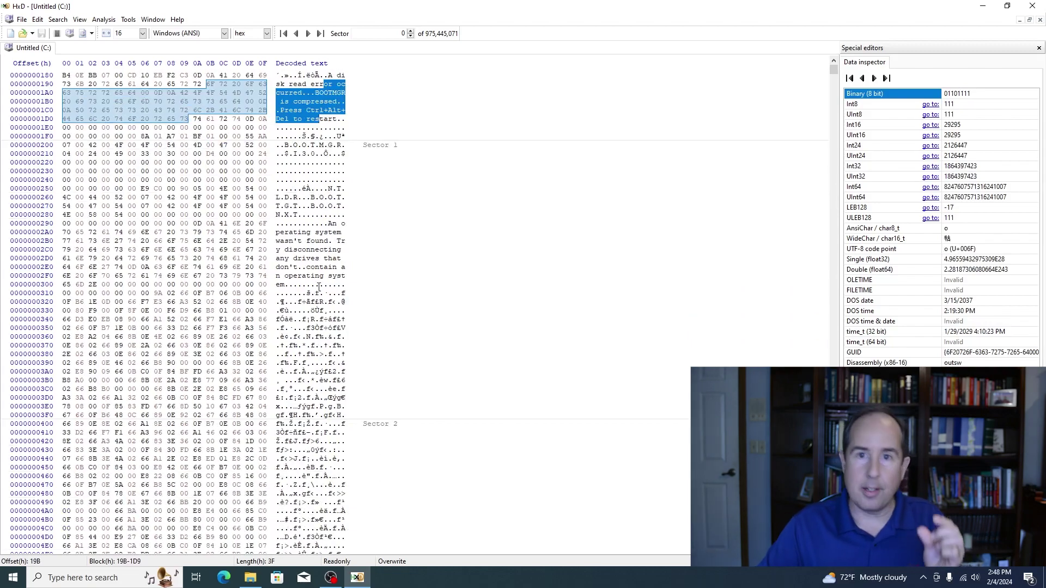
pyautogui.scroll(-1, 320, 286)
pyautogui.scroll(-4, 319, 292)
pyautogui.scroll(-12, 321, 303)
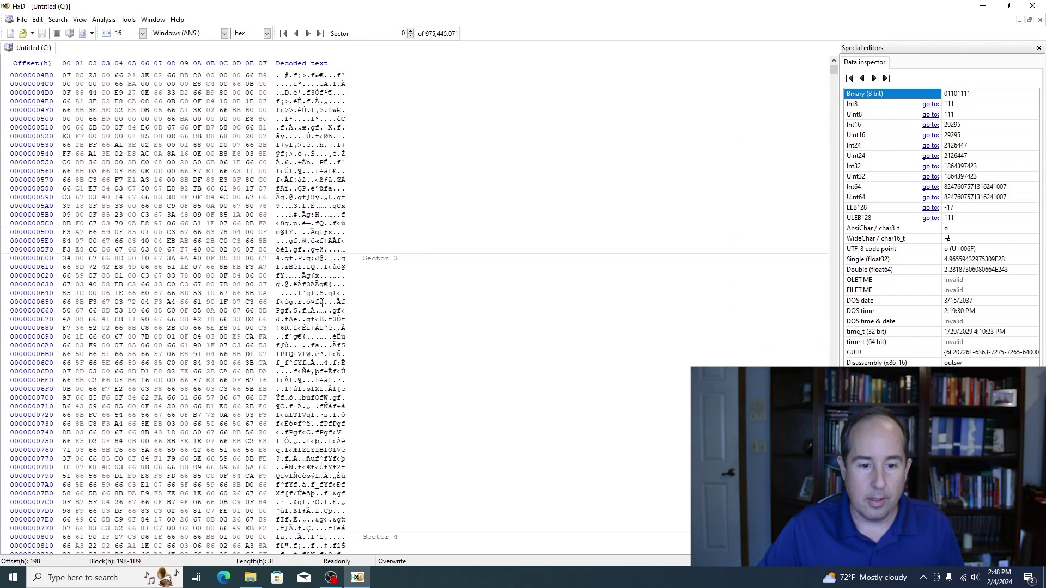
pyautogui.scroll(-15, 321, 304)
pyautogui.scroll(-17, 320, 296)
pyautogui.scroll(-10, 318, 287)
pyautogui.scroll(-10, 316, 281)
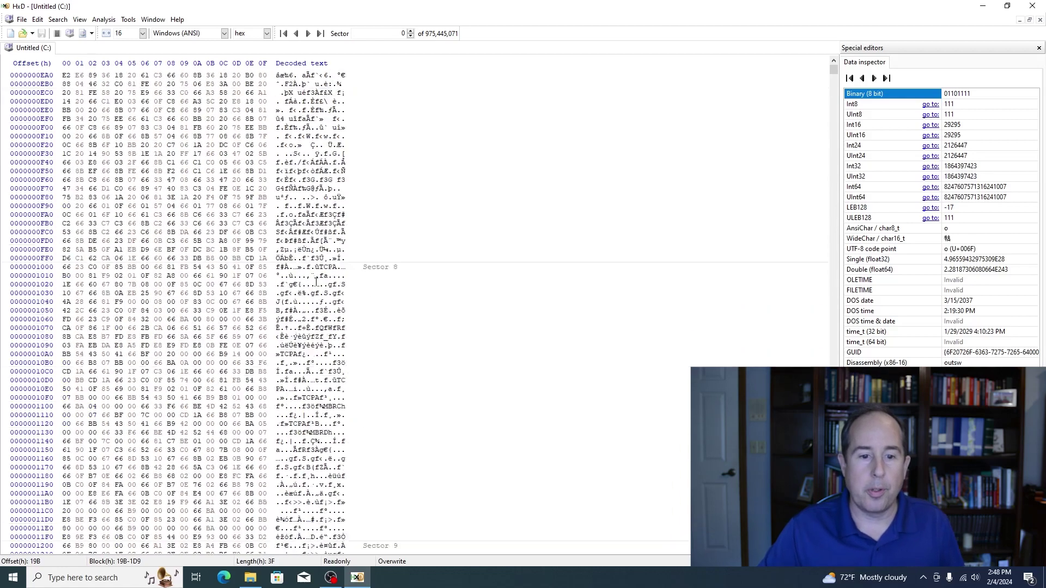
pyautogui.scroll(-2, 316, 280)
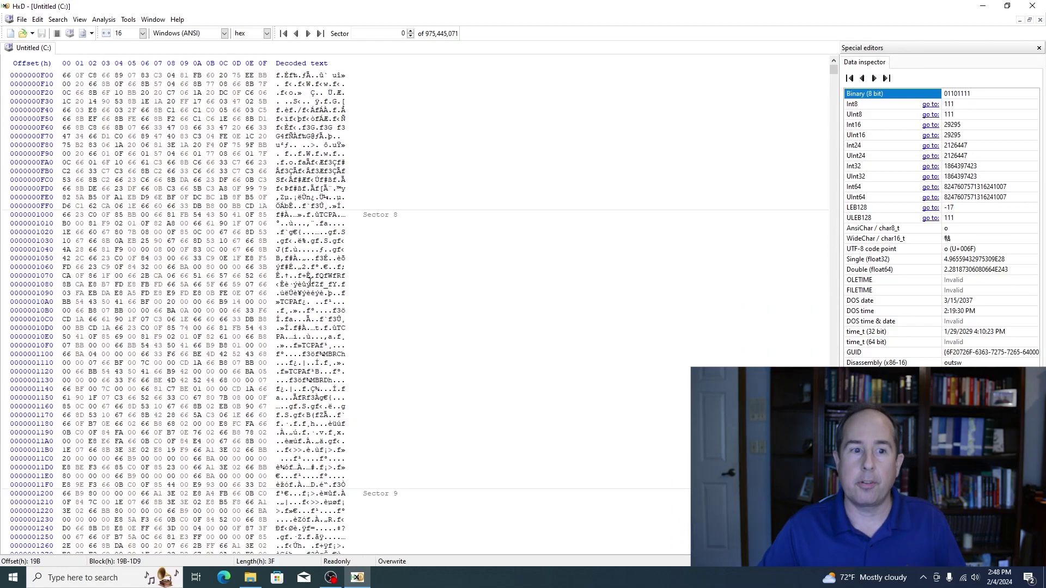
pyautogui.scroll(-5, 303, 327)
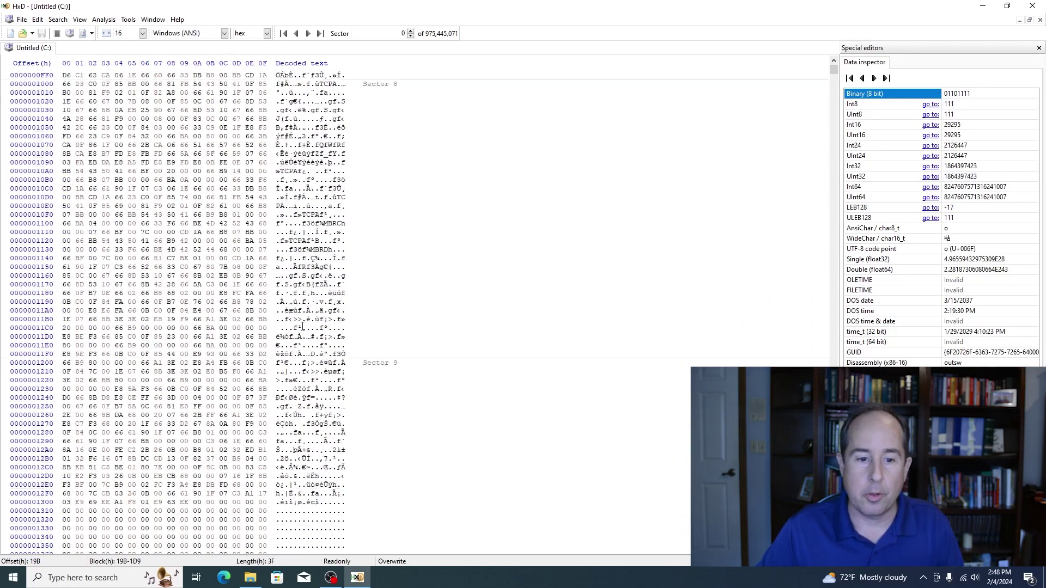
pyautogui.scroll(-3, 306, 315)
pyautogui.scroll(-12, 311, 304)
pyautogui.scroll(-14, 311, 296)
pyautogui.scroll(-1, 311, 296)
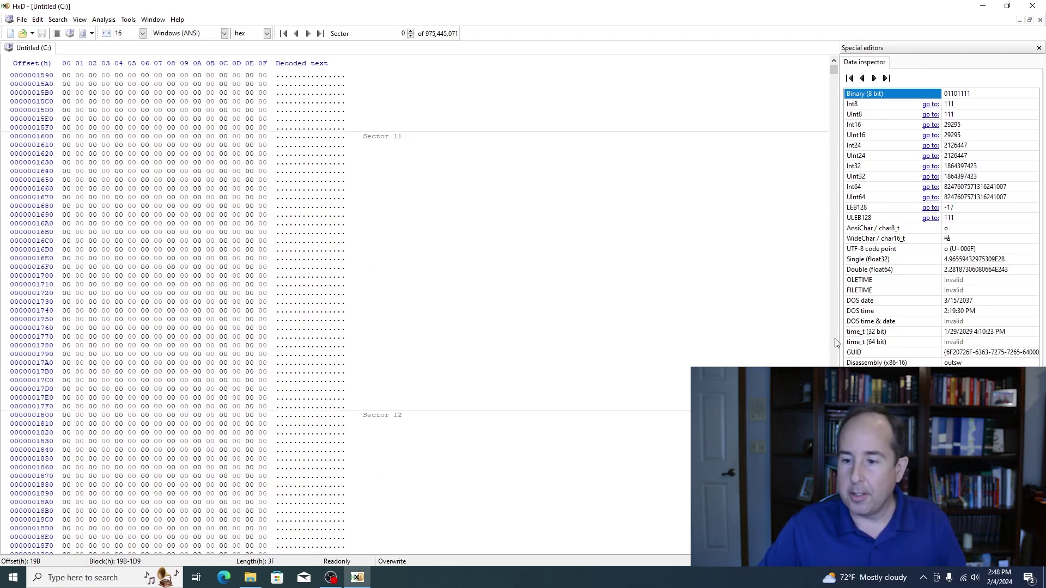
pyautogui.scroll(-18, 836, 335)
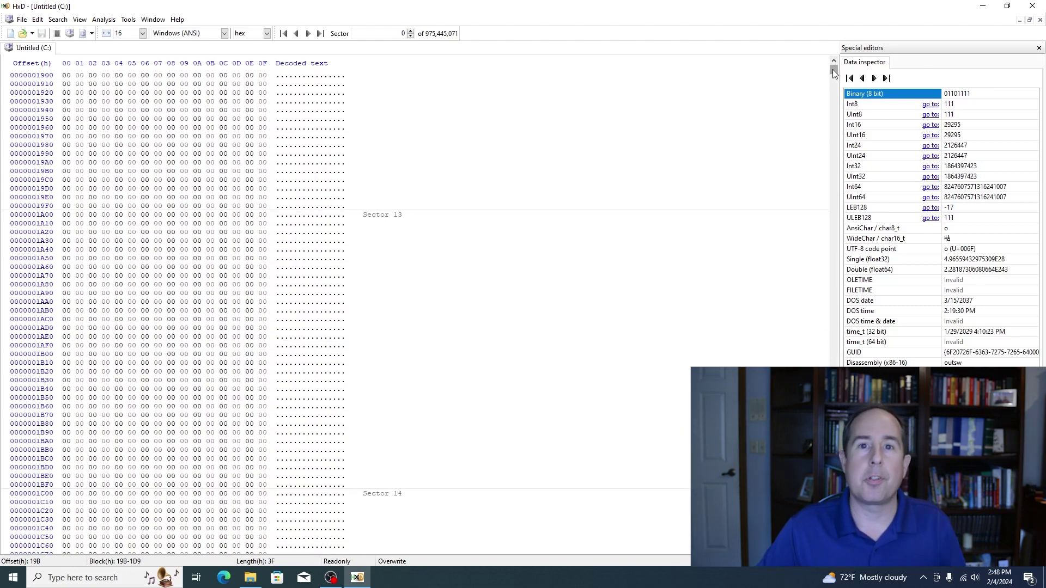
pyautogui.moveTo(833, 72); pyautogui.dragTo(834, 332)
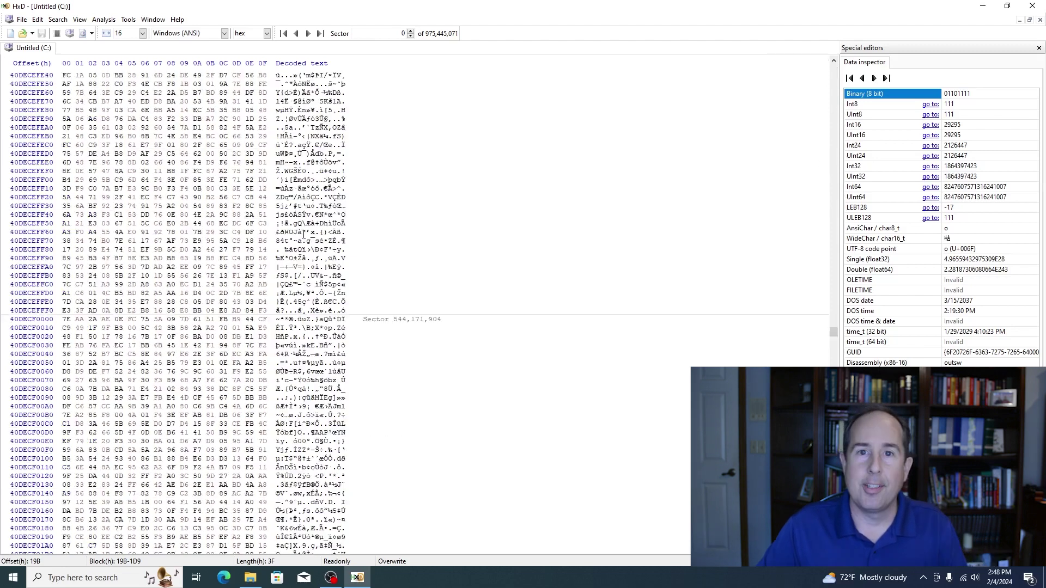
pyautogui.scroll(-3, 304, 233)
pyautogui.scroll(-1, 305, 233)
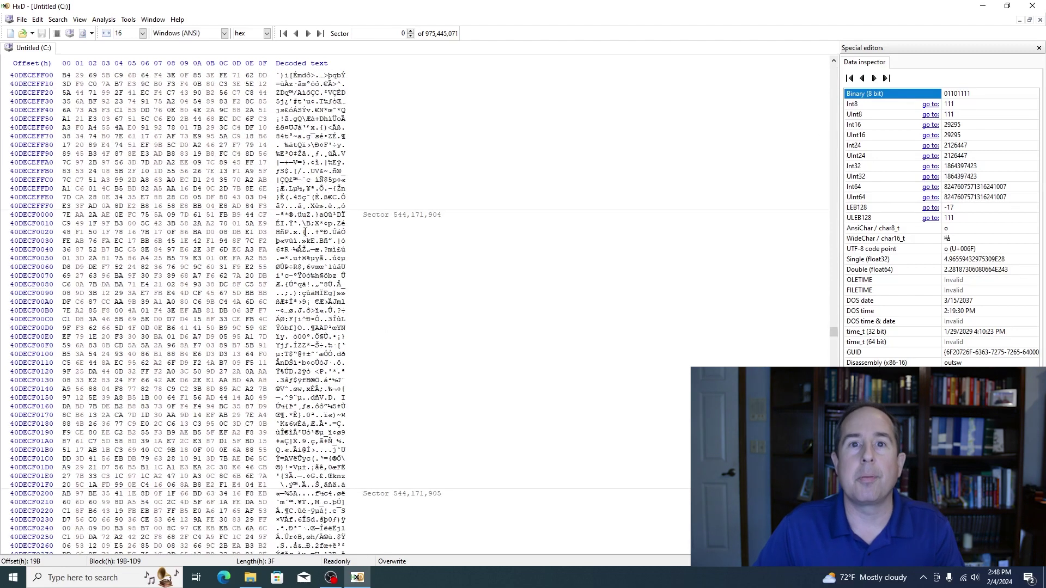
pyautogui.scroll(-3, 305, 232)
pyautogui.scroll(-3, 305, 233)
pyautogui.scroll(-5, 305, 233)
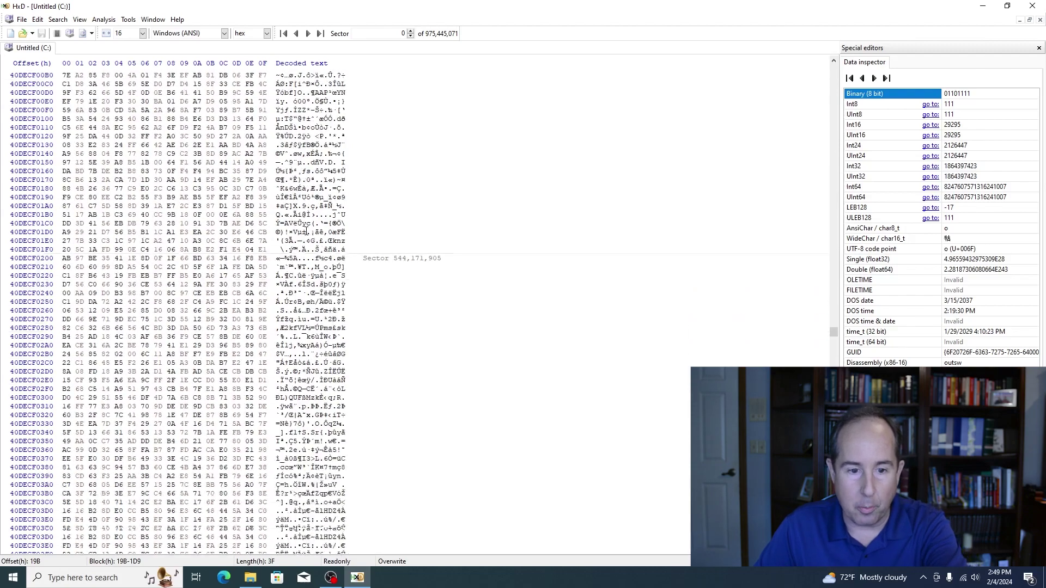
pyautogui.scroll(-6, 306, 233)
pyautogui.scroll(-9, 305, 233)
pyautogui.scroll(-7, 305, 233)
pyautogui.scroll(-11, 305, 233)
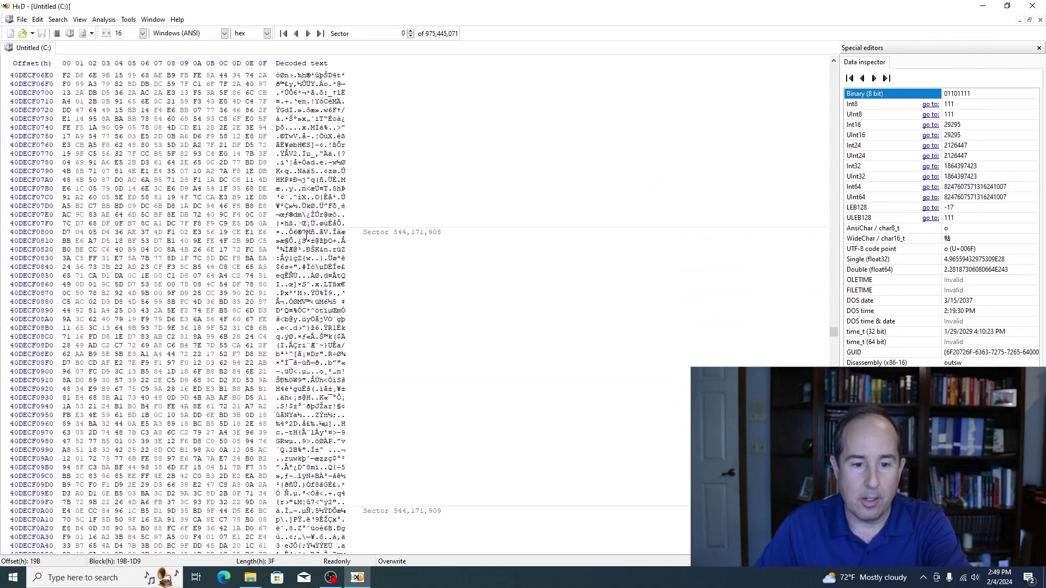
pyautogui.scroll(-3, 305, 233)
pyautogui.scroll(-5, 306, 234)
pyautogui.scroll(-3, 305, 233)
pyautogui.scroll(-7, 305, 233)
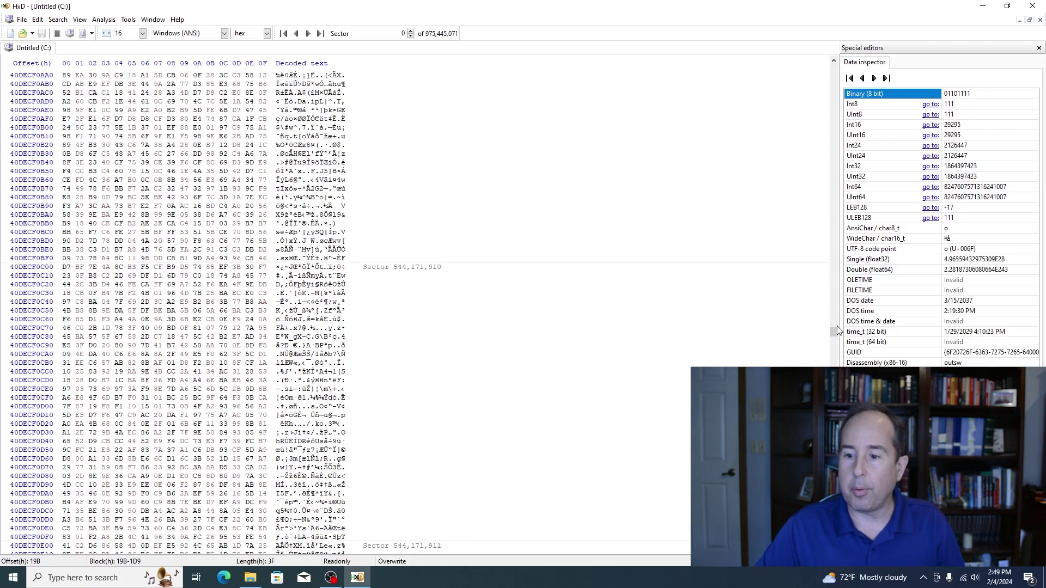
pyautogui.moveTo(833, 334); pyautogui.dragTo(833, 417)
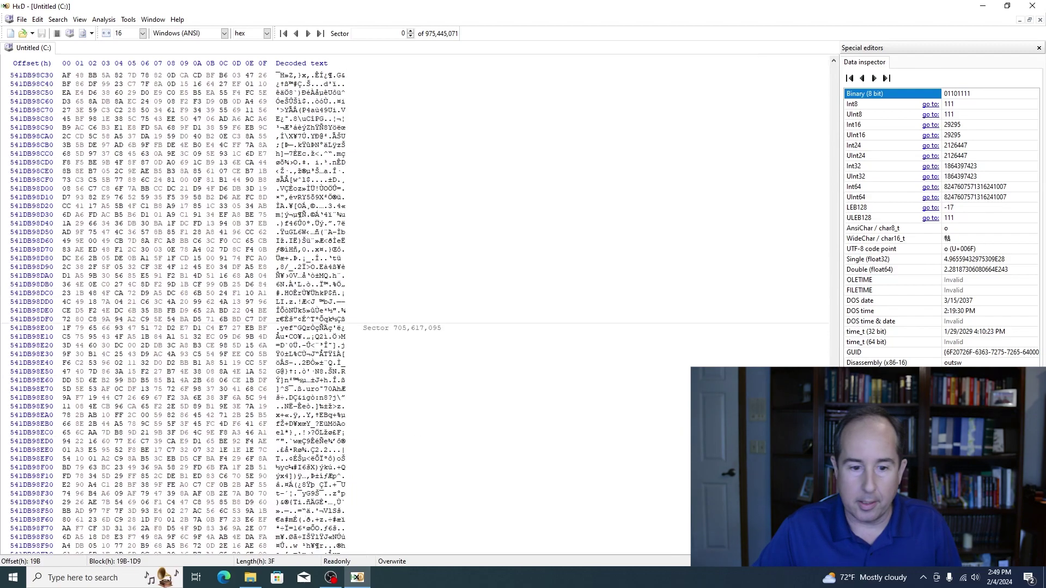
pyautogui.moveTo(833, 418); pyautogui.dragTo(834, 487)
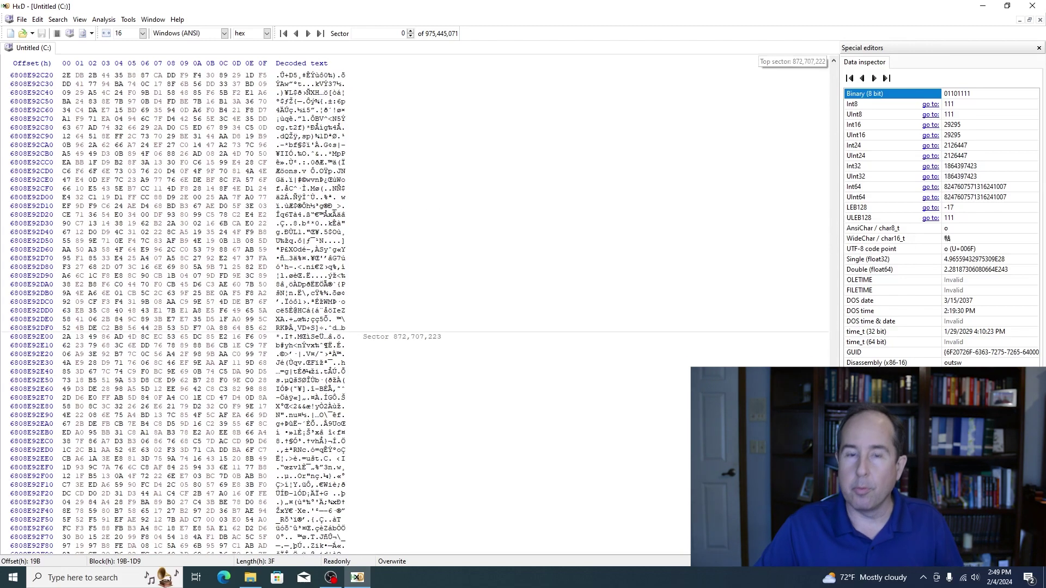
pyautogui.moveTo(833, 491); pyautogui.dragTo(833, 531)
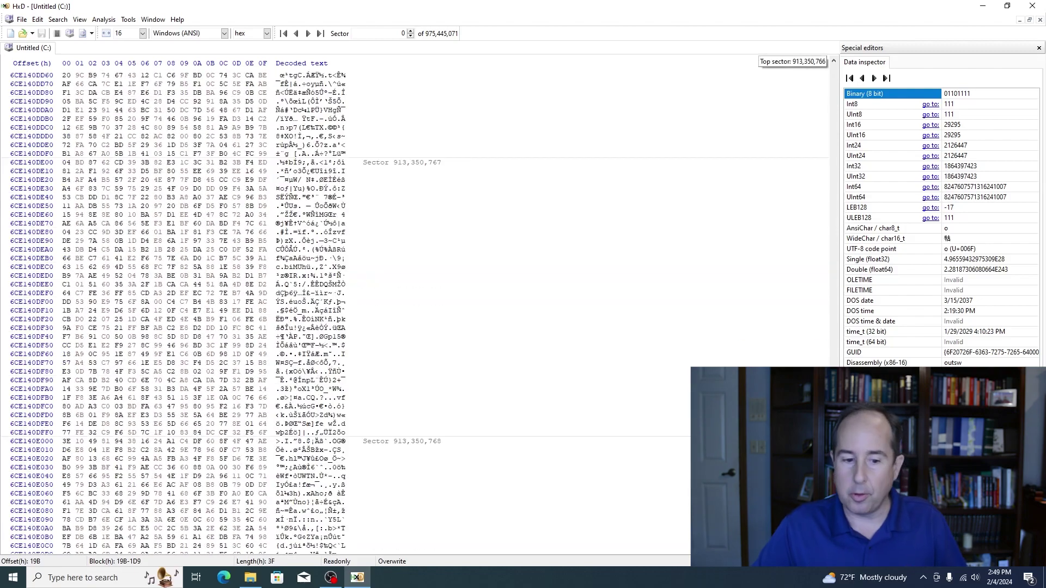
pyautogui.moveTo(833, 531); pyautogui.dragTo(834, 94)
pyautogui.moveTo(290, 146); pyautogui.dragTo(290, 319)
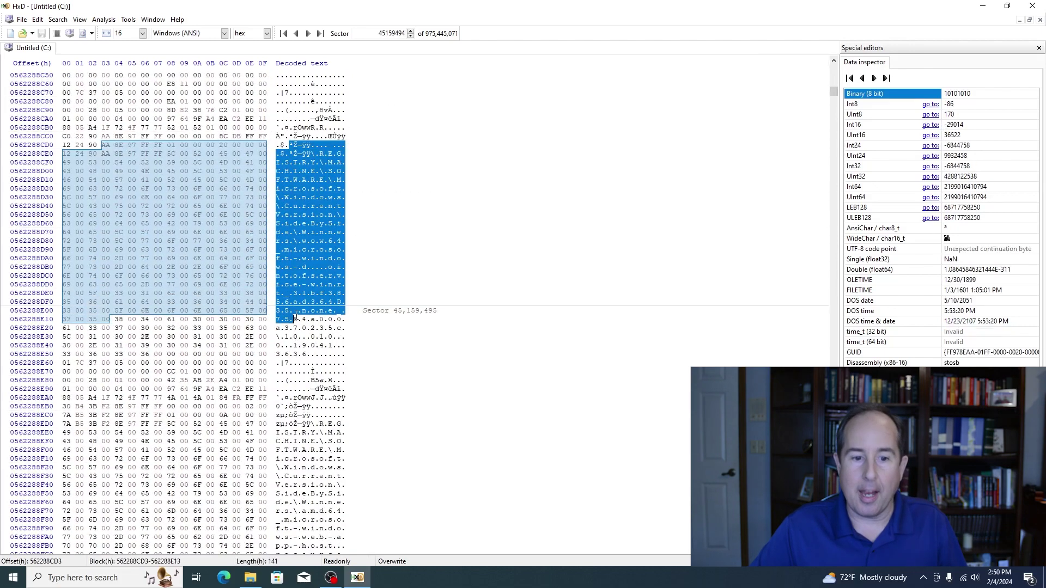
pyautogui.moveTo(284, 319); pyautogui.dragTo(298, 397)
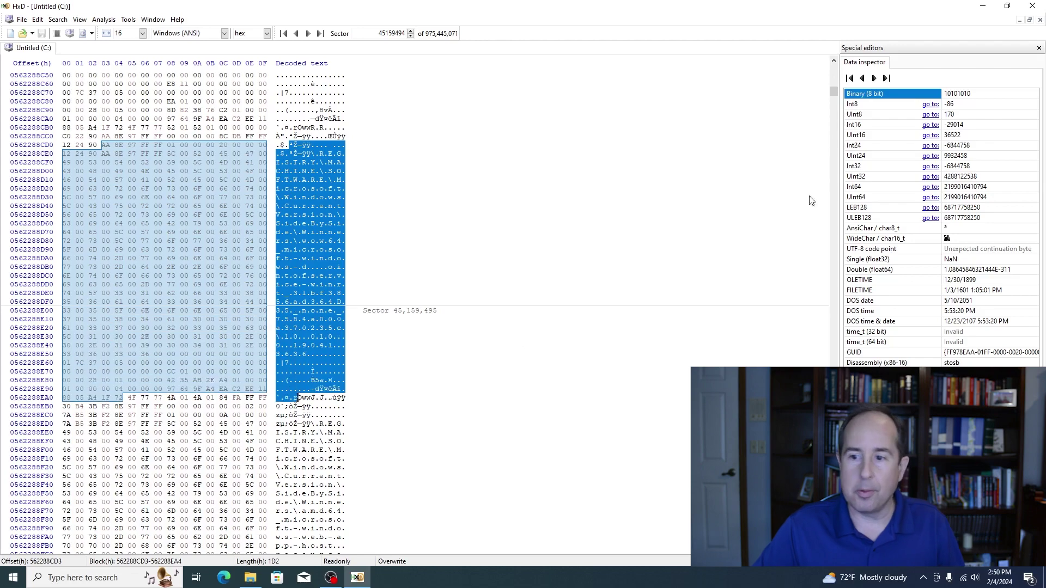
pyautogui.moveTo(834, 91); pyautogui.dragTo(834, 425)
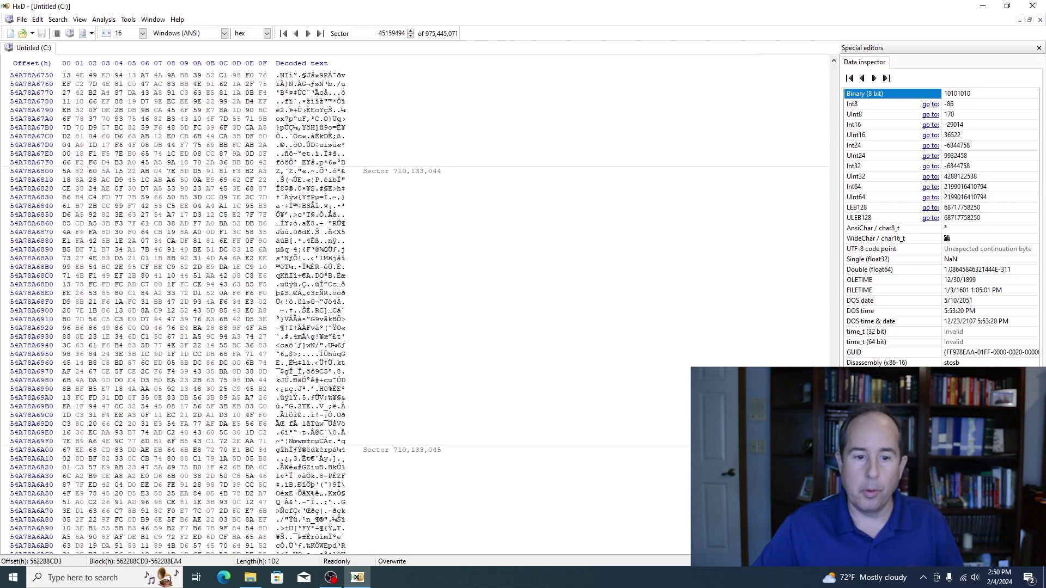